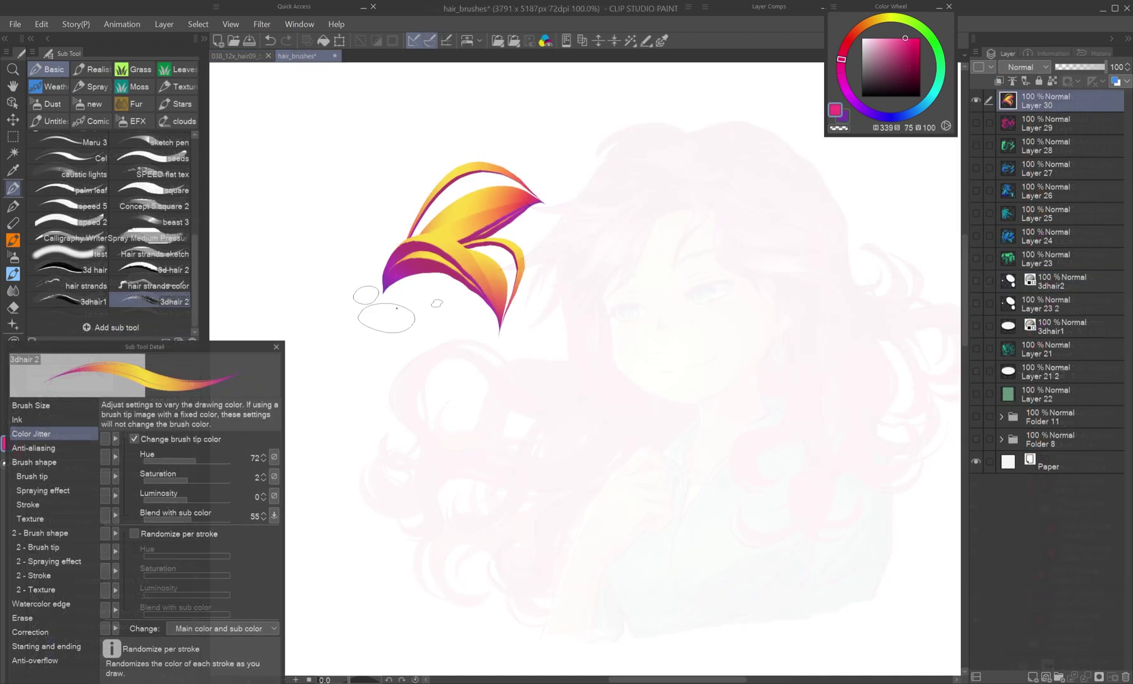
# - Paint Z-shaped and curled 3D hair ribbons plus looping blue and cyan strands
pyautogui.moveTo(656, 197); pyautogui.dragTo(647, 413)
pyautogui.moveTo(704, 201); pyautogui.dragTo(747, 419)
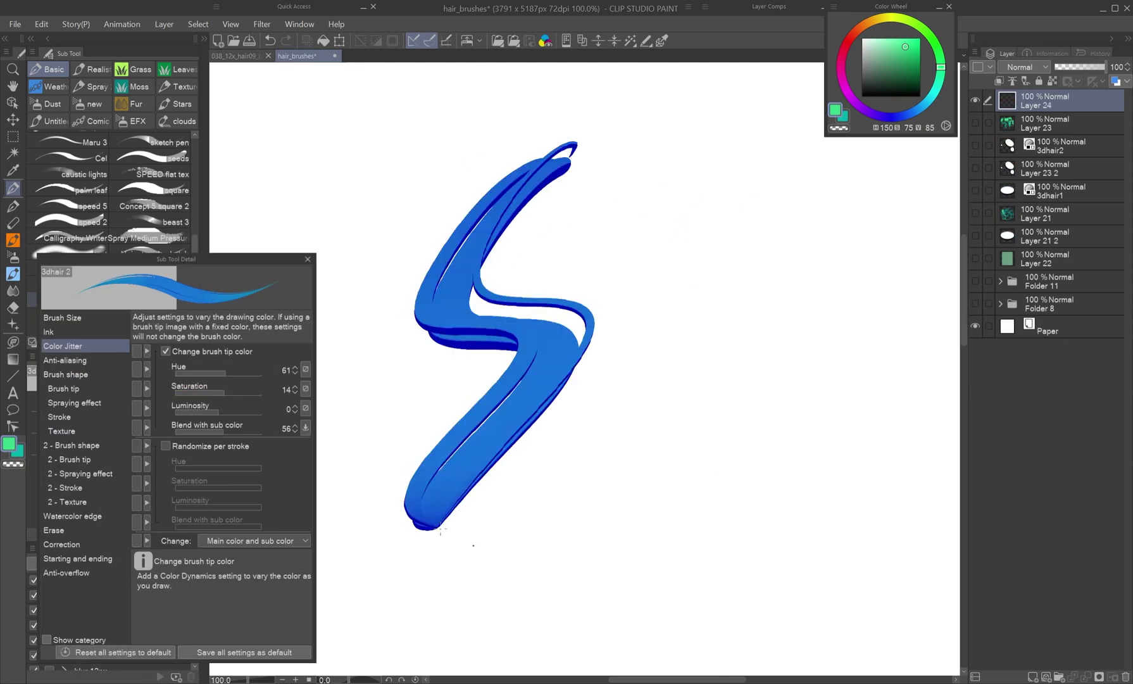
pyautogui.moveTo(570, 159); pyautogui.dragTo(436, 519)
pyautogui.moveTo(690, 184); pyautogui.dragTo(747, 601)
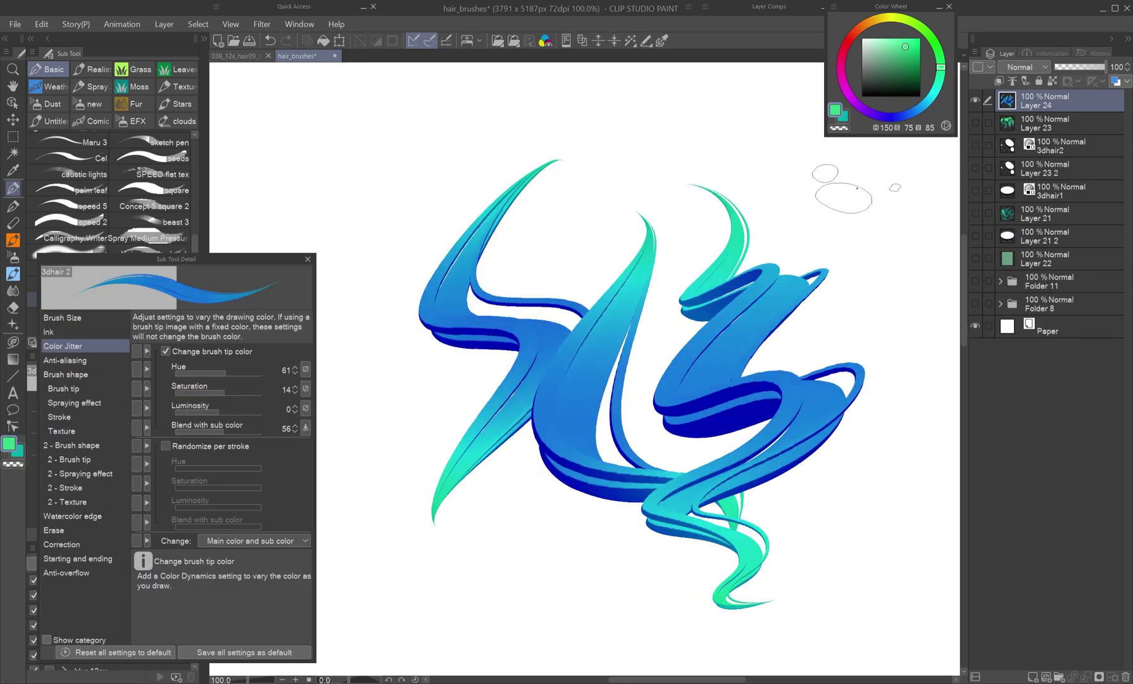
pyautogui.moveTo(500, 304); pyautogui.dragTo(592, 577)
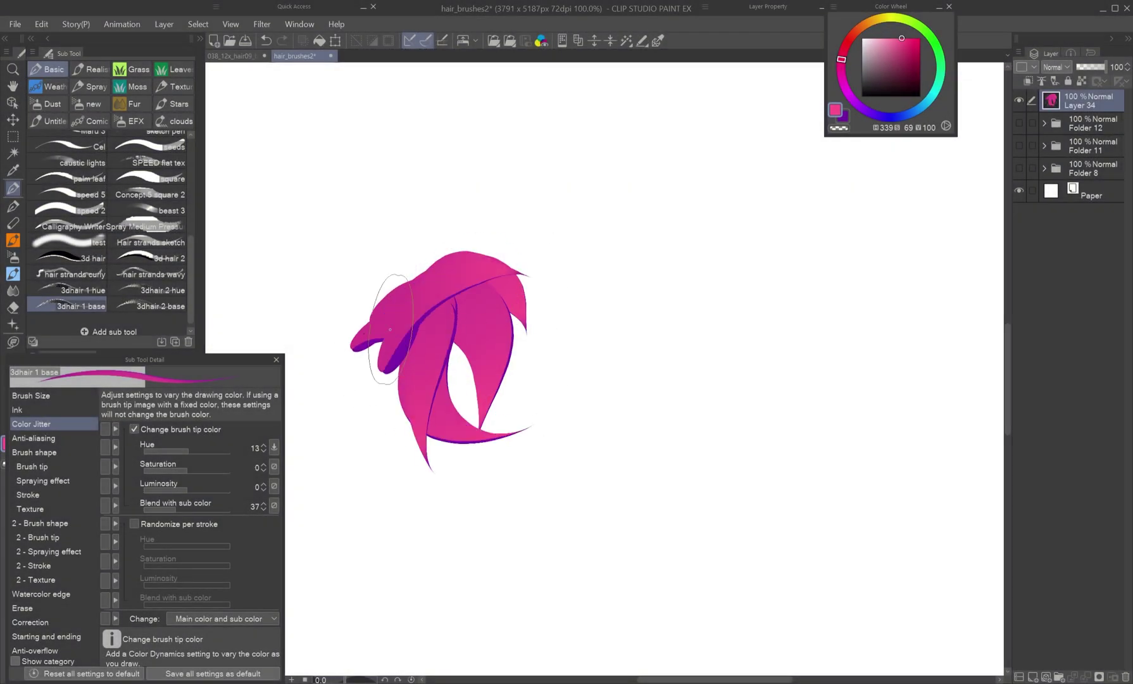
# - Add a wavy pink stroke, orange pseudo-3D strokes, and a long coiled spiral of hair
pyautogui.moveTo(387, 317)
pyautogui.mouseDown()
pyautogui.moveTo(525, 274)
pyautogui.moveTo(763, 377)
pyautogui.mouseUp()
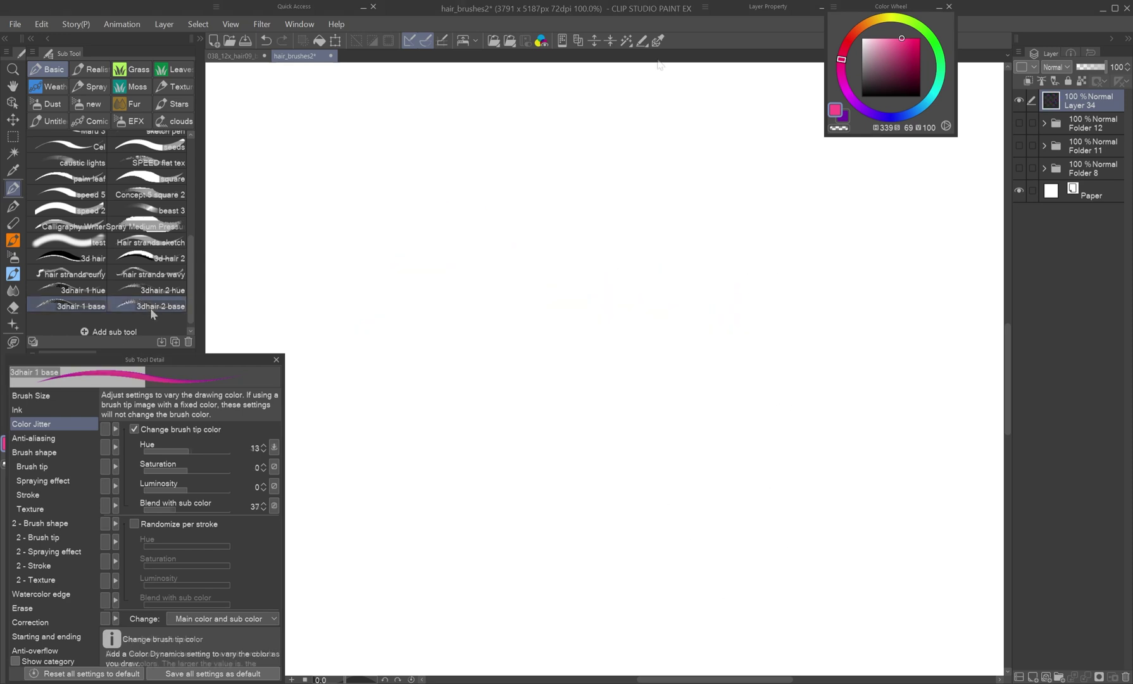
pyautogui.moveTo(437, 266); pyautogui.dragTo(557, 247)
pyautogui.moveTo(443, 253)
pyautogui.mouseDown()
pyautogui.moveTo(464, 291)
pyautogui.moveTo(408, 392)
pyautogui.moveTo(747, 298)
pyautogui.mouseUp()
pyautogui.moveTo(592, 279); pyautogui.dragTo(778, 254)
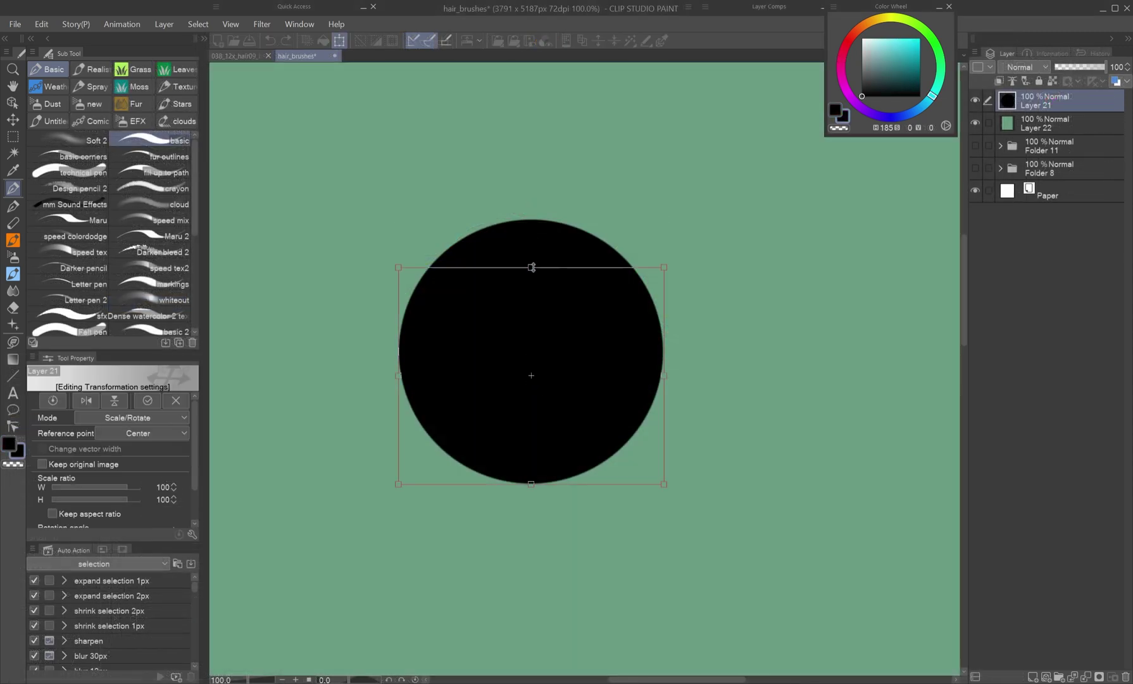
# - Squash the black circle into an ellipse, then duplicate it, shift the copy up and invert it to white
pyautogui.moveTo(532, 285); pyautogui.dragTo(539, 335)
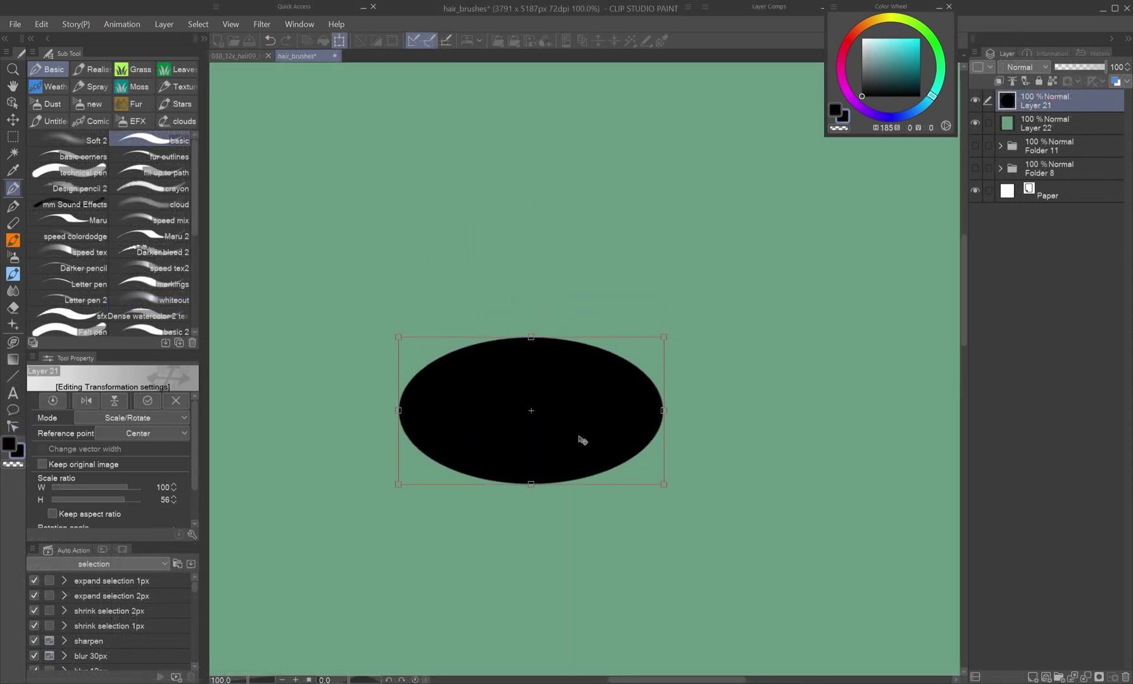
pyautogui.press('Return')
pyautogui.press('k')
pyautogui.hotkey('ctrl', 'c')
pyautogui.hotkey('ctrl', 'v')
pyautogui.moveTo(569, 440); pyautogui.dragTo(589, 455)
pyautogui.hotkey('ctrl', 'i')
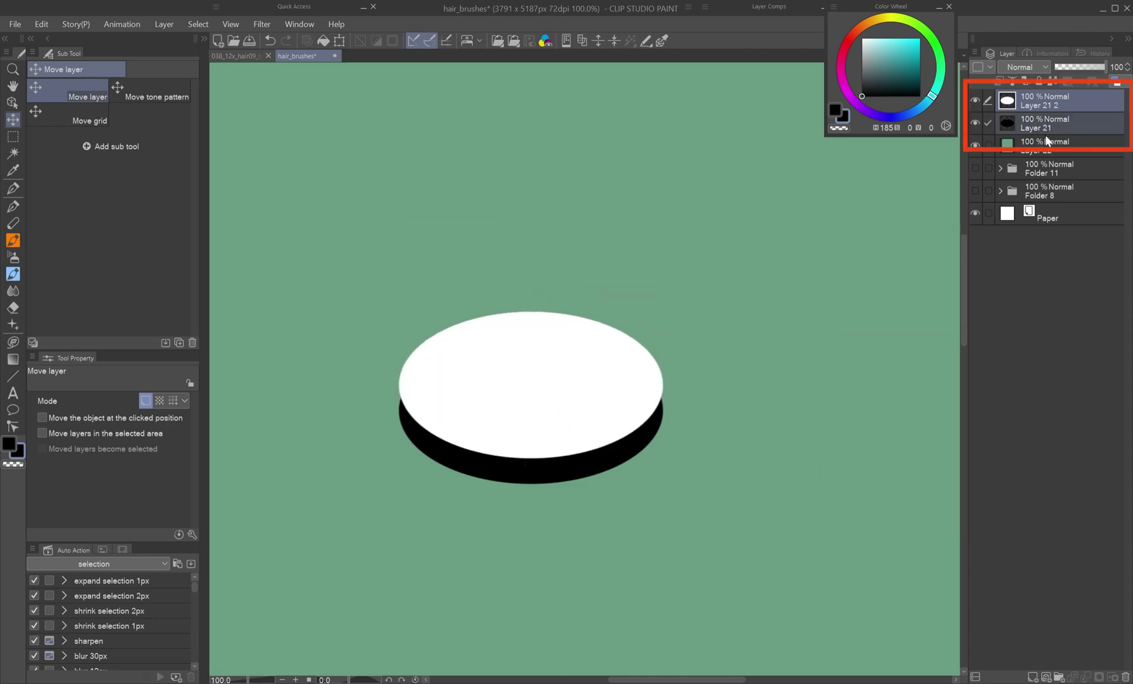
# - Convert the disc layer with Gray expression colour
pyautogui.rightClick(1047, 99)
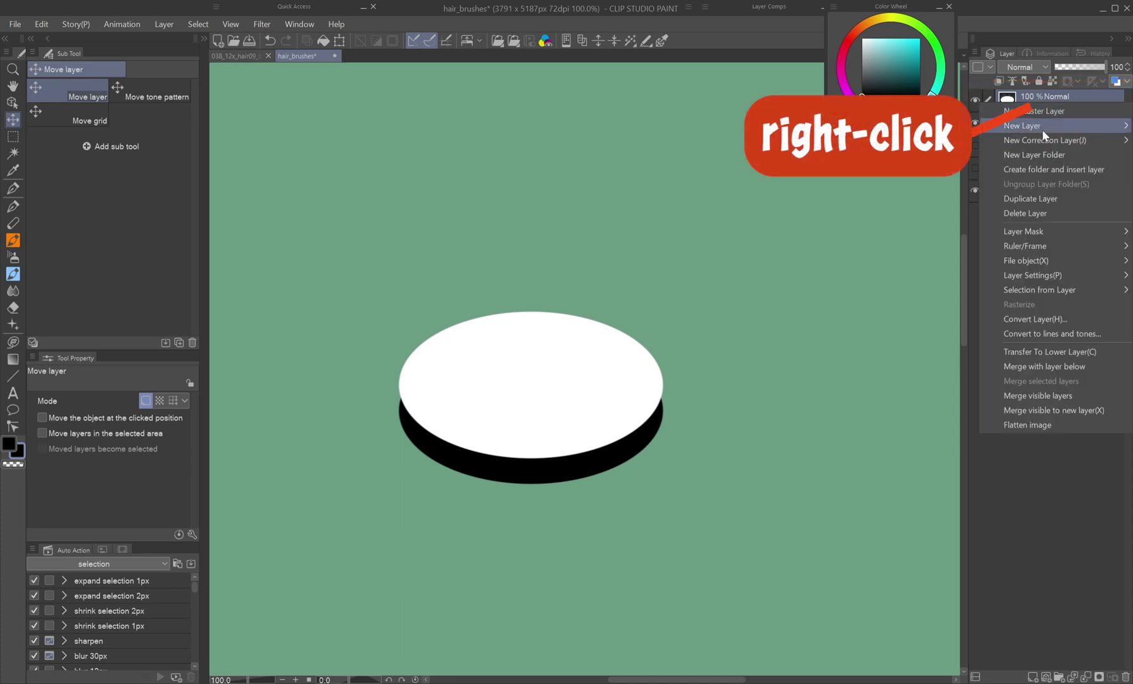
pyautogui.click(1025, 319)
pyautogui.click(290, 240)
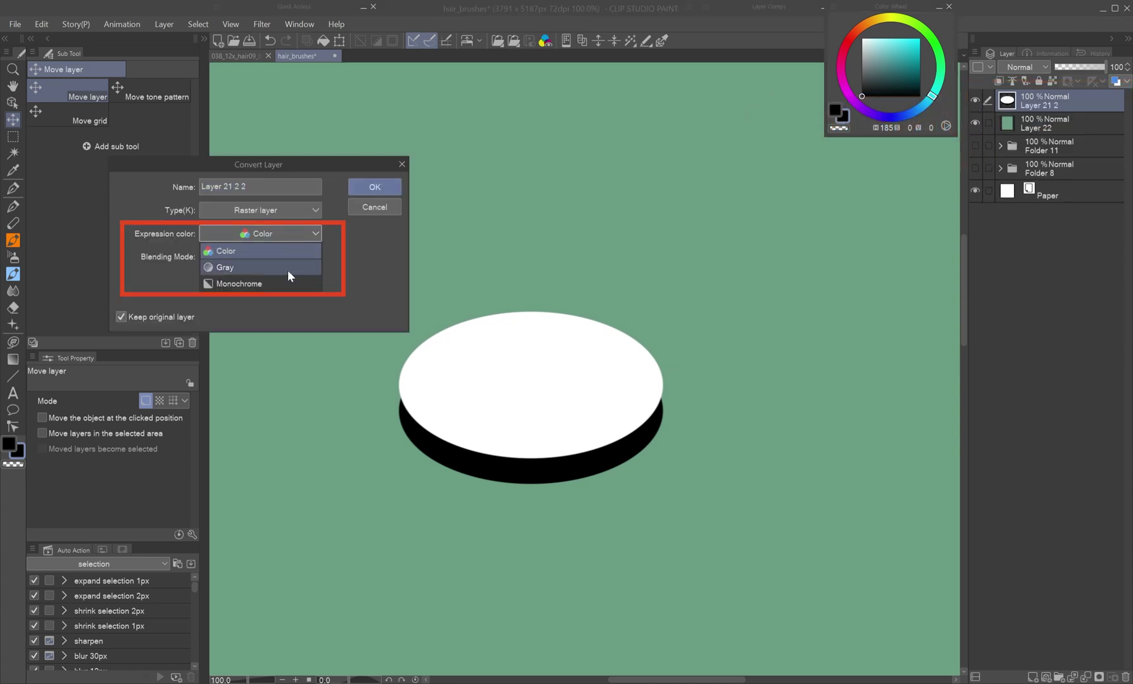
pyautogui.click(288, 267)
pyautogui.click(374, 186)
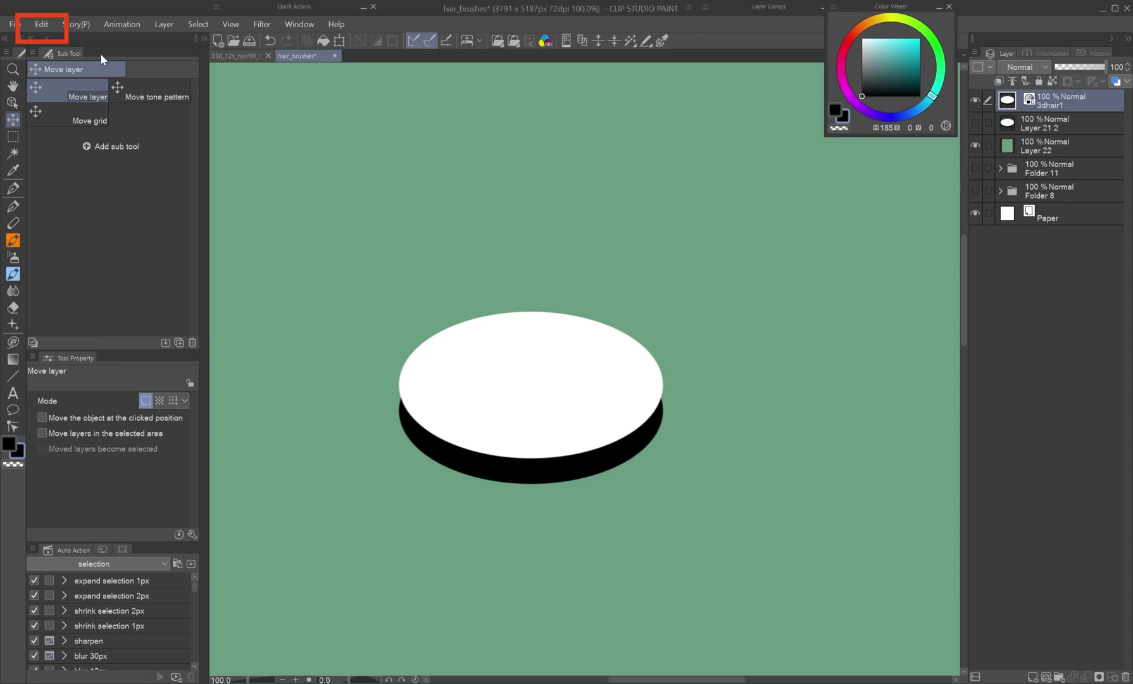
# - Register the grey disc as image material 3dhair1, enabled for brush tip shape
pyautogui.click(43, 24)
pyautogui.moveTo(142, 313)
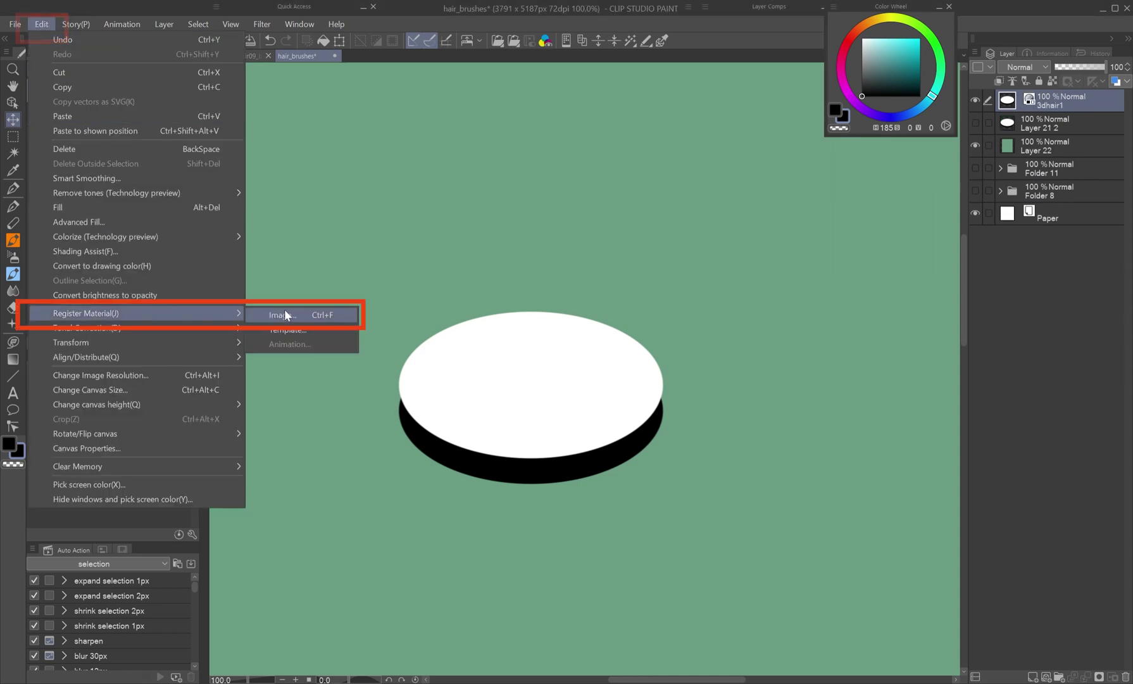
pyautogui.click(287, 315)
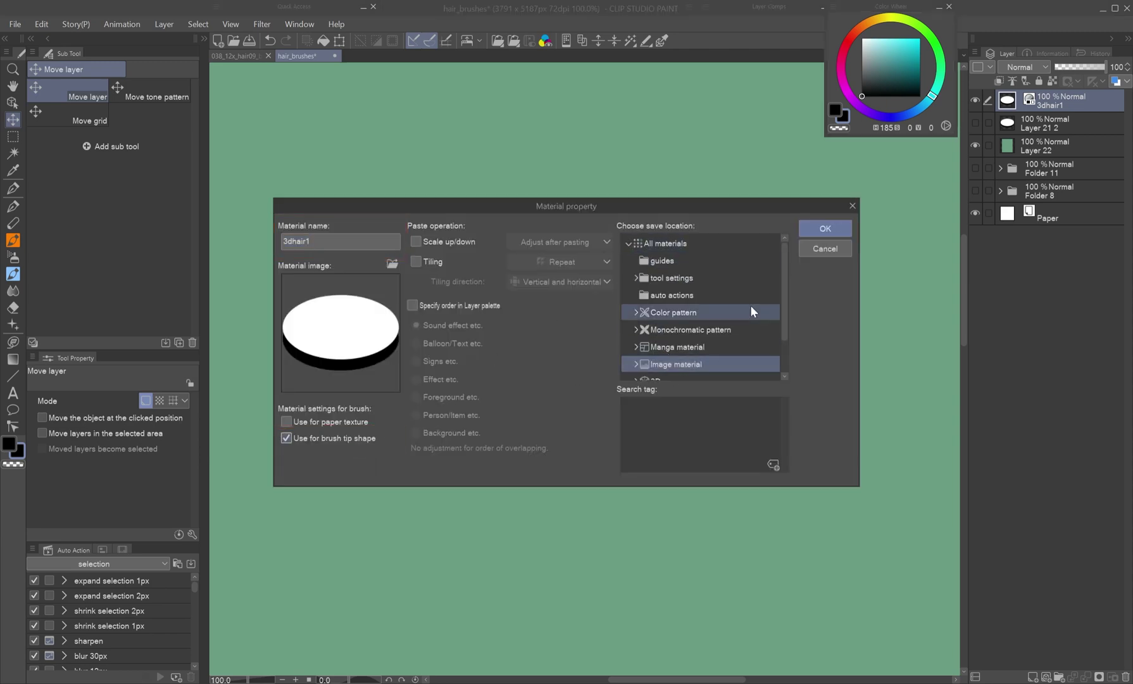
pyautogui.click(836, 229)
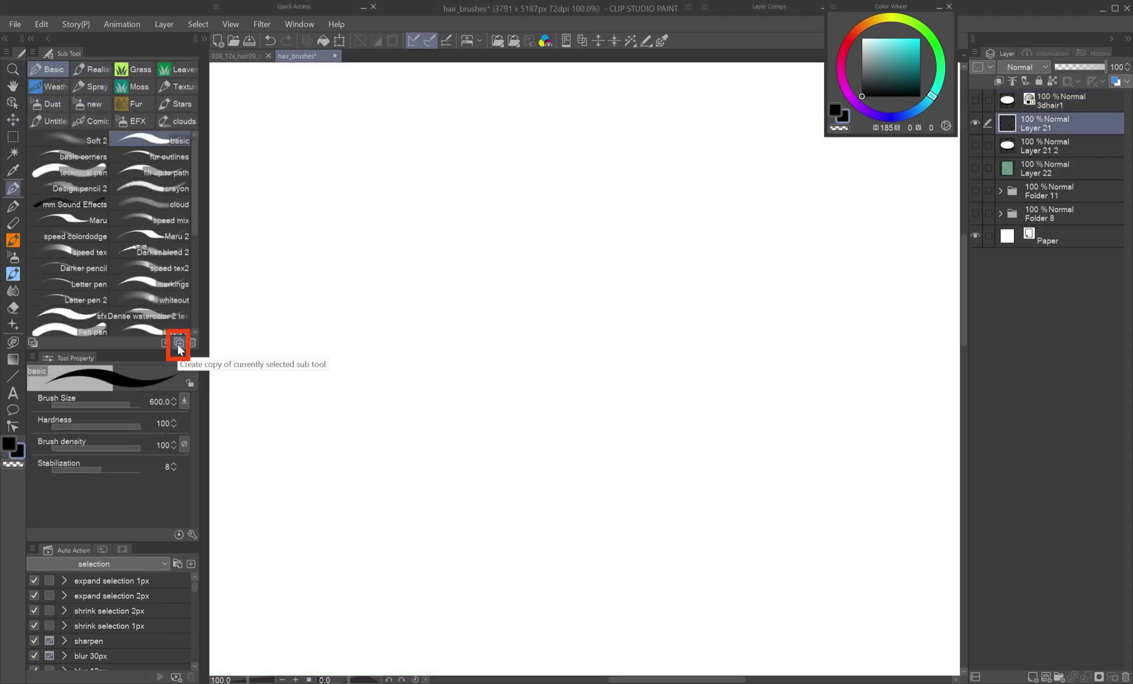
# - Duplicate the basic brush as sub tool 3dhair1 and set its brush tip to the 3dhair1 material
pyautogui.click(179, 345)
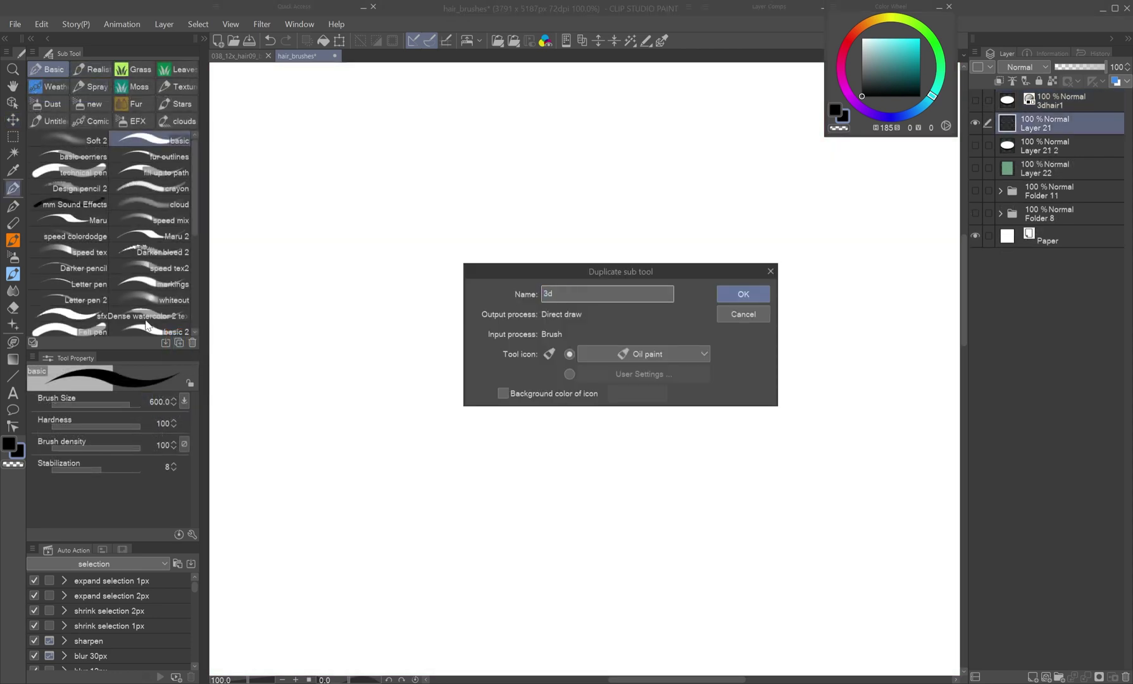
pyautogui.press('Return')
pyautogui.click(192, 534)
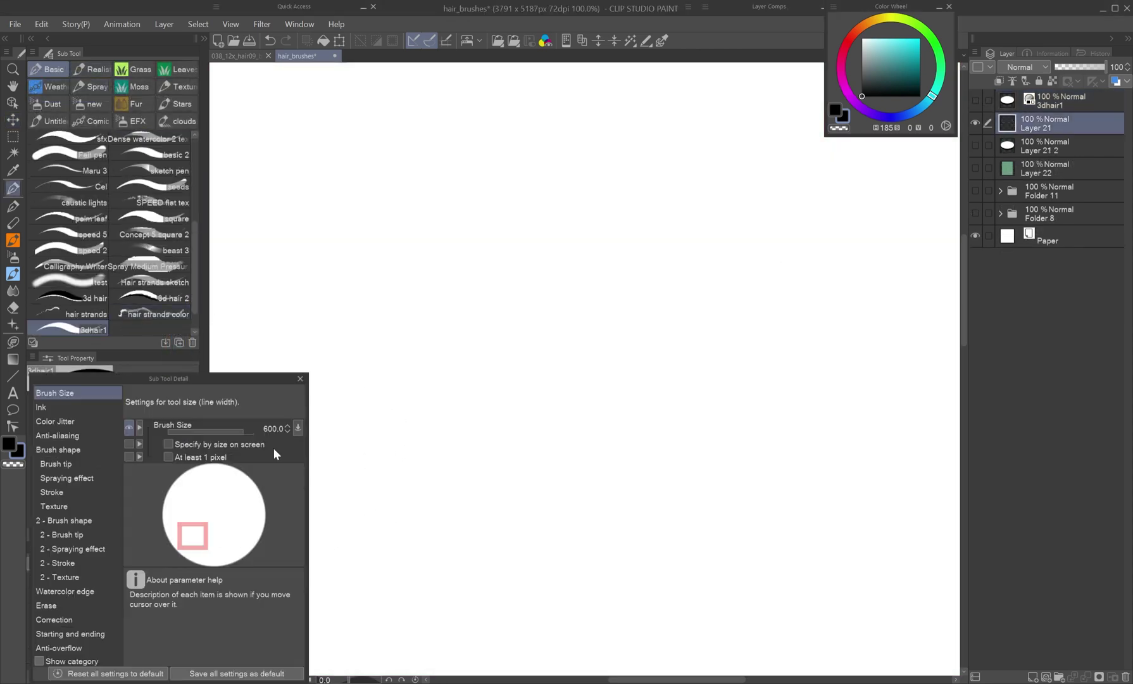
pyautogui.moveTo(236, 380); pyautogui.dragTo(243, 359)
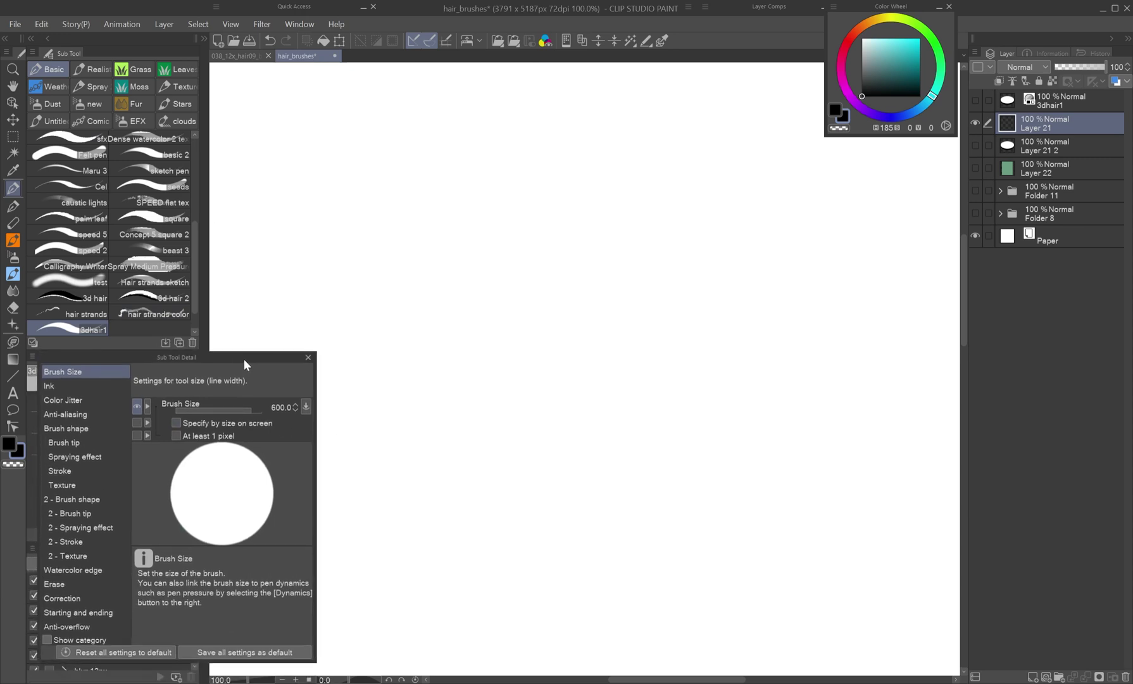
pyautogui.click(92, 428)
pyautogui.click(92, 441)
pyautogui.click(263, 449)
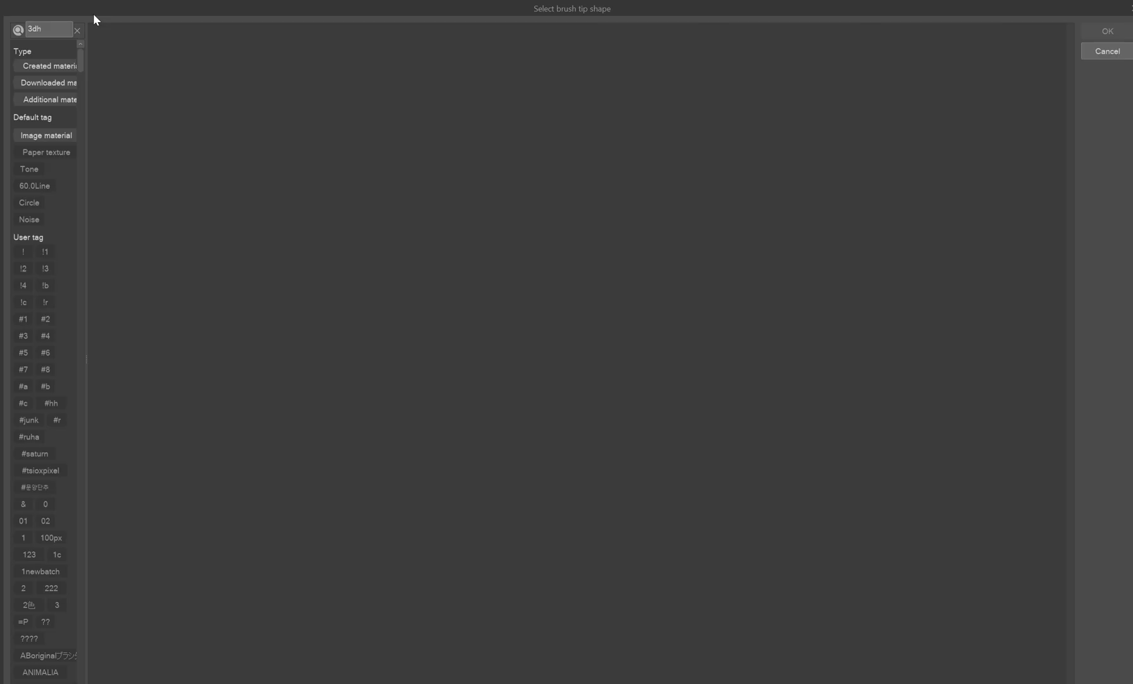
pyautogui.click(276, 78)
# - Apply the 3dhair1 tip, draw test hair strokes, then clear them
pyautogui.click(1105, 32)
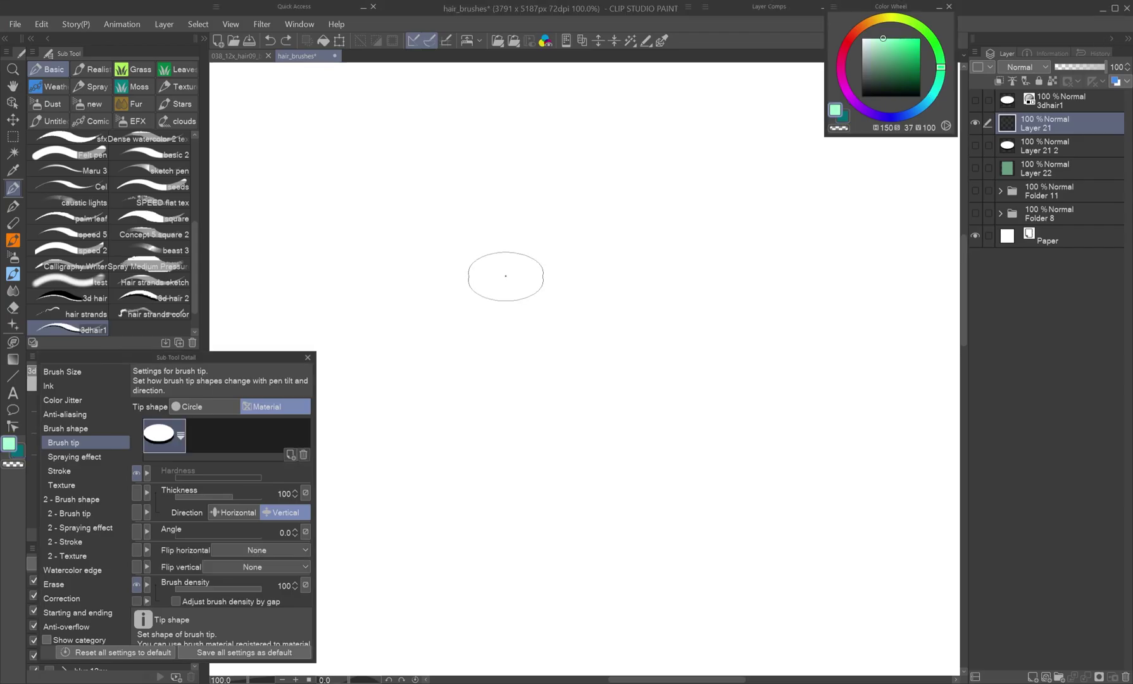
pyautogui.moveTo(495, 237)
pyautogui.mouseDown()
pyautogui.moveTo(646, 412)
pyautogui.moveTo(612, 474)
pyautogui.moveTo(607, 363)
pyautogui.moveTo(533, 332)
pyautogui.moveTo(561, 319)
pyautogui.mouseUp()
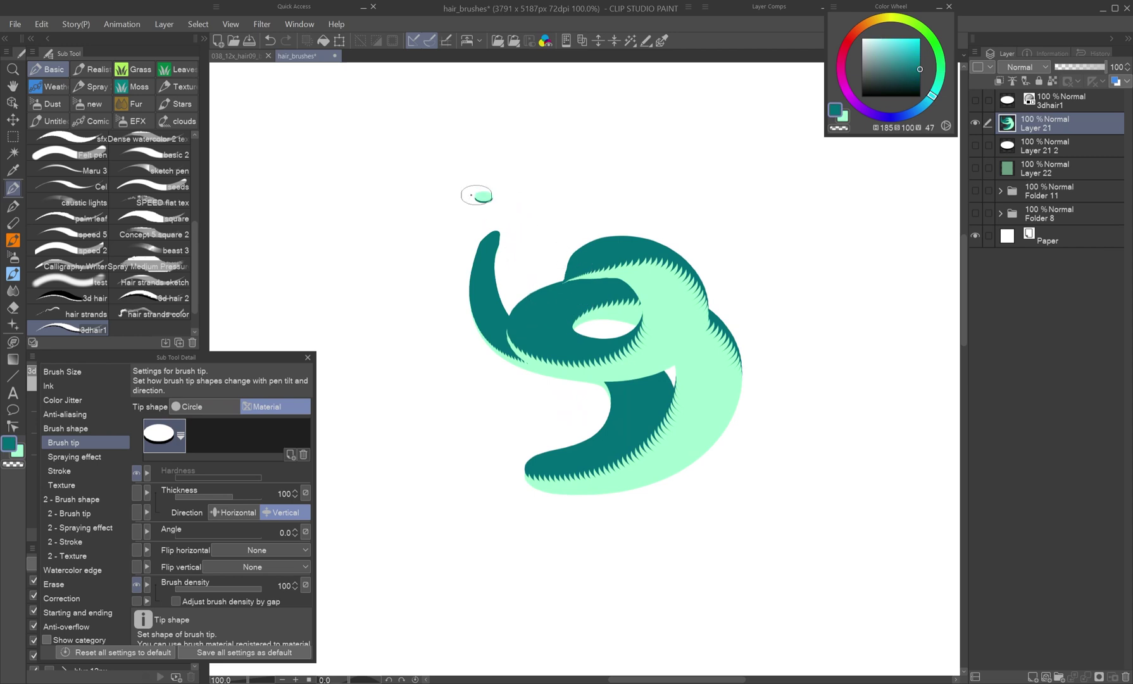
pyautogui.moveTo(452, 201)
pyautogui.mouseDown()
pyautogui.moveTo(392, 317)
pyautogui.moveTo(557, 544)
pyautogui.mouseUp()
pyautogui.press('Delete')
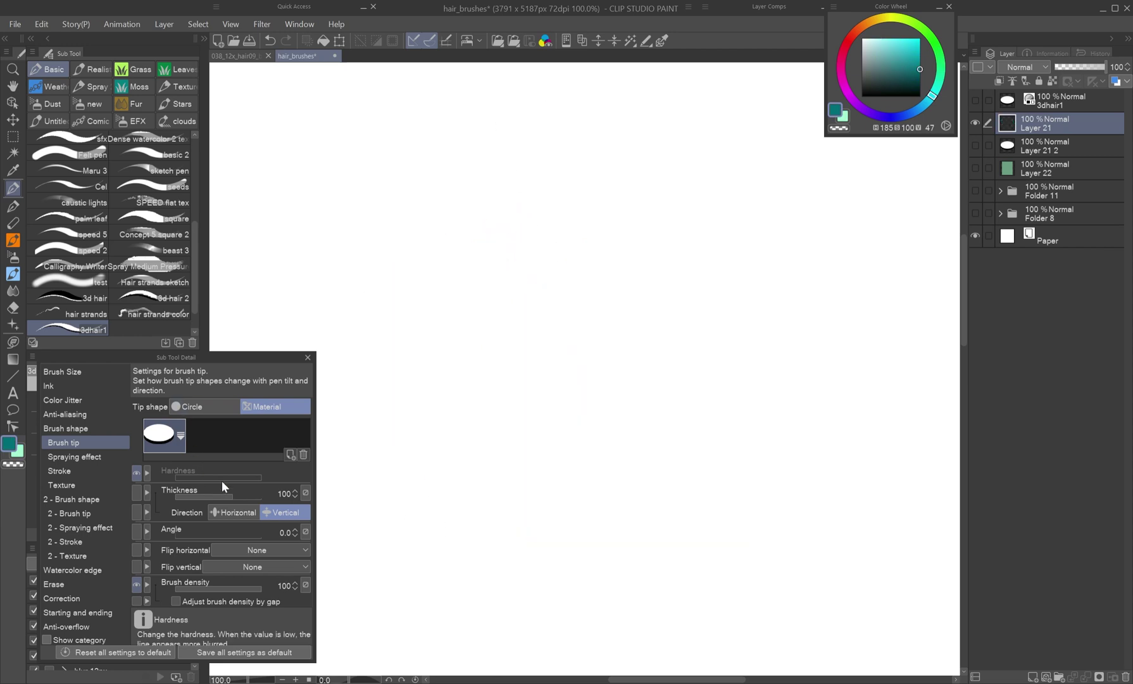
# - Lower the tip thickness to 59, test an S-shaped ribbon, and link tip angle to pen tilt
pyautogui.click(228, 444)
pyautogui.moveTo(443, 218); pyautogui.dragTo(557, 512)
pyautogui.moveTo(451, 212); pyautogui.dragTo(528, 285)
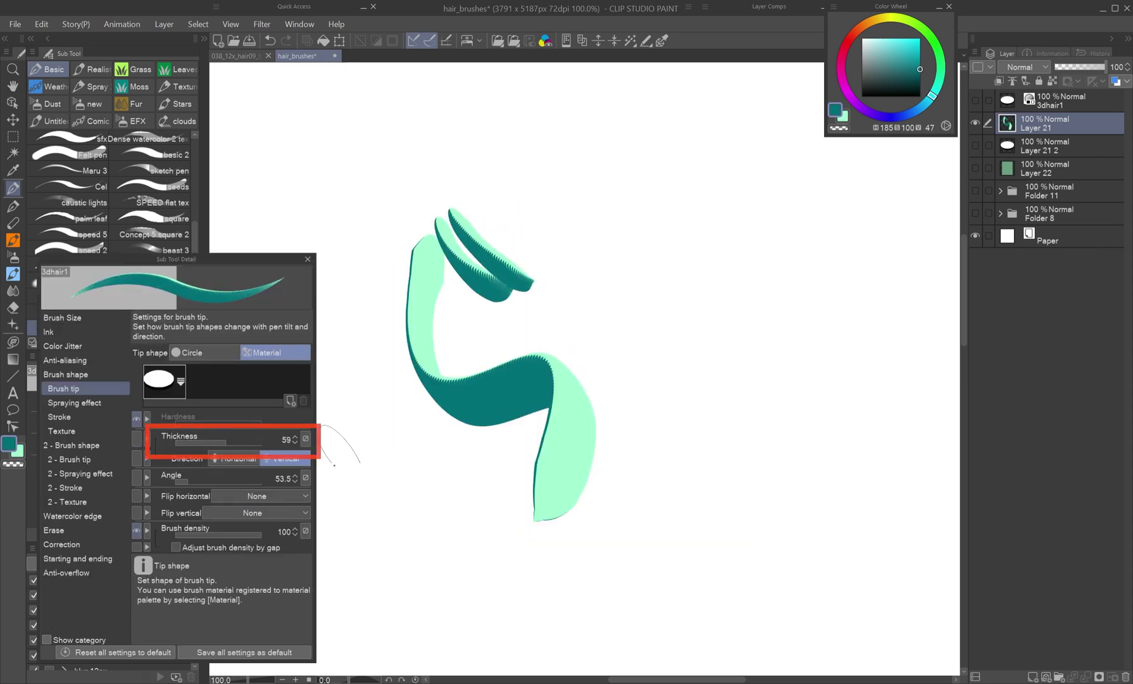
pyautogui.click(305, 478)
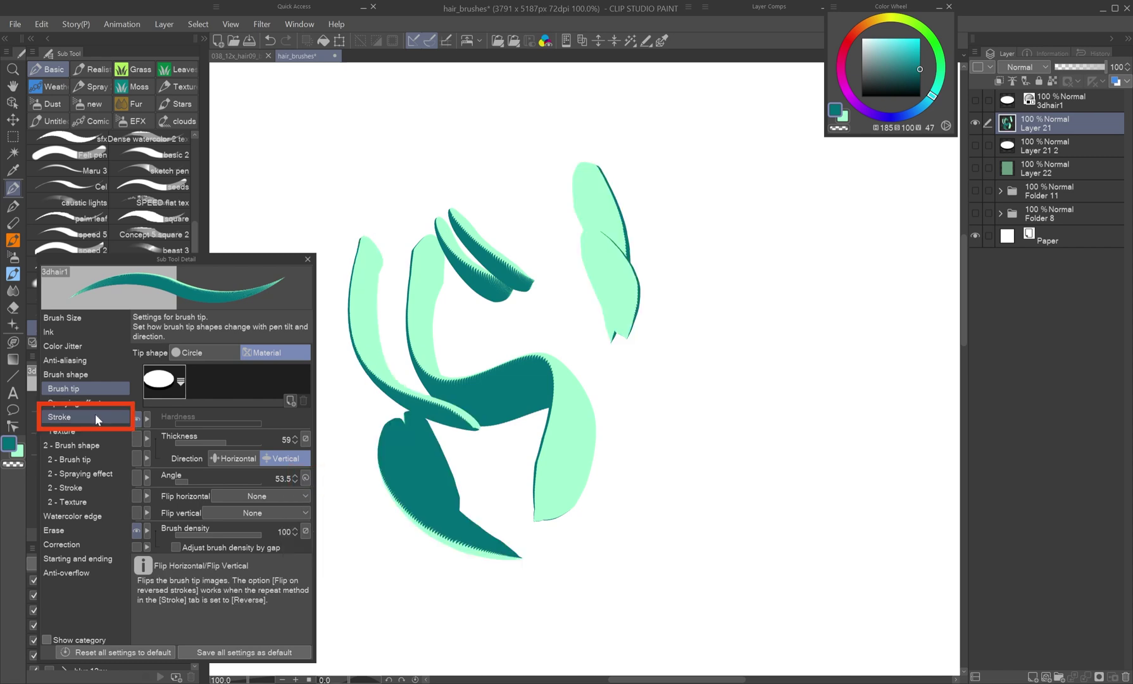
# - Set the stroke gap to the widest and paint mint and teal hair strokes and loops
pyautogui.click(88, 417)
pyautogui.click(294, 352)
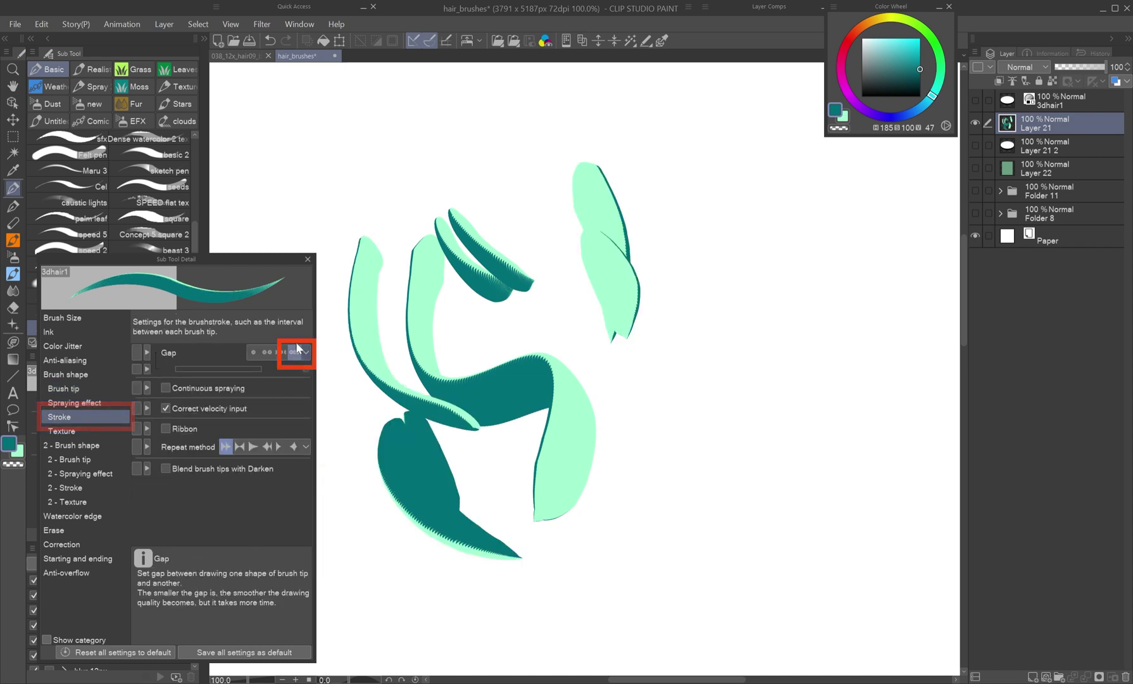
pyautogui.moveTo(437, 104)
pyautogui.mouseDown()
pyautogui.moveTo(405, 259)
pyautogui.moveTo(547, 411)
pyautogui.mouseUp()
pyautogui.moveTo(548, 193); pyautogui.dragTo(592, 421)
pyautogui.moveTo(586, 373)
pyautogui.mouseDown()
pyautogui.moveTo(663, 119)
pyautogui.moveTo(709, 507)
pyautogui.mouseUp()
pyautogui.moveTo(674, 431); pyautogui.dragTo(525, 541)
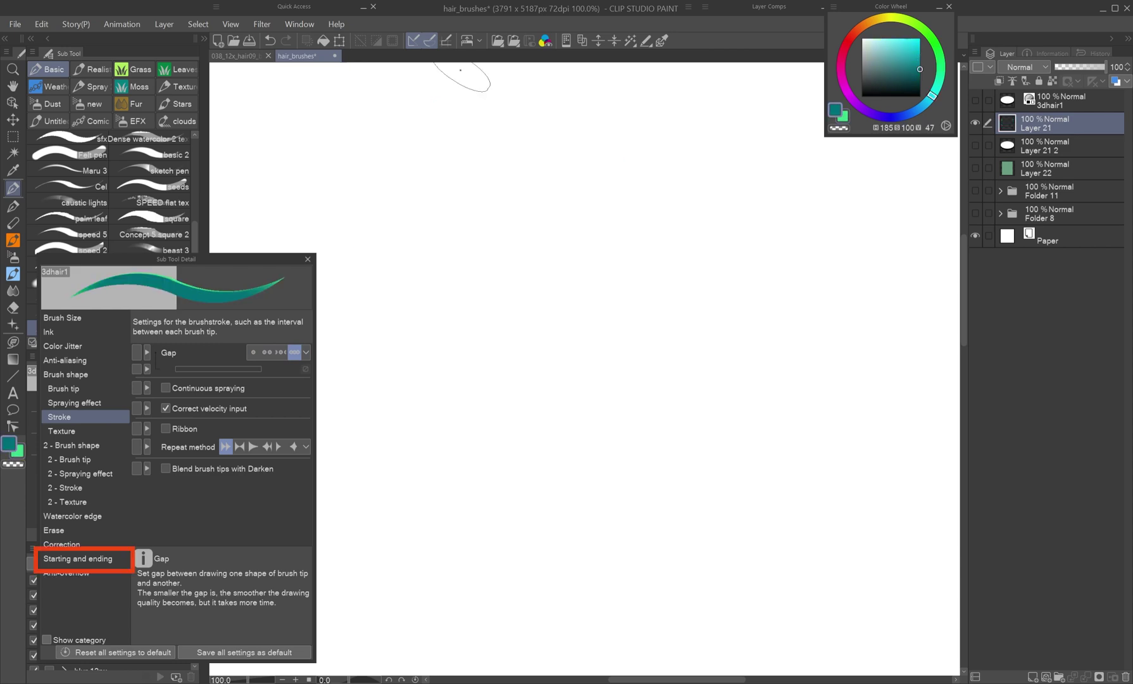
# - Taper Brush Size with starting and ending lengths of 5000, then paint tapered green strands
pyautogui.click(77, 559)
pyautogui.click(272, 351)
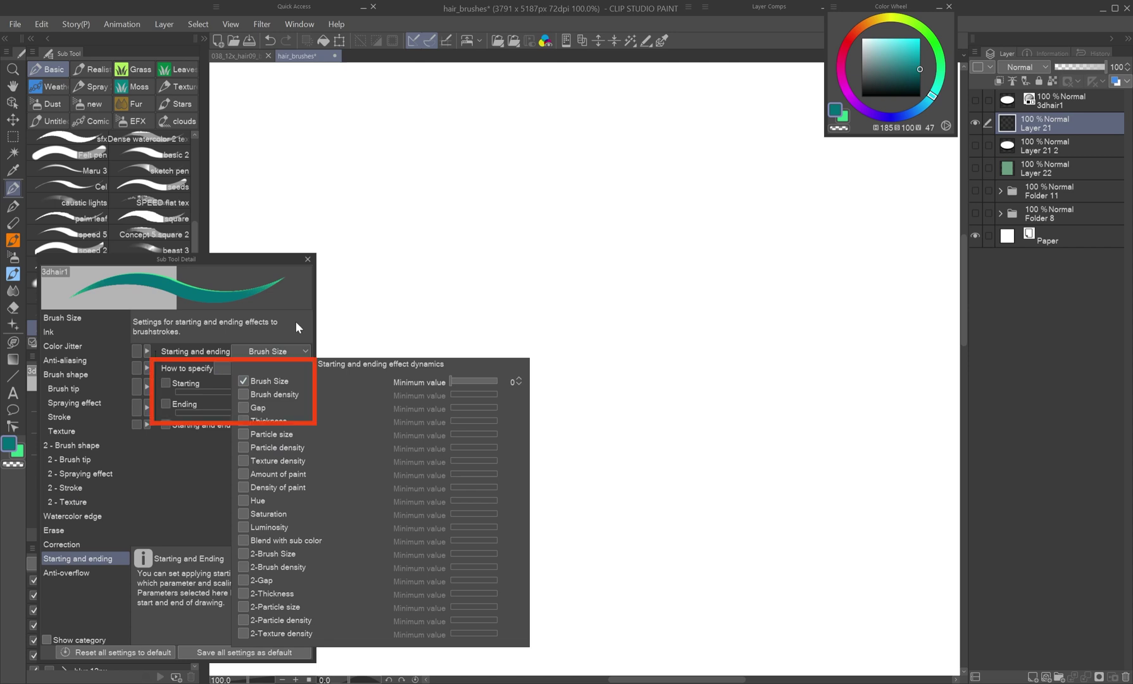
pyautogui.click(298, 327)
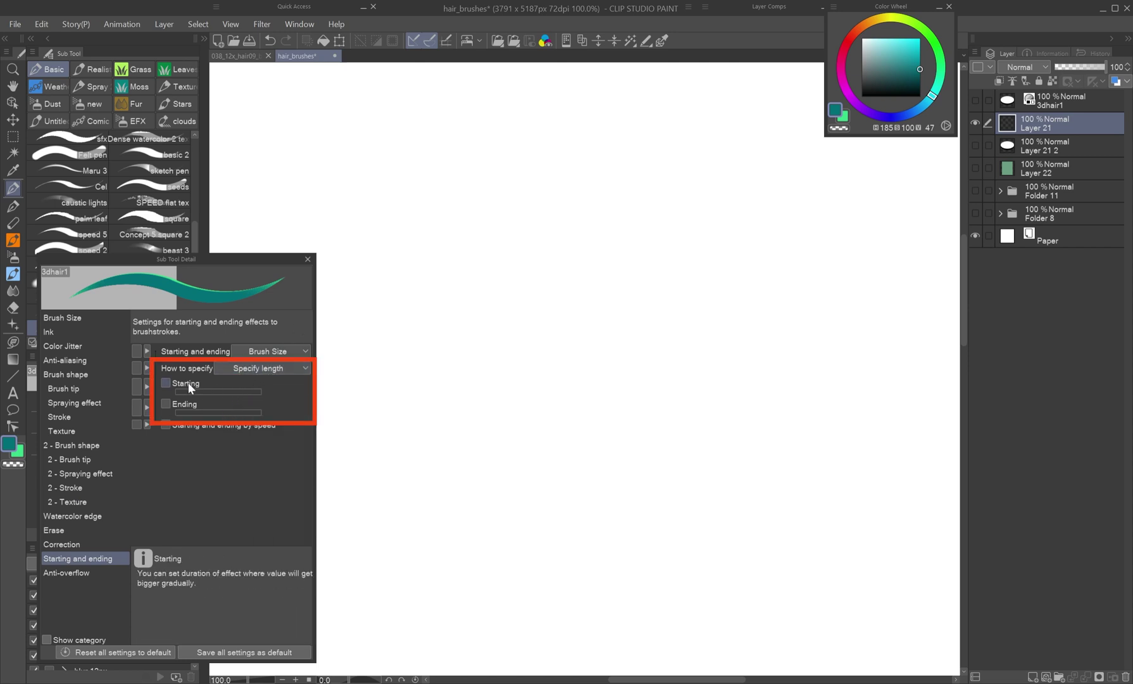
pyautogui.moveTo(261, 393); pyautogui.dragTo(279, 393)
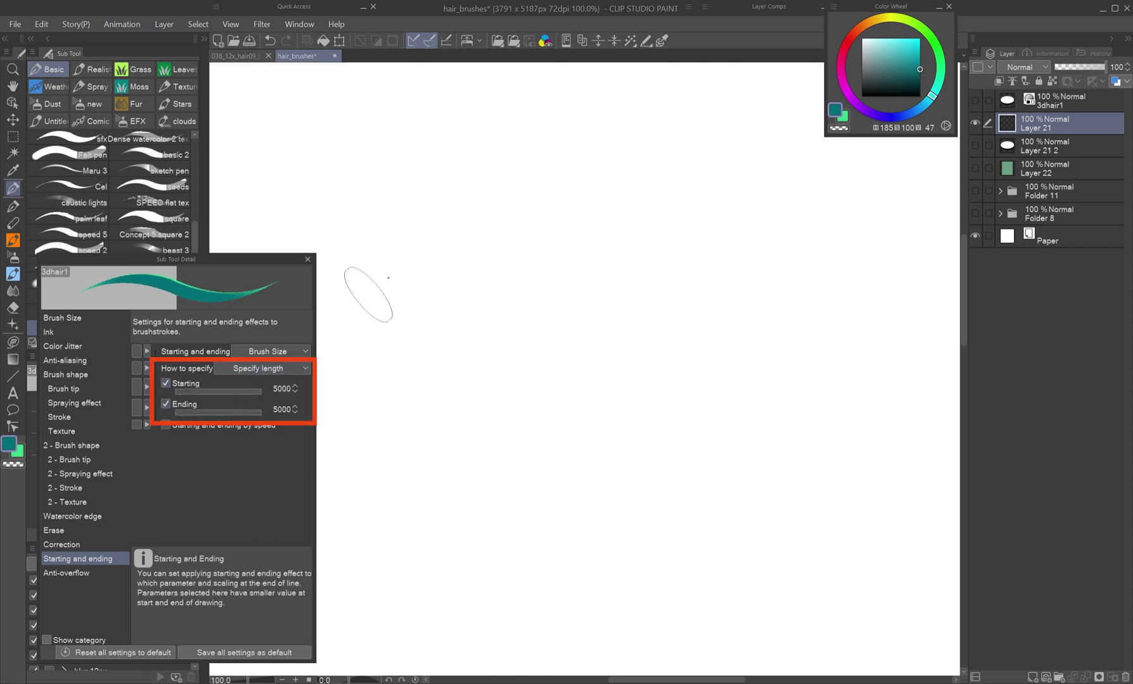
pyautogui.moveTo(453, 215); pyautogui.dragTo(576, 453)
pyautogui.moveTo(462, 279); pyautogui.dragTo(709, 212)
pyautogui.moveTo(468, 329); pyautogui.dragTo(735, 405)
pyautogui.moveTo(437, 494); pyautogui.dragTo(531, 475)
# - Layer many dark teal hair strands over the green ones into a dense swirl
pyautogui.moveTo(690, 374); pyautogui.dragTo(380, 444)
pyautogui.moveTo(387, 351); pyautogui.dragTo(696, 117)
pyautogui.moveTo(538, 354); pyautogui.dragTo(924, 469)
pyautogui.moveTo(615, 406); pyautogui.dragTo(912, 506)
pyautogui.moveTo(565, 557); pyautogui.dragTo(715, 665)
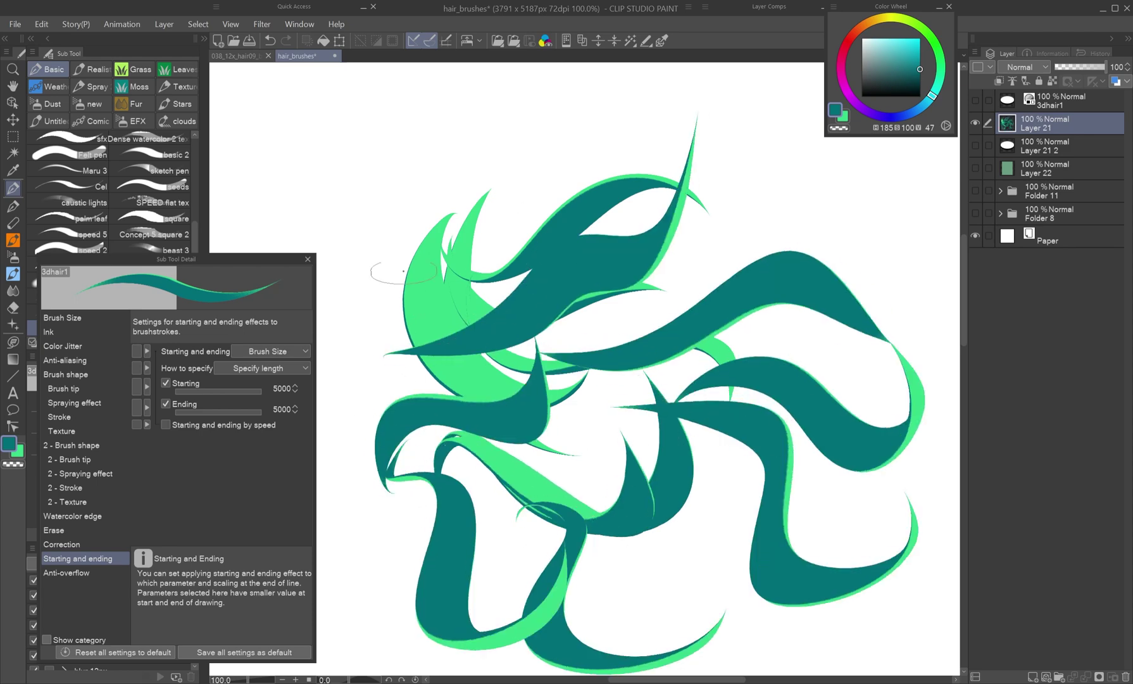
pyautogui.moveTo(380, 253); pyautogui.dragTo(506, 488)
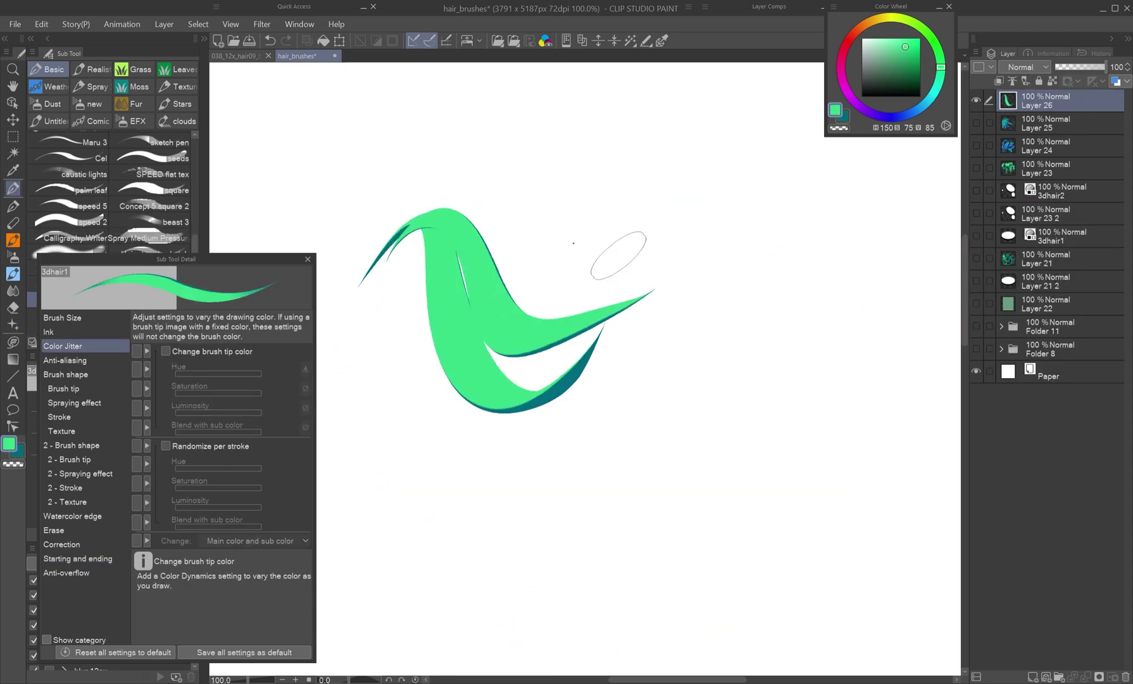
pyautogui.moveTo(570, 225); pyautogui.dragTo(380, 266)
pyautogui.moveTo(516, 241); pyautogui.dragTo(361, 253)
pyautogui.moveTo(535, 190); pyautogui.dragTo(352, 294)
pyautogui.moveTo(456, 253); pyautogui.dragTo(354, 380)
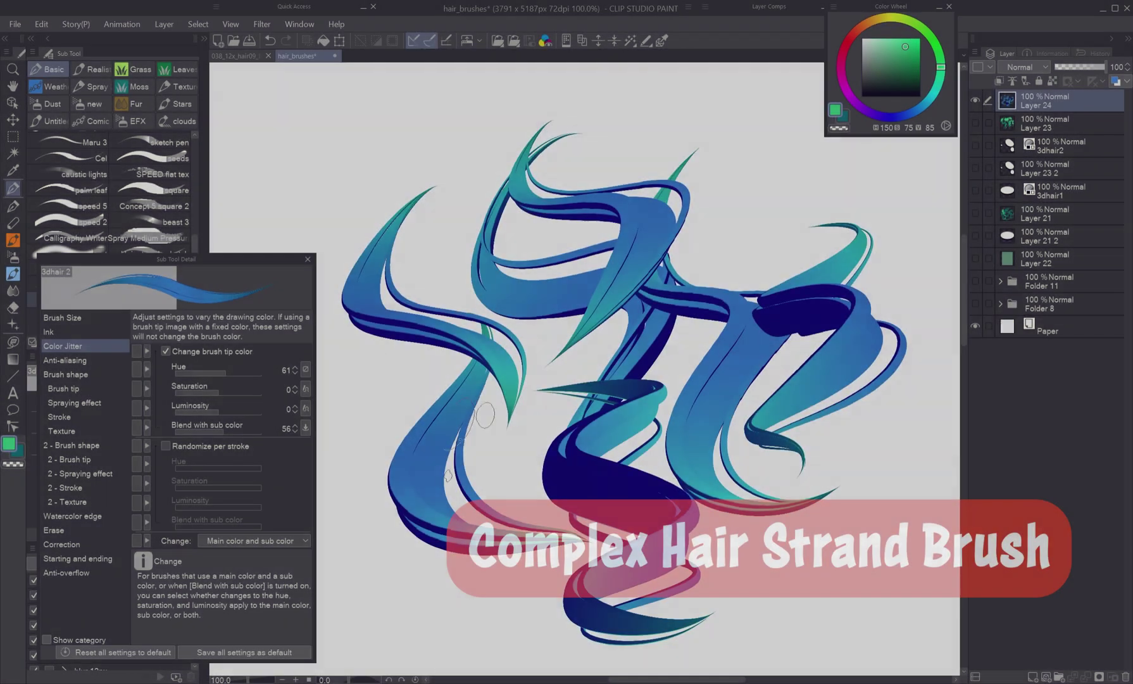
# - Raise colour jitter saturation and paint blue-to-teal strands forming a large S
pyautogui.click(225, 392)
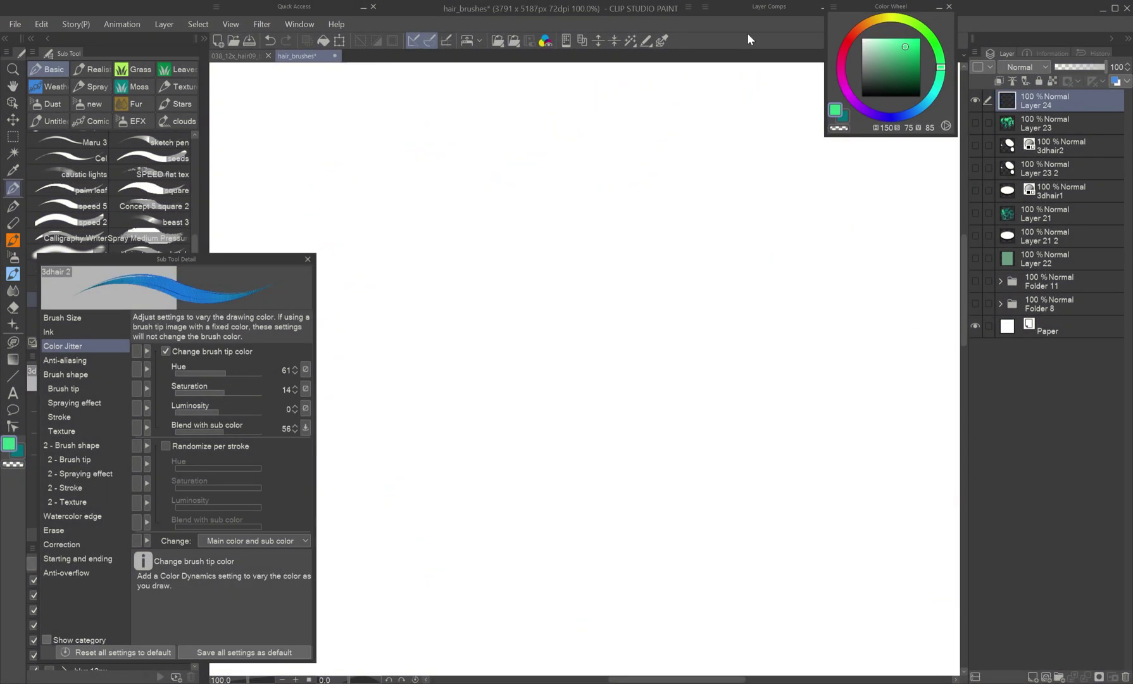
pyautogui.moveTo(671, 247); pyautogui.dragTo(490, 592)
pyautogui.moveTo(658, 120); pyautogui.dragTo(683, 472)
pyautogui.moveTo(791, 190); pyautogui.dragTo(766, 443)
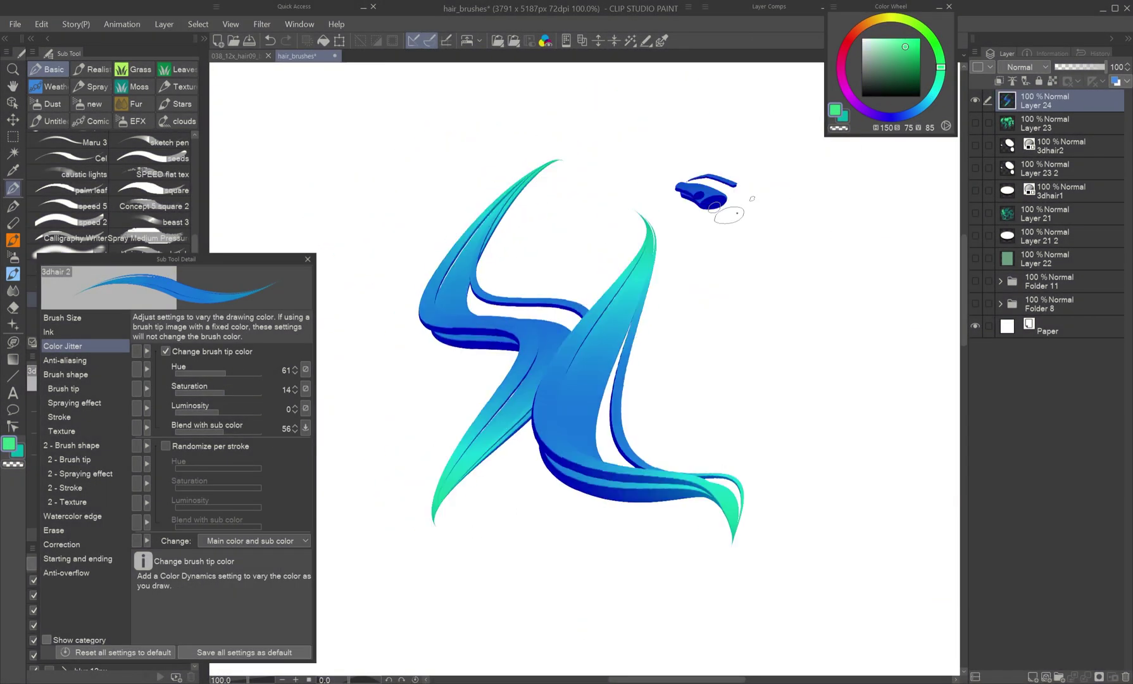
pyautogui.moveTo(823, 279); pyautogui.dragTo(729, 602)
pyautogui.moveTo(633, 290); pyautogui.dragTo(443, 602)
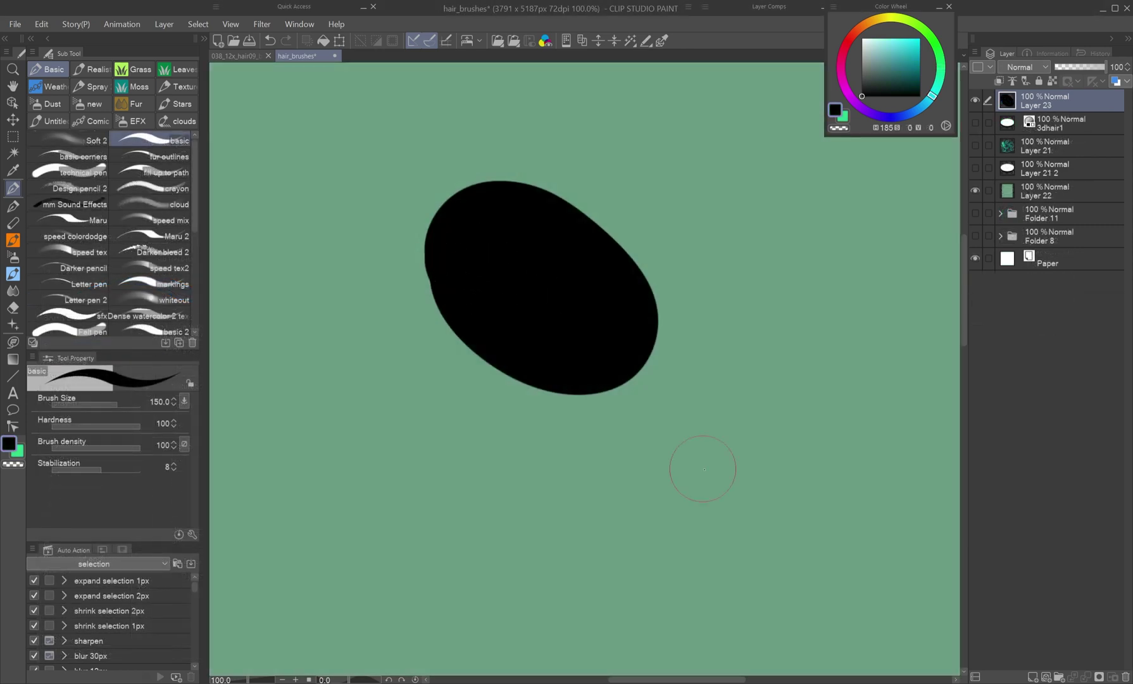
# - Paint black oval blobs, duplicate them as white copies shifted up-right, and merge the layers
pyautogui.moveTo(666, 484)
pyautogui.mouseDown()
pyautogui.moveTo(609, 511)
pyautogui.moveTo(628, 468)
pyautogui.moveTo(655, 509)
pyautogui.mouseUp()
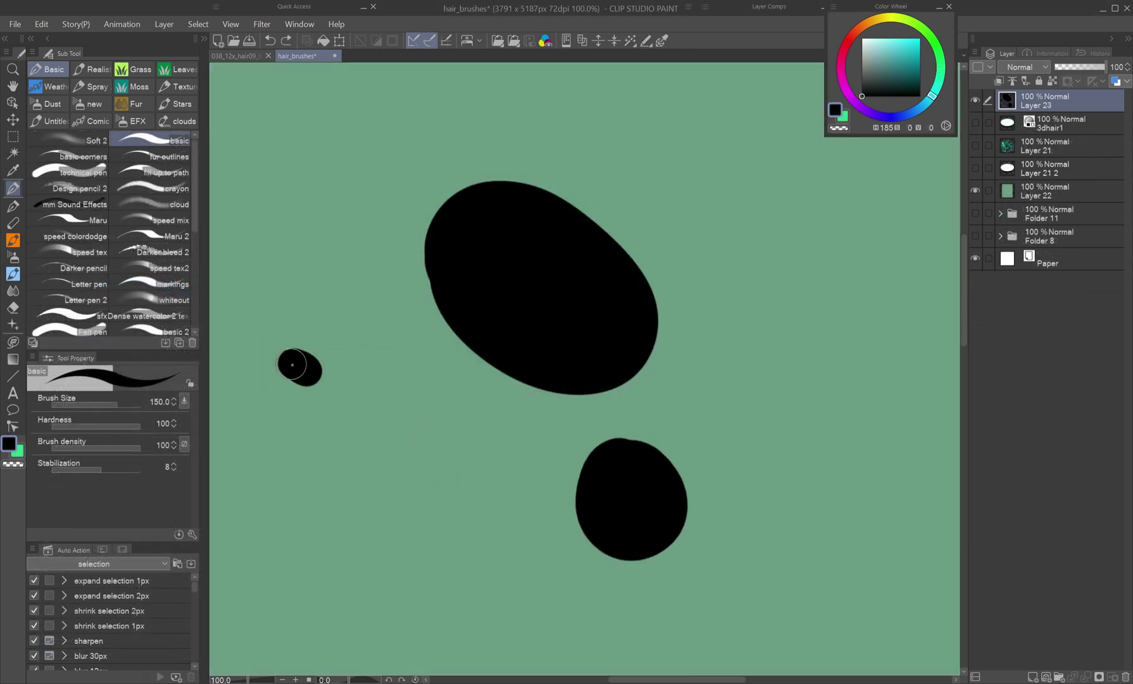
pyautogui.moveTo(440, 252); pyautogui.dragTo(461, 279)
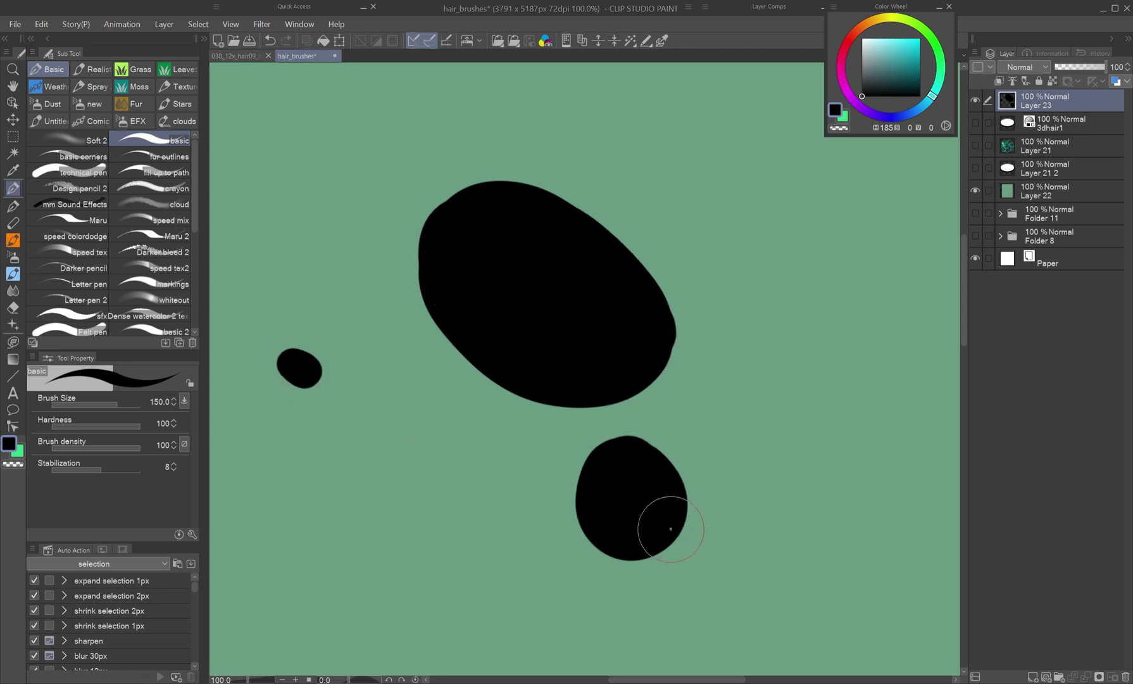
pyautogui.hotkey('ctrl', 'j')
pyautogui.hotkey('ctrl', 'i')
pyautogui.press('k')
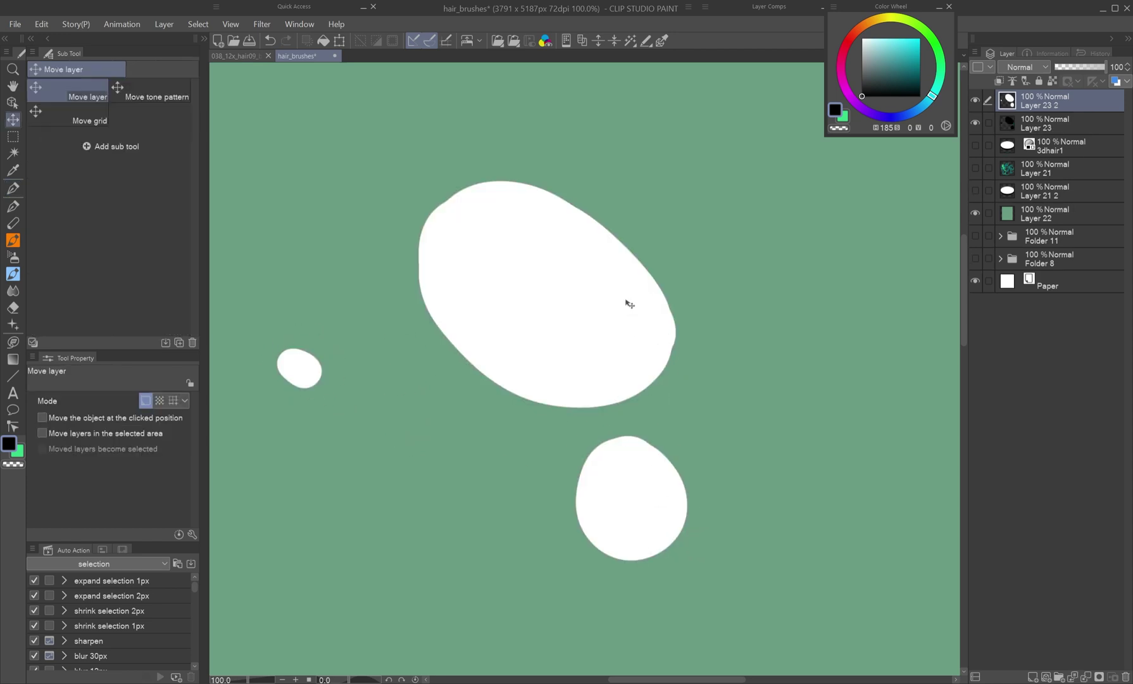
pyautogui.moveTo(628, 306); pyautogui.dragTo(640, 282)
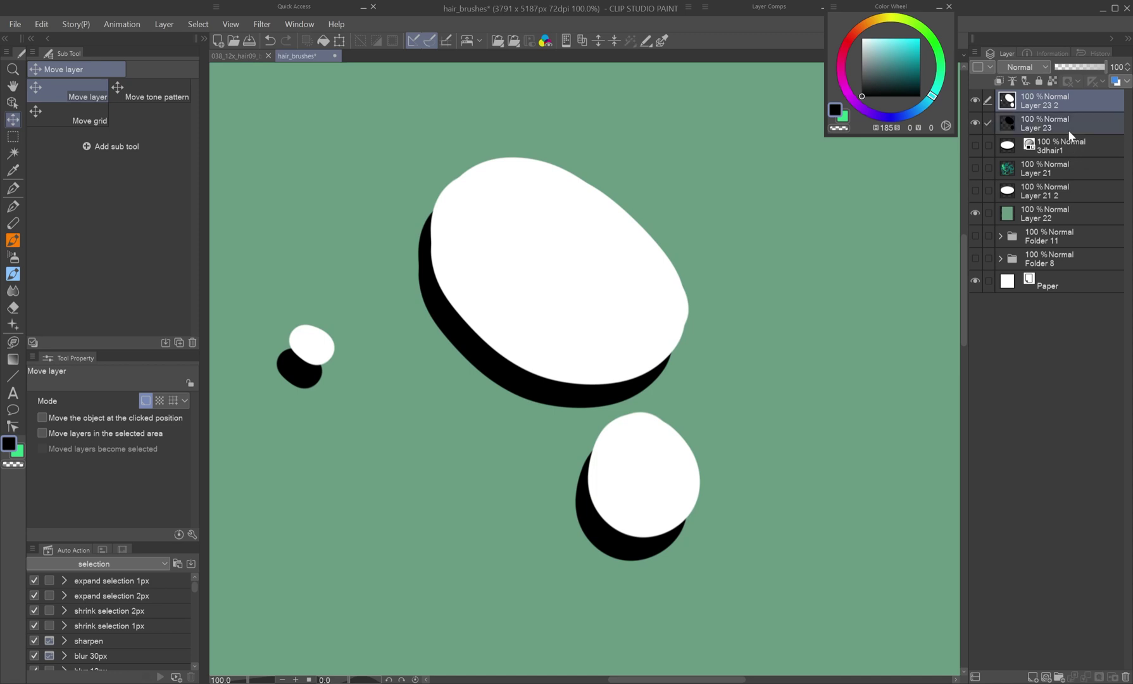
pyautogui.hotkey('ctrl', 'e')
# - Convert the merged layer and register it as image material 3dhair2
pyautogui.click(297, 231)
pyautogui.click(297, 267)
pyautogui.press('Return')
pyautogui.click(41, 24)
pyautogui.moveTo(127, 312)
pyautogui.click(285, 312)
pyautogui.click(367, 436)
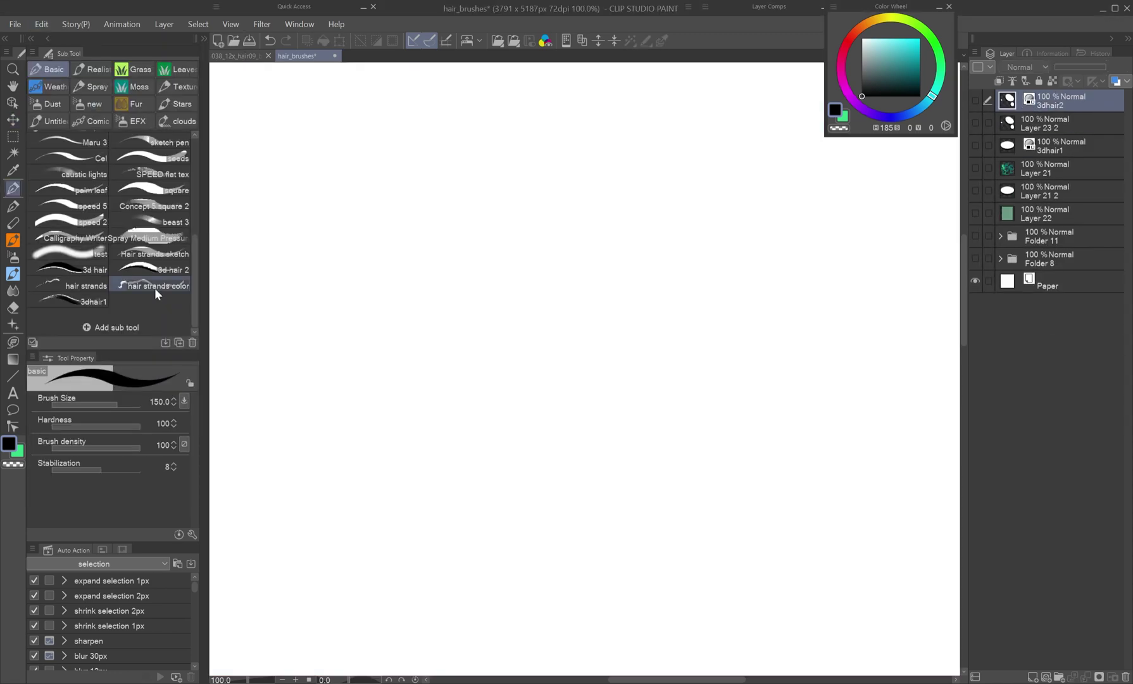
# - Duplicate the strand brush as 3dhair 2 with the 3dhair2 material as its tip
pyautogui.click(180, 342)
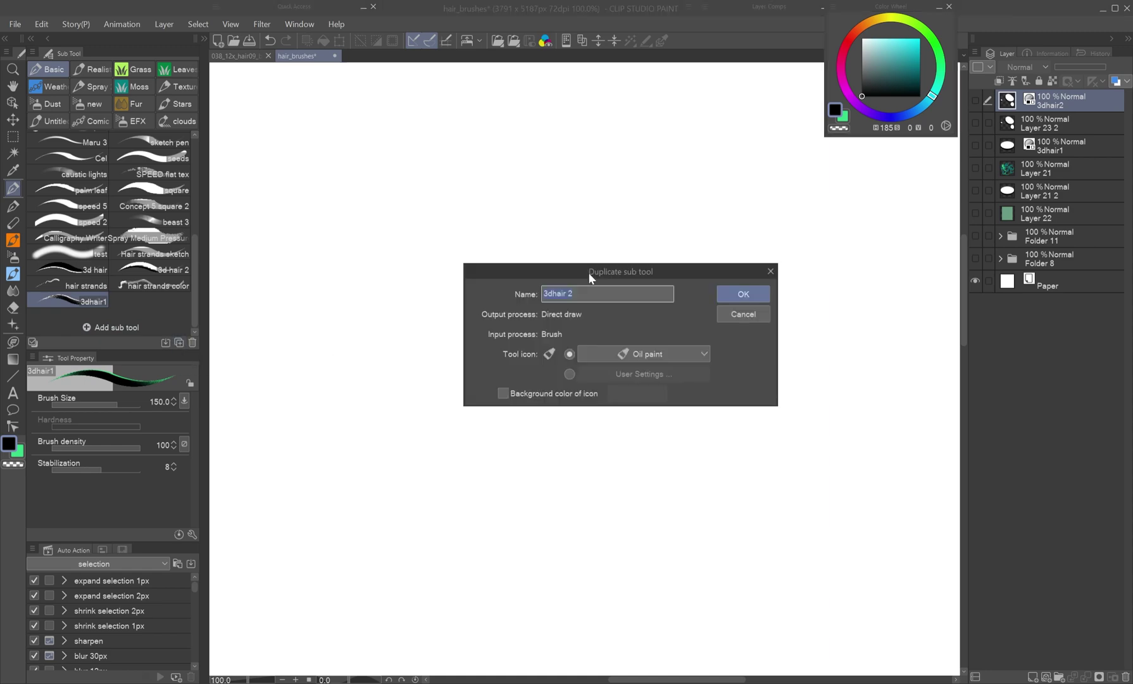
pyautogui.press('Return')
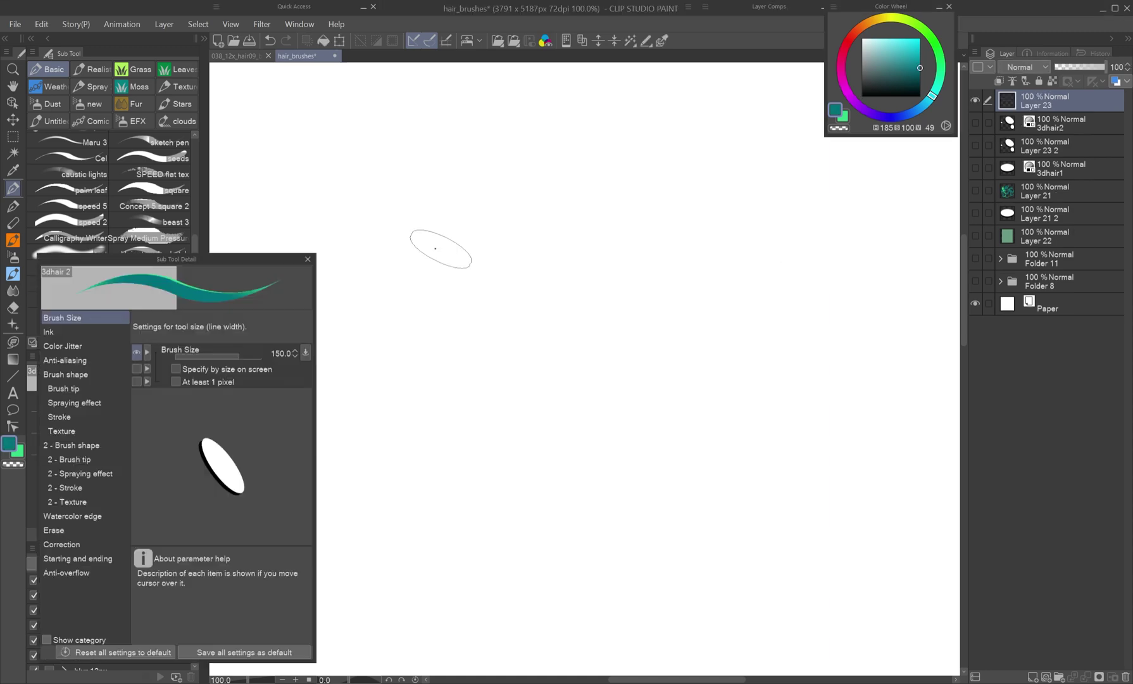
pyautogui.click(63, 388)
pyautogui.click(187, 389)
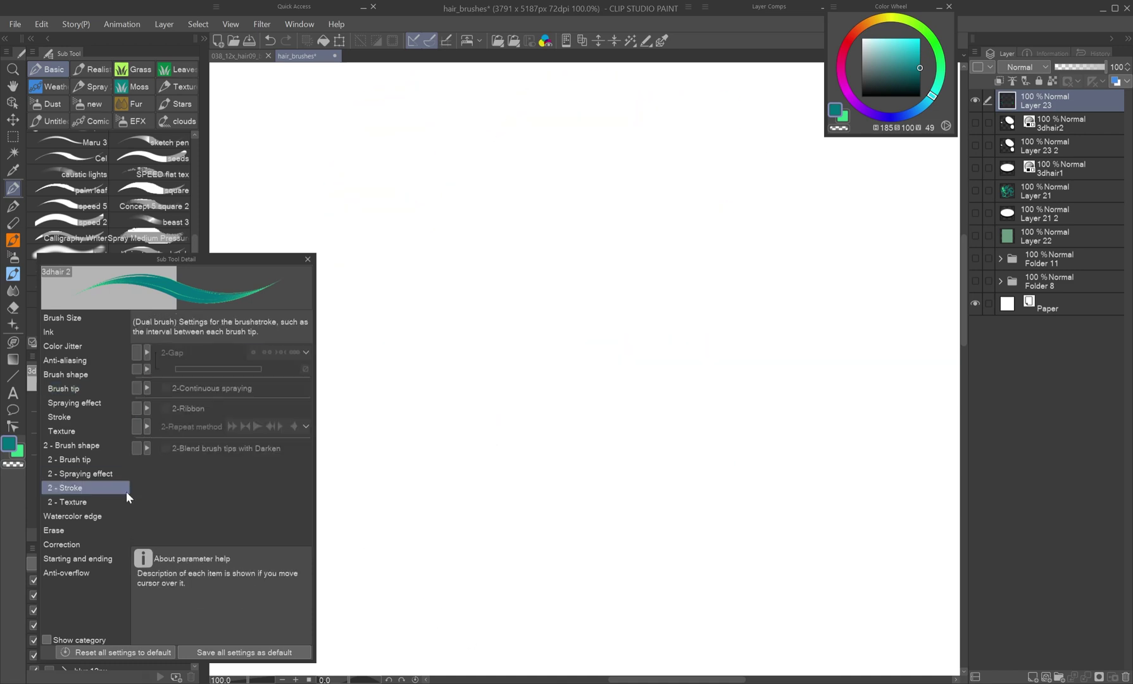
# - Test the brush with green strokes and lower the stroke gap for smoother strands
pyautogui.click(67, 488)
pyautogui.click(64, 388)
pyautogui.moveTo(538, 511); pyautogui.dragTo(727, 273)
pyautogui.click(59, 417)
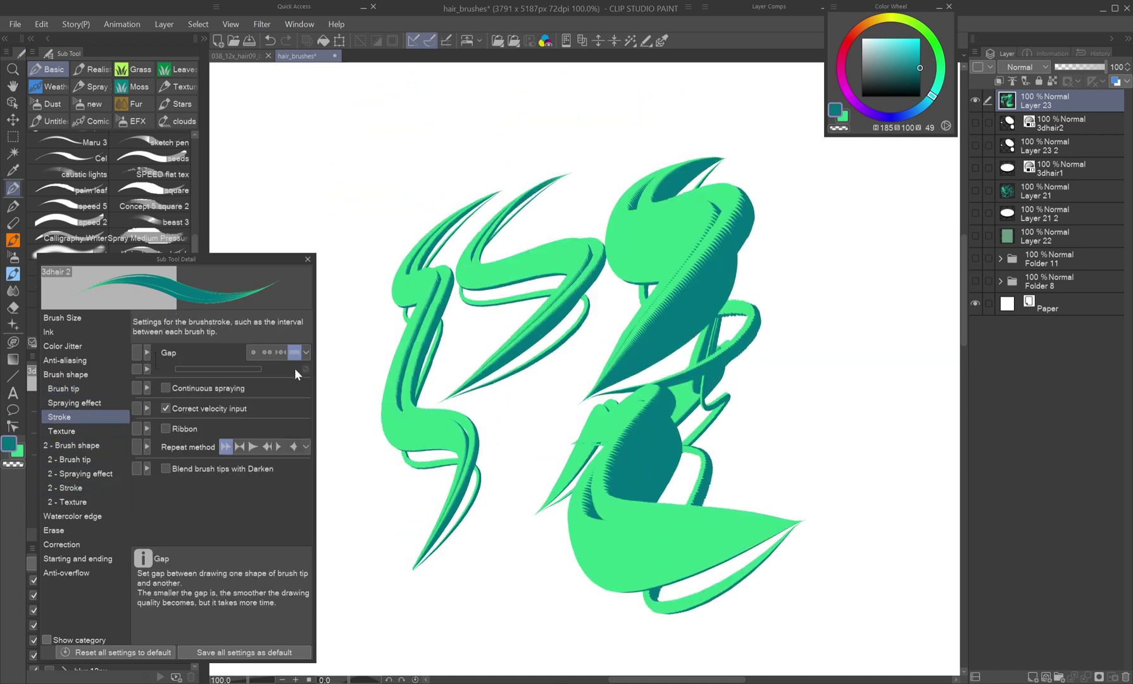
pyautogui.moveTo(192, 374); pyautogui.dragTo(182, 374)
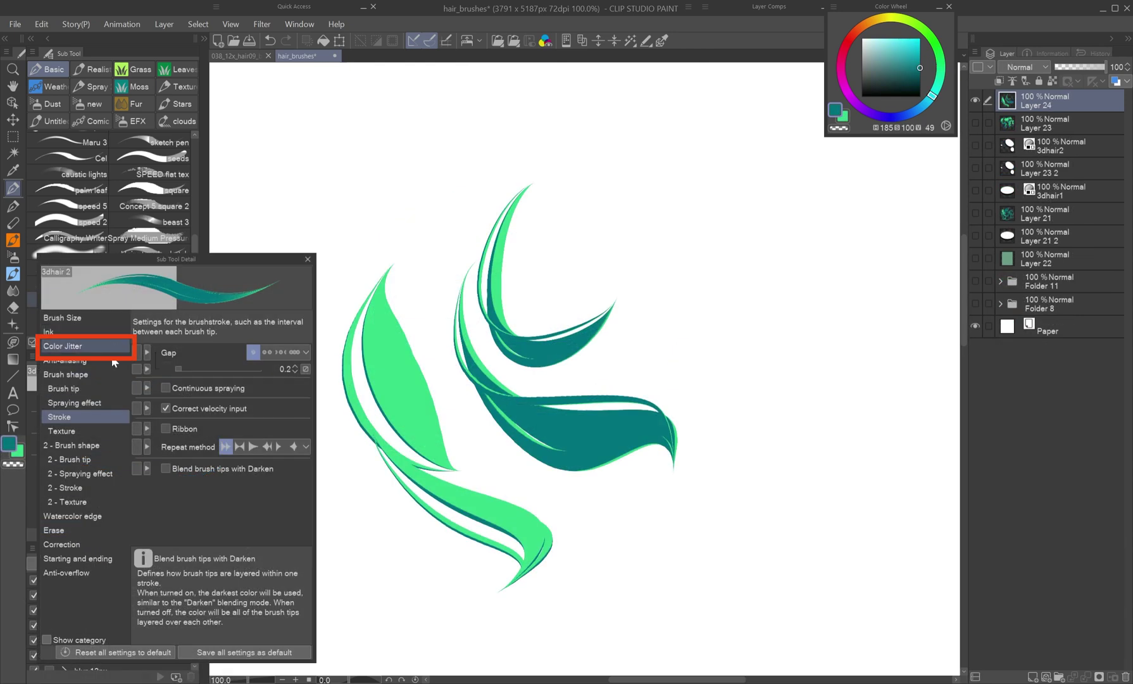
# - Enable Change brush tip color, set sub-colour blending to pen pressure, and add it to Starting and ending
pyautogui.click(111, 350)
pyautogui.click(241, 350)
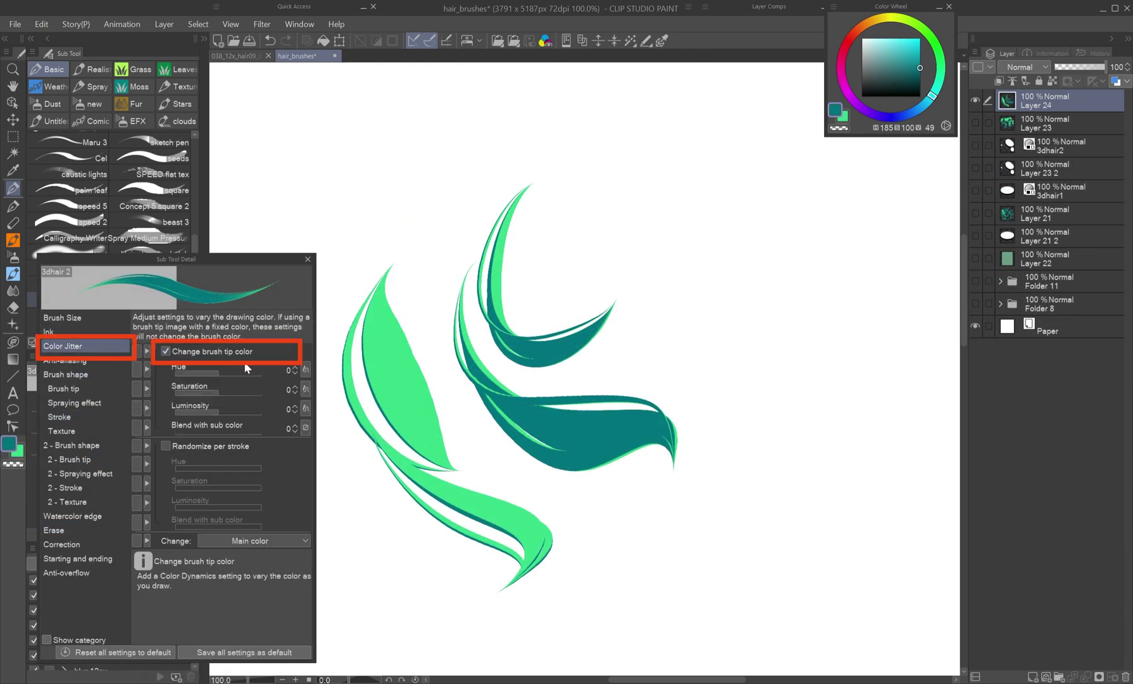
pyautogui.click(305, 428)
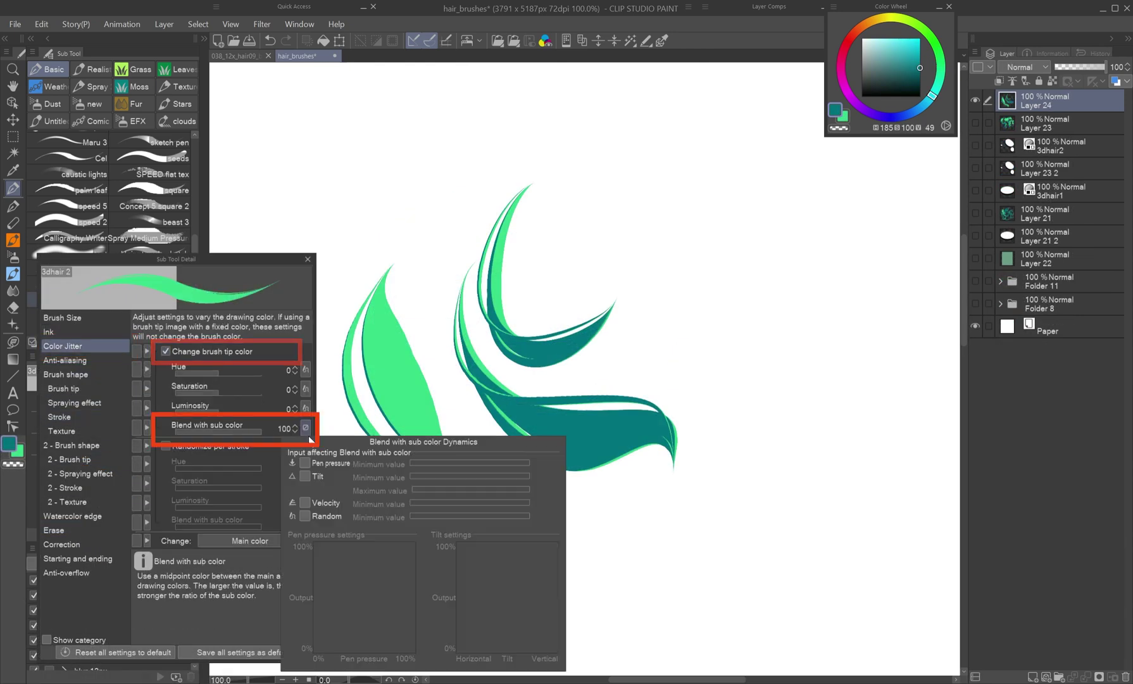
pyautogui.click(306, 463)
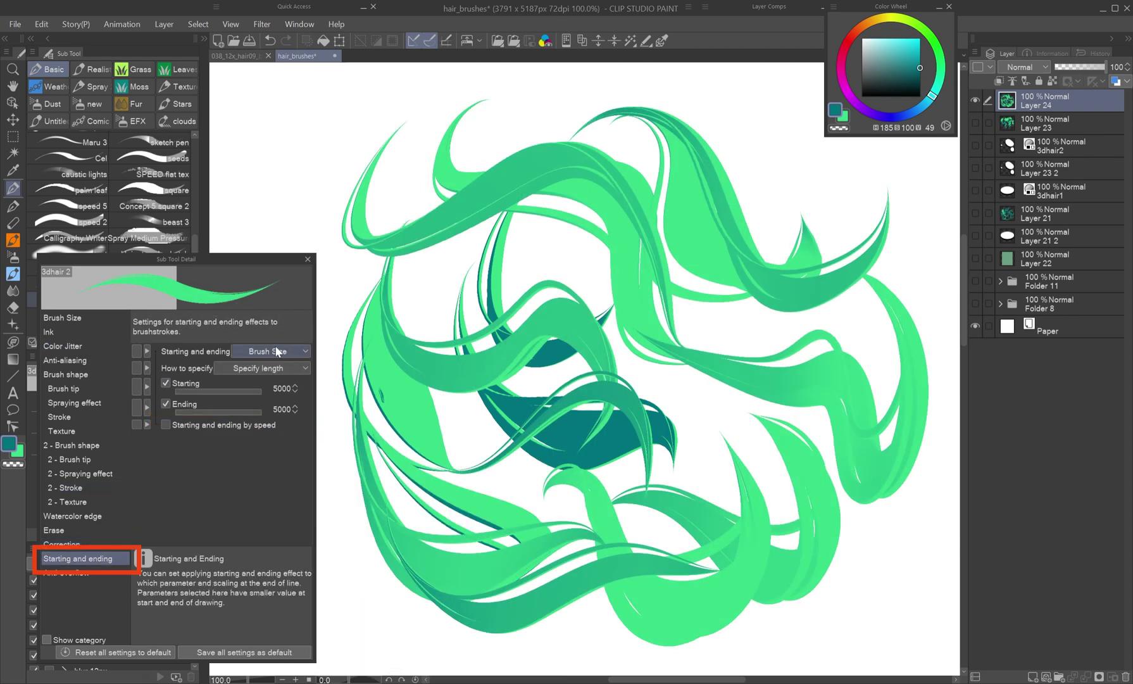
pyautogui.click(268, 351)
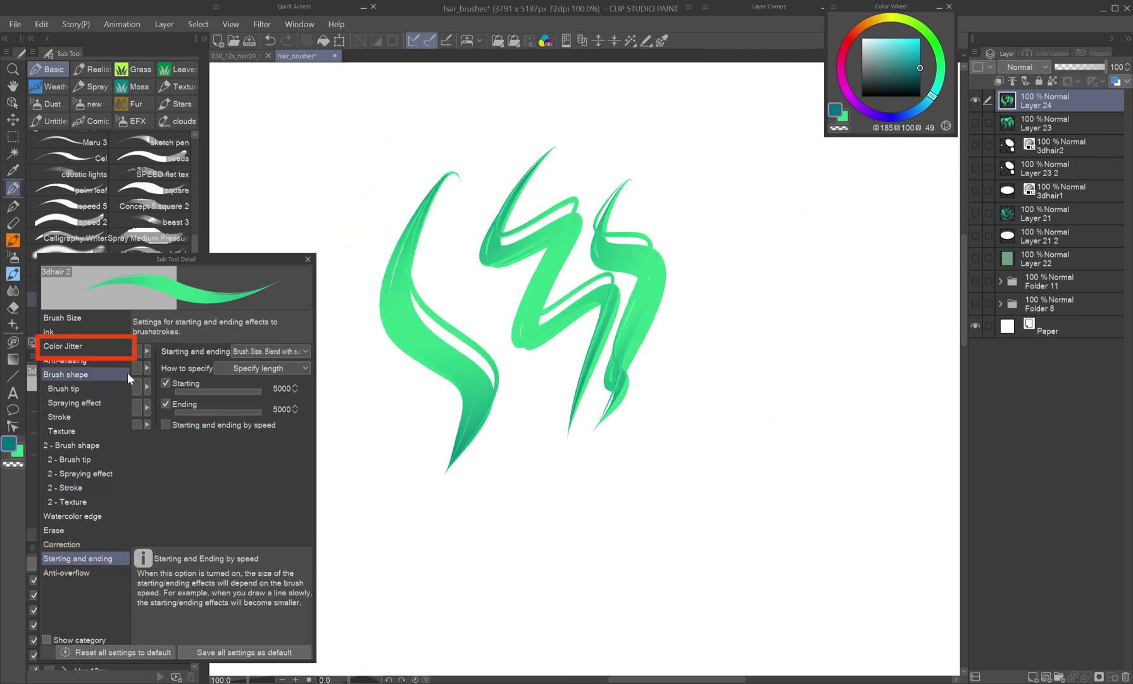
pyautogui.click(63, 345)
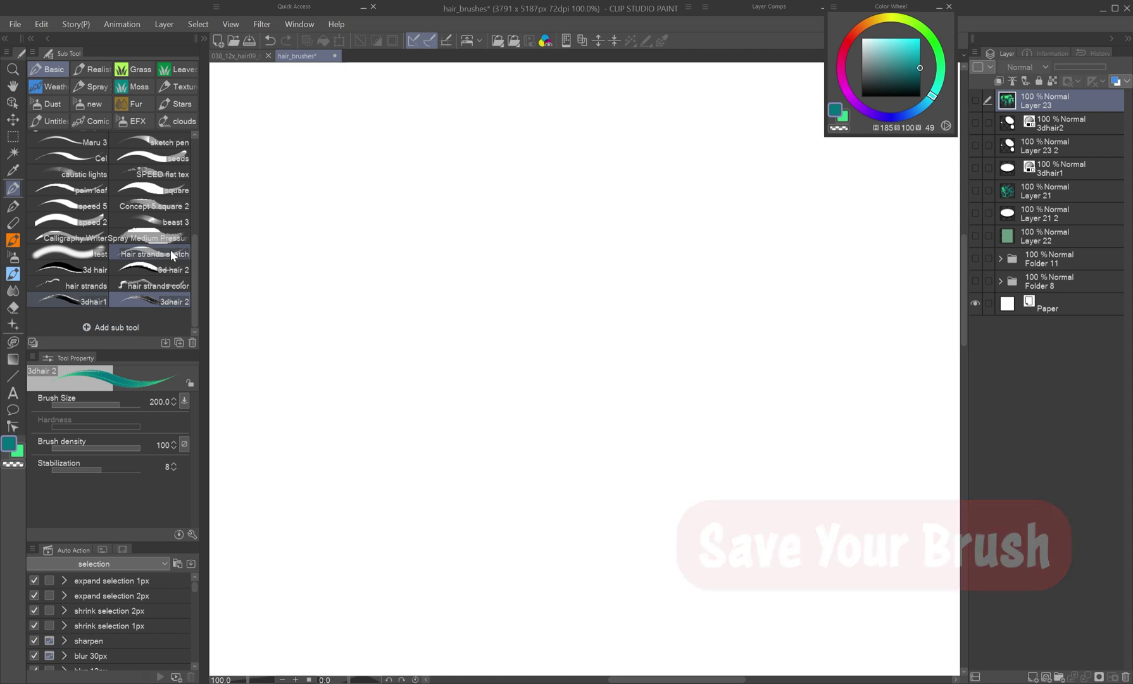
# - Store the 3dhair 2 sub tool's current settings as its default through its right-click menu
pyautogui.rightClick(153, 298)
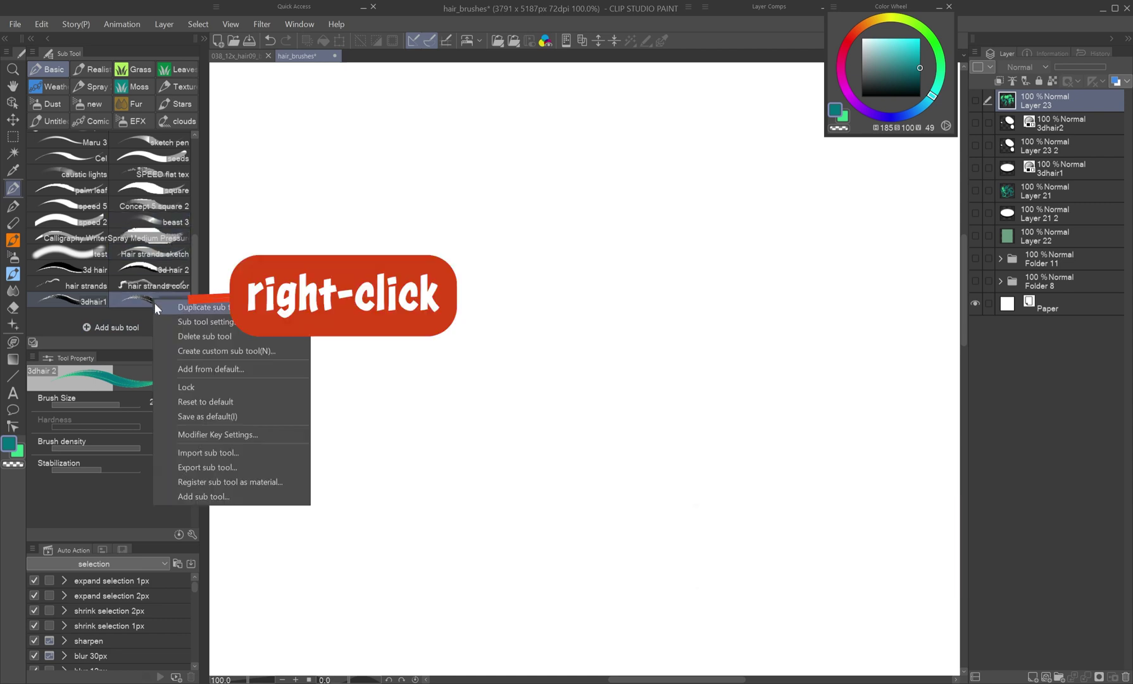
pyautogui.click(231, 417)
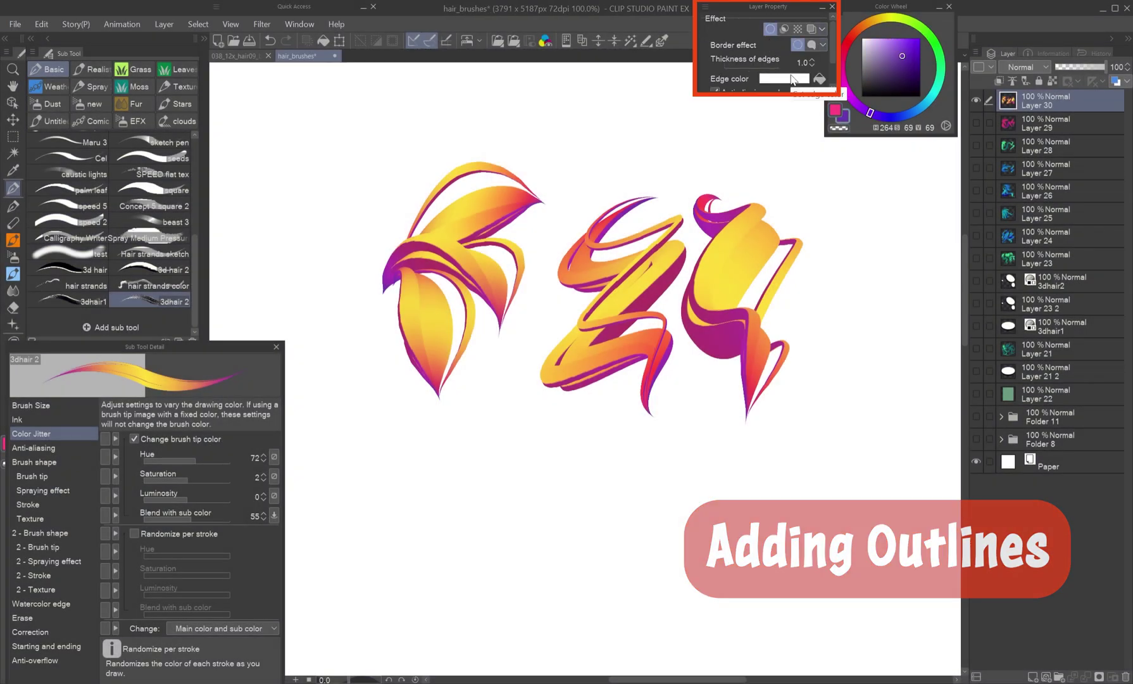
# - Enable the layer's Border effect with a thicker outline and a magenta edge colour
pyautogui.click(819, 79)
pyautogui.click(813, 60)
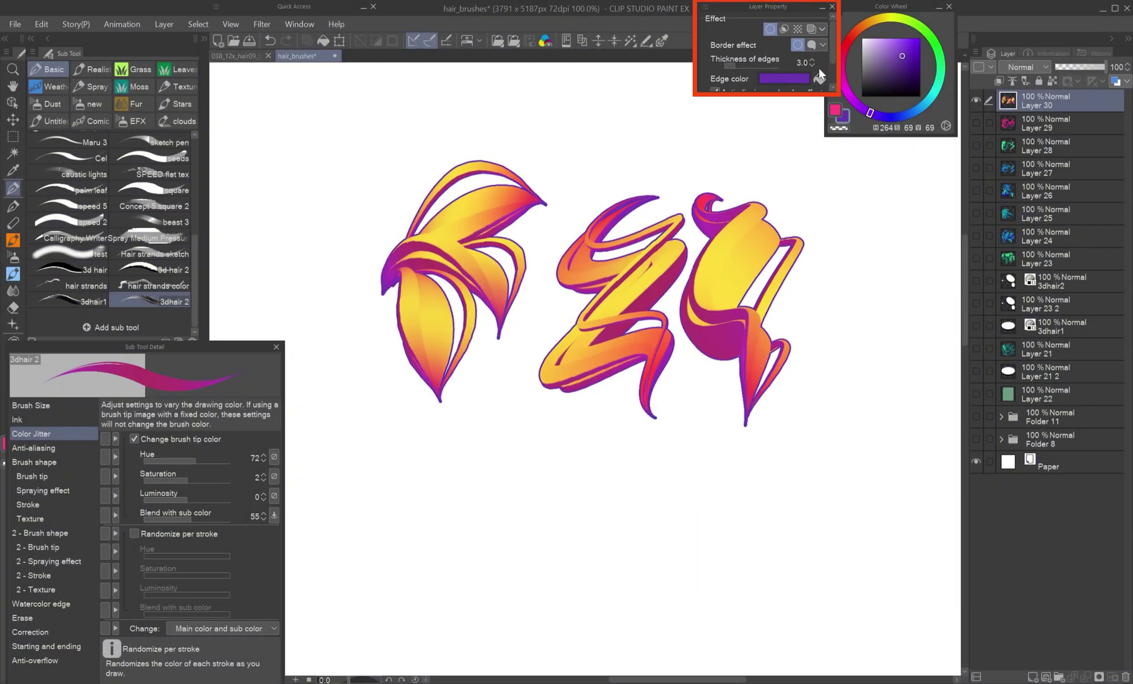
pyautogui.click(785, 79)
pyautogui.click(818, 539)
pyautogui.click(959, 477)
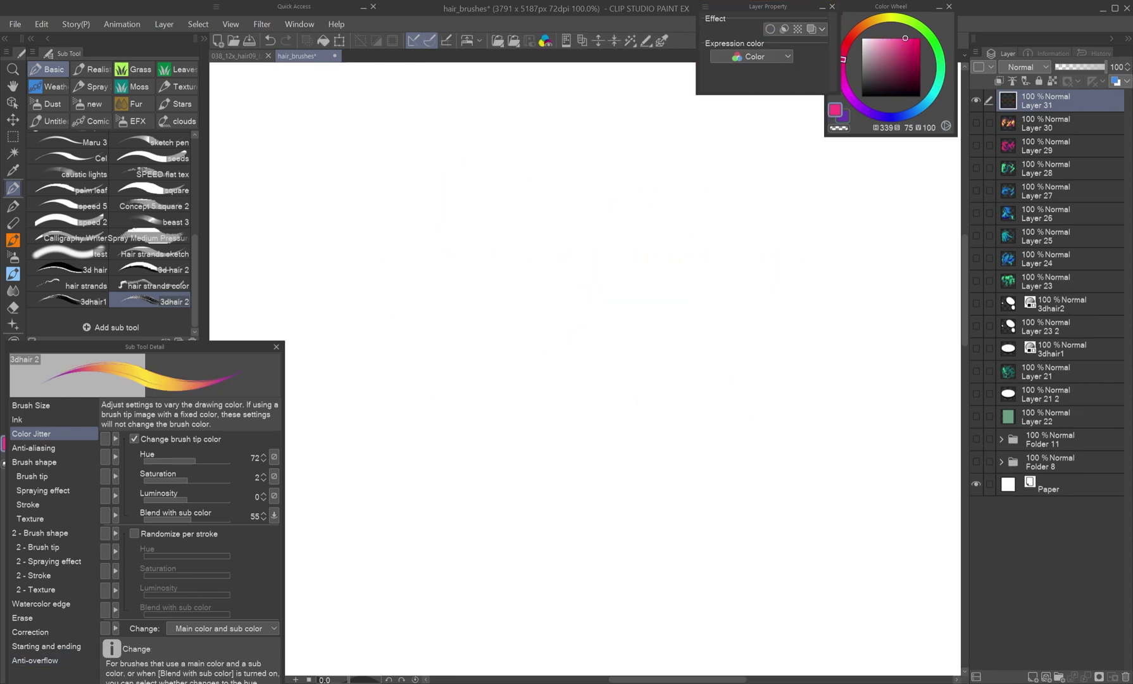
# - Turn on Watercolor edge and paint three yellow-to-magenta hair strands
pyautogui.click(41, 604)
pyautogui.click(134, 437)
pyautogui.moveTo(385, 272); pyautogui.dragTo(405, 522)
pyautogui.moveTo(437, 222); pyautogui.dragTo(449, 509)
pyautogui.moveTo(503, 158); pyautogui.dragTo(519, 461)
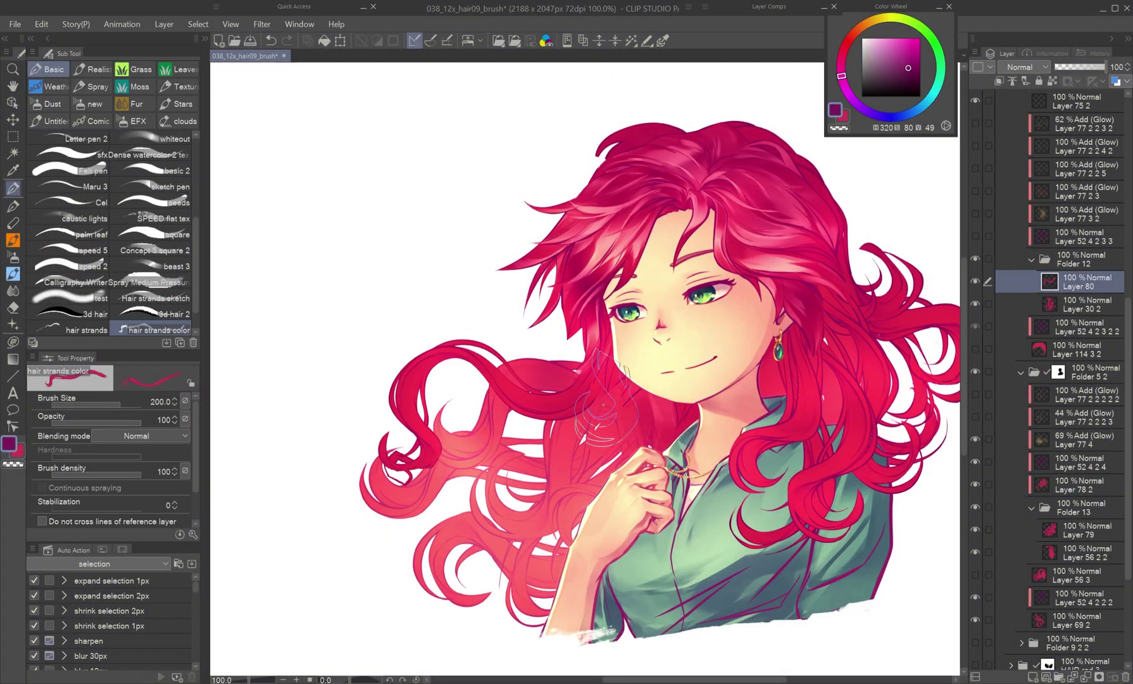
# - Toggle Liquify and back, then brighten the red hair with a glow-dodge airbrush stroke
pyautogui.press('j')
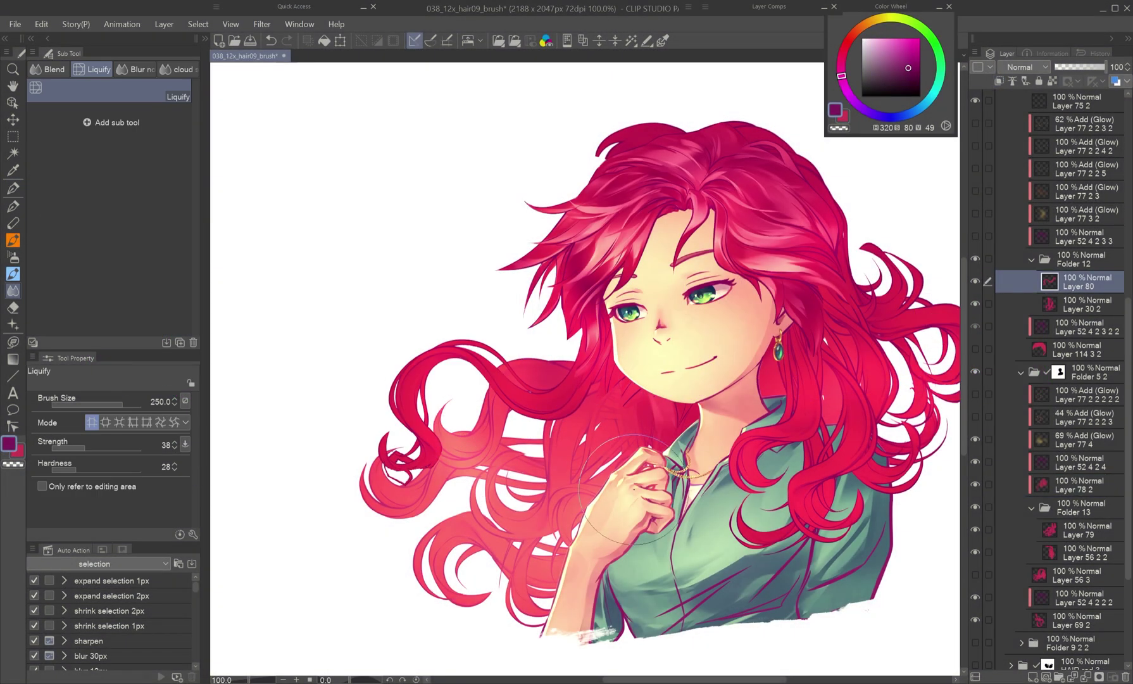
pyautogui.press('p')
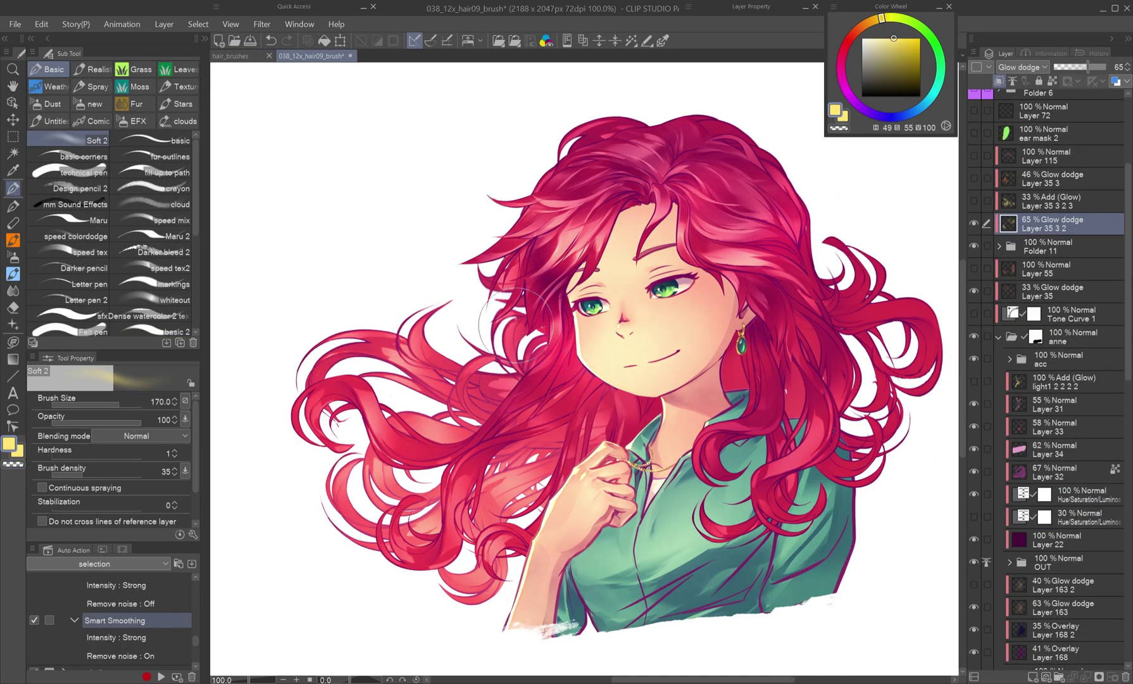
pyautogui.moveTo(516, 326); pyautogui.dragTo(433, 361)
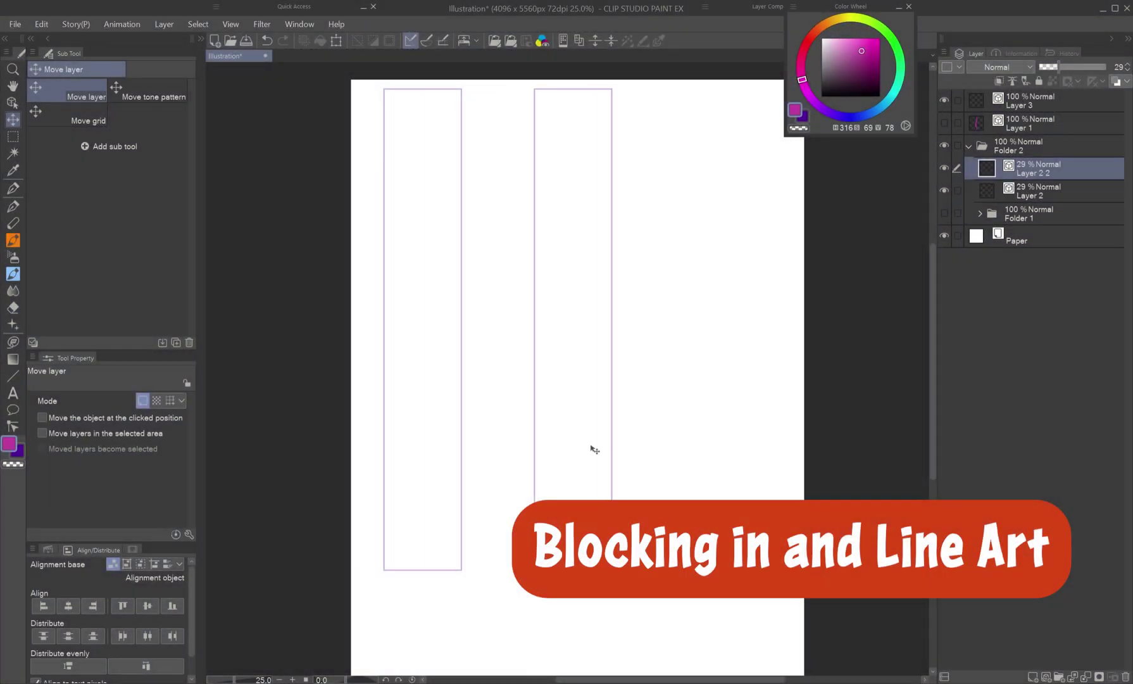
# - Duplicate the guide rectangle and align the three rectangles, evenly spaced
pyautogui.moveTo(595, 449); pyautogui.dragTo(571, 451)
pyautogui.hotkey('ctrl', 'c')
pyautogui.hotkey('ctrl', 'v')
pyautogui.moveTo(571, 451); pyautogui.dragTo(728, 462)
pyautogui.keyDown('shift'); pyautogui.click(1039, 214); pyautogui.keyUp('shift')
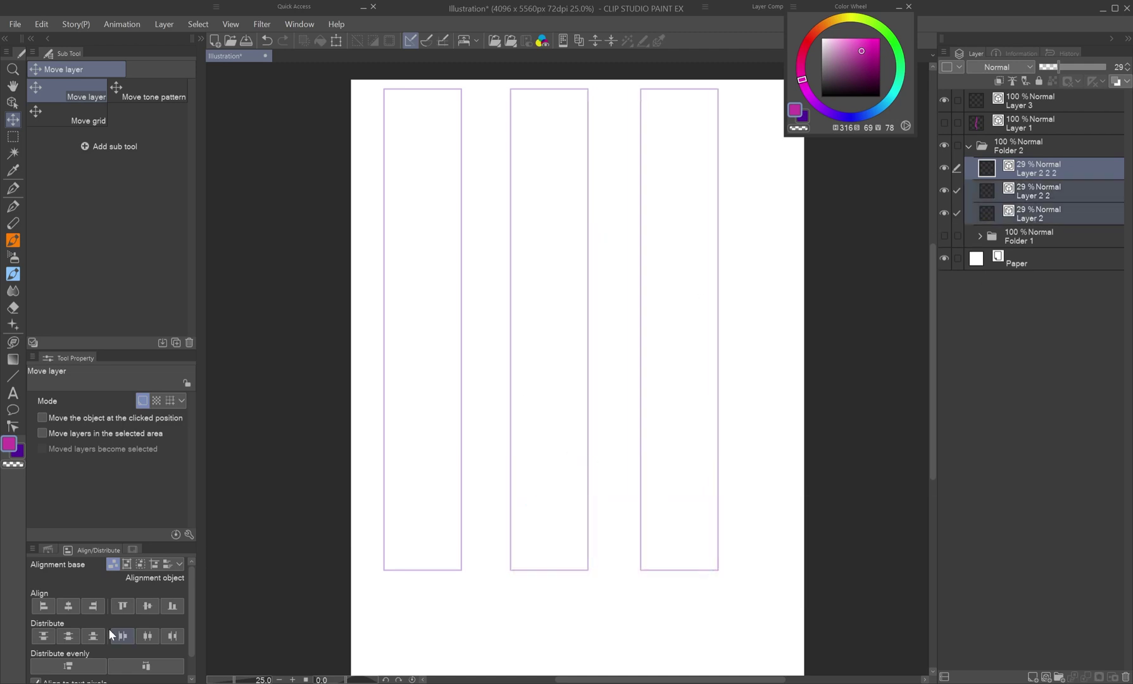
pyautogui.click(139, 662)
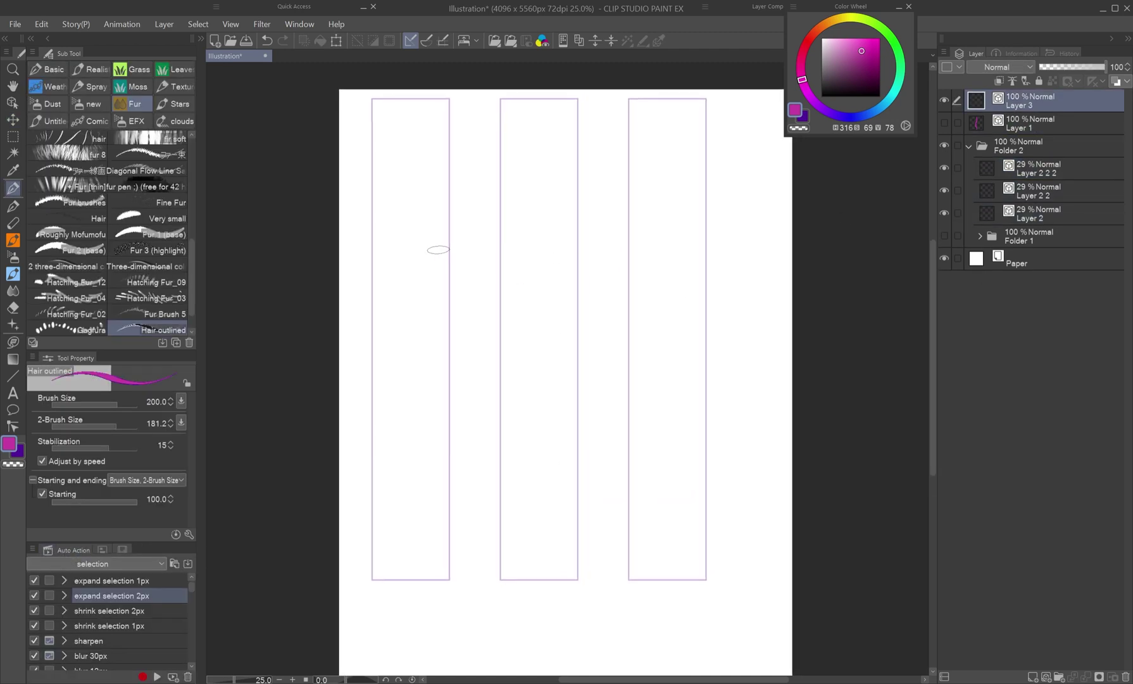
# - Draw first magenta strands down the left, middle and right rectangles, undoing failed strokes
pyautogui.moveTo(424, 105)
pyautogui.mouseDown()
pyautogui.moveTo(422, 525)
pyautogui.moveTo(401, 562)
pyautogui.mouseUp()
pyautogui.moveTo(538, 107)
pyautogui.mouseDown()
pyautogui.moveTo(539, 457)
pyautogui.moveTo(526, 132)
pyautogui.moveTo(554, 578)
pyautogui.mouseUp()
pyautogui.hotkey('ctrl', 'z')
pyautogui.press('y')
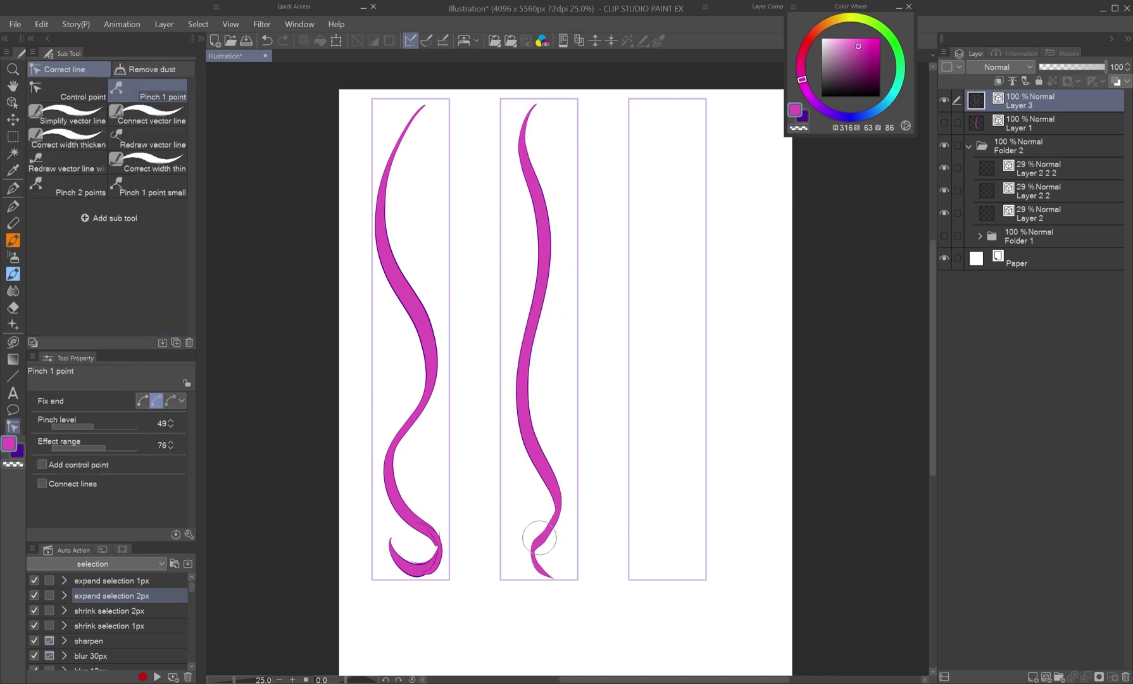
pyautogui.press('p')
pyautogui.moveTo(688, 111)
pyautogui.mouseDown()
pyautogui.moveTo(670, 357)
pyautogui.moveTo(699, 540)
pyautogui.mouseUp()
pyautogui.hotkey('ctrl', 'z')
pyautogui.press('y')
pyautogui.press('p')
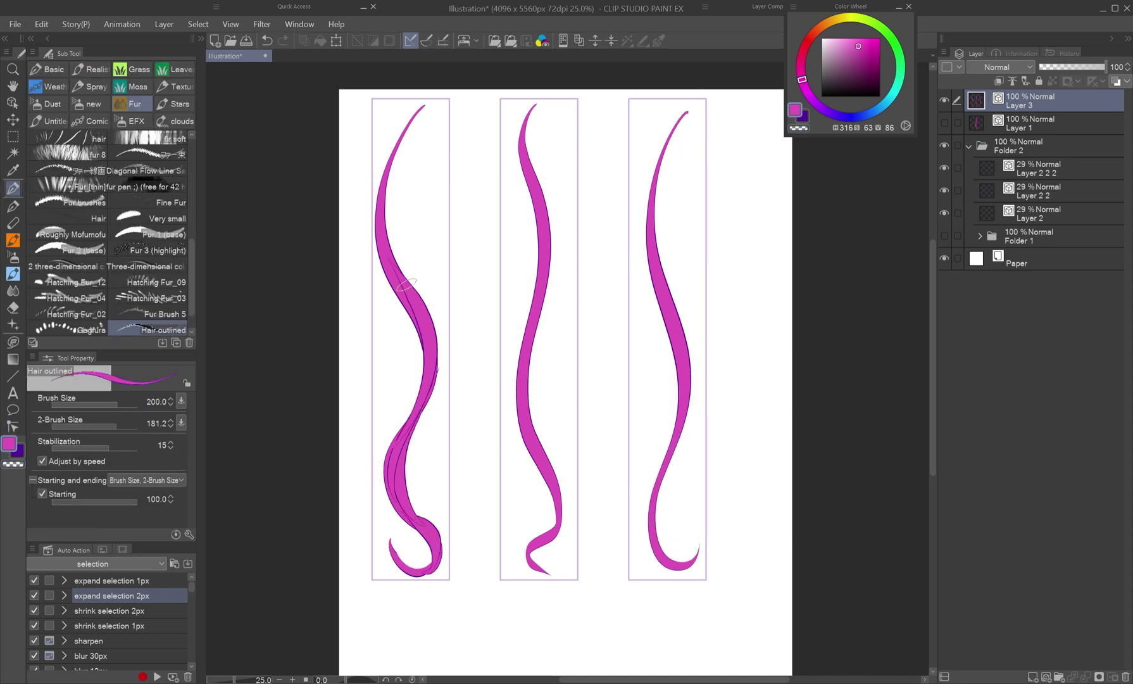
# - Add more strands to the left bundle, pinch its bottom curl, and extend the middle strand
pyautogui.moveTo(428, 102); pyautogui.dragTo(437, 535)
pyautogui.press('y')
pyautogui.press('p')
pyautogui.moveTo(444, 152); pyautogui.dragTo(408, 430)
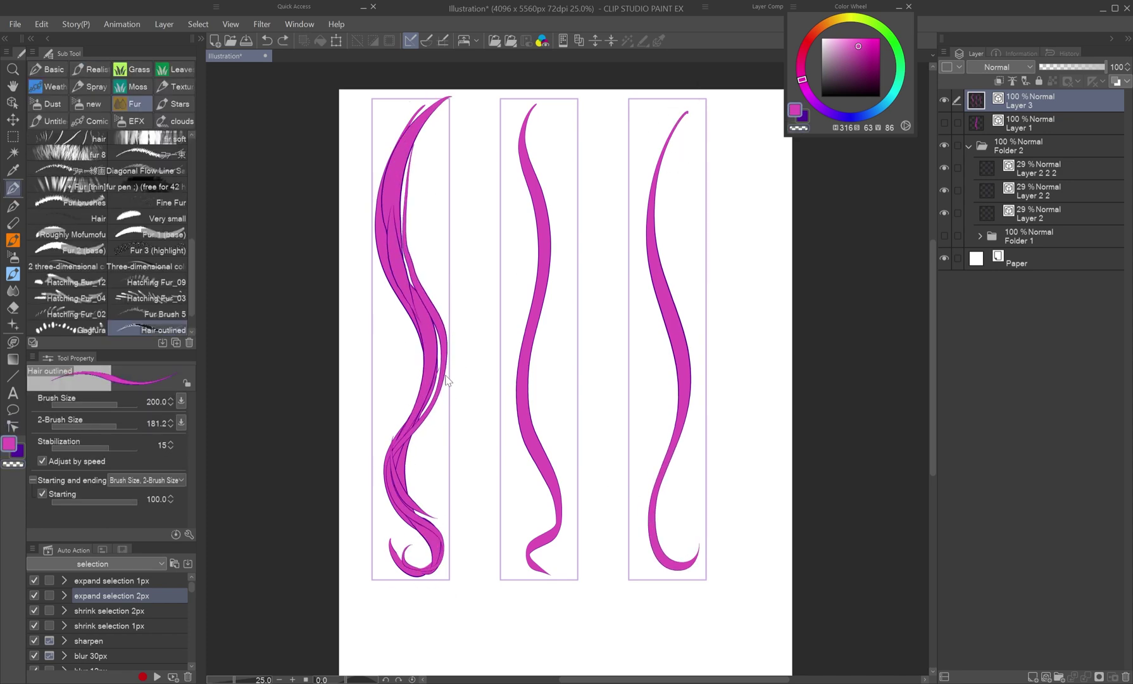
pyautogui.hotkey('ctrl', 'z')
pyautogui.press('y')
pyautogui.press('p')
pyautogui.moveTo(446, 526); pyautogui.dragTo(421, 532)
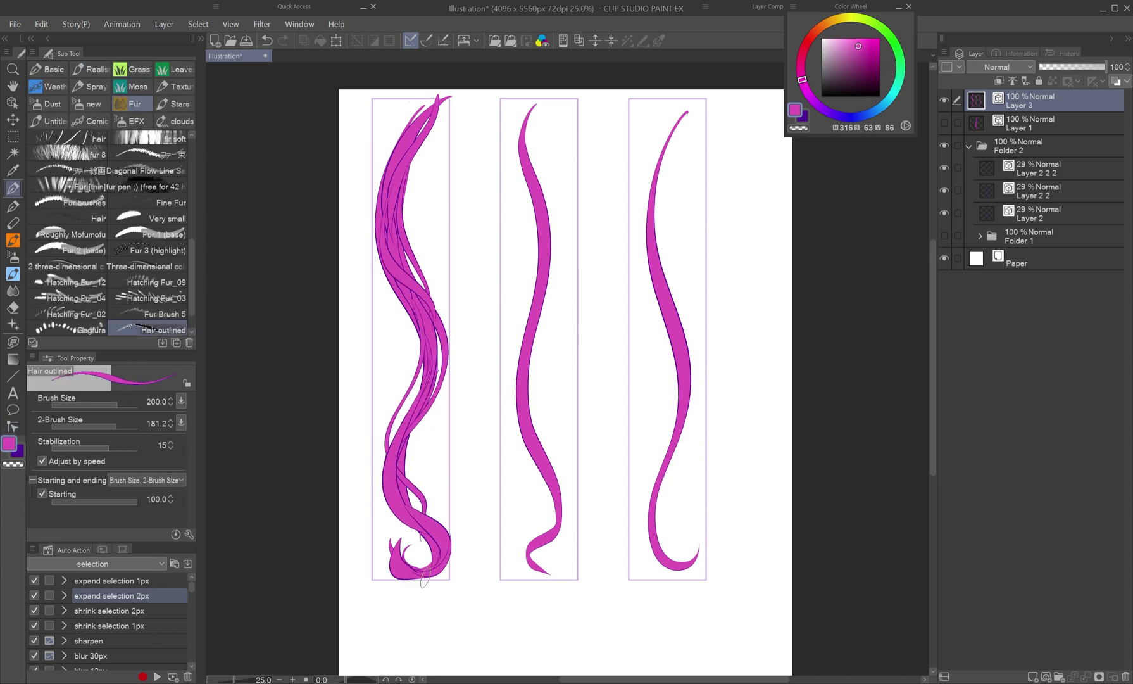
pyautogui.moveTo(551, 215)
pyautogui.mouseDown()
pyautogui.moveTo(533, 279)
pyautogui.moveTo(555, 539)
pyautogui.mouseUp()
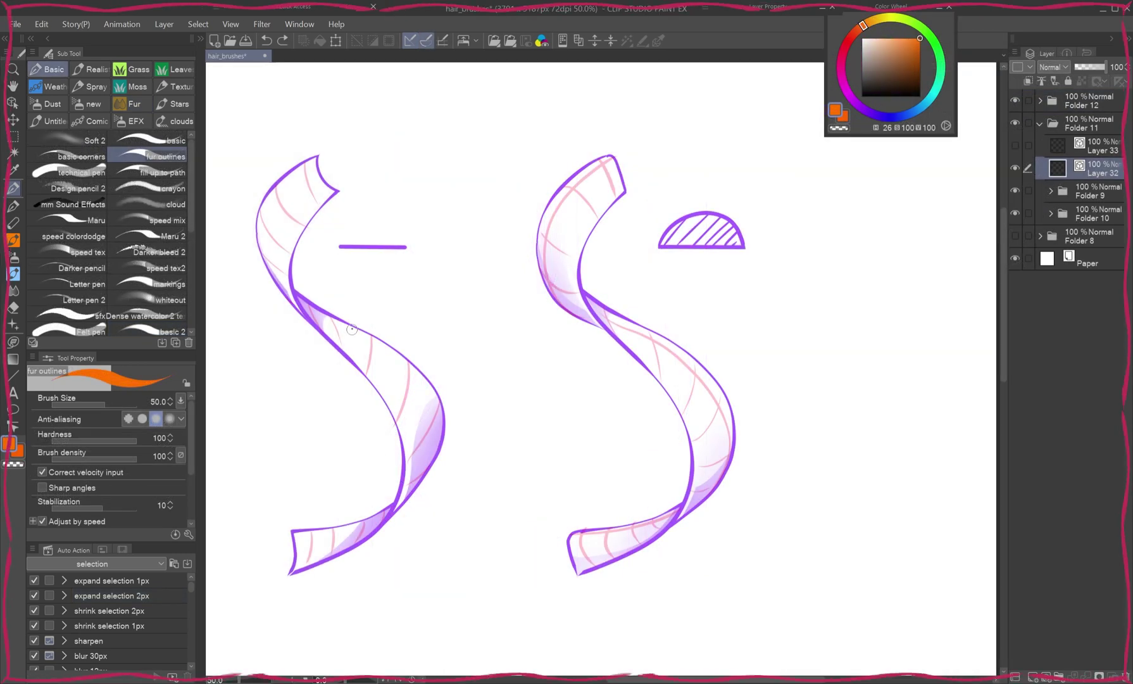
# - Add strokes across the left and right bundles and a tapered middle strand, then flip to check
pyautogui.moveTo(353, 325); pyautogui.dragTo(360, 372)
pyautogui.moveTo(334, 246); pyautogui.dragTo(415, 248)
pyautogui.moveTo(654, 330)
pyautogui.mouseDown()
pyautogui.moveTo(664, 397)
pyautogui.moveTo(655, 331)
pyautogui.mouseUp()
pyautogui.moveTo(686, 236)
pyautogui.mouseDown()
pyautogui.moveTo(742, 247)
pyautogui.moveTo(661, 248)
pyautogui.moveTo(699, 215)
pyautogui.mouseUp()
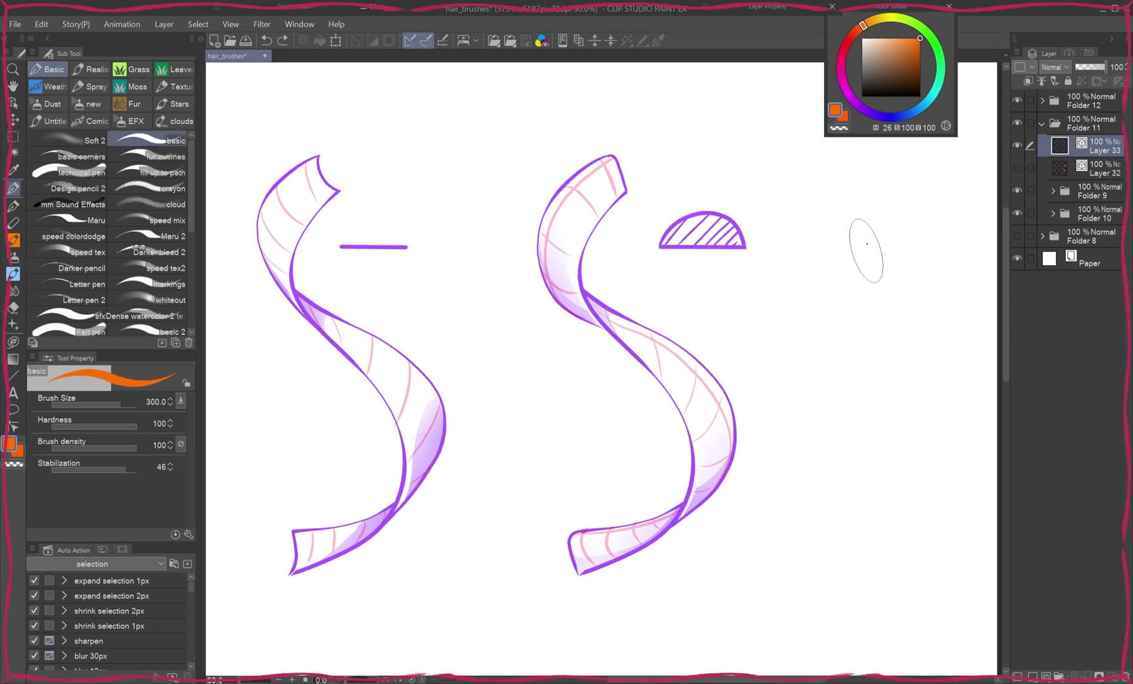
pyautogui.moveTo(894, 190)
pyautogui.mouseDown()
pyautogui.moveTo(877, 482)
pyautogui.moveTo(769, 586)
pyautogui.mouseUp()
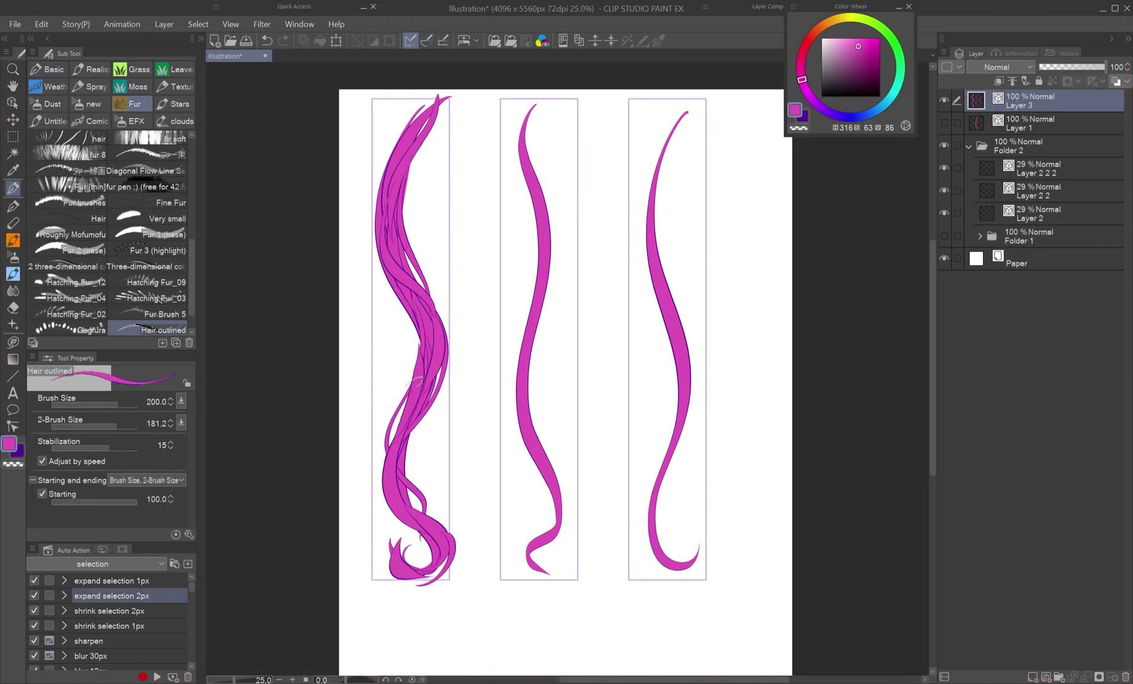
pyautogui.moveTo(535, 103); pyautogui.dragTo(534, 467)
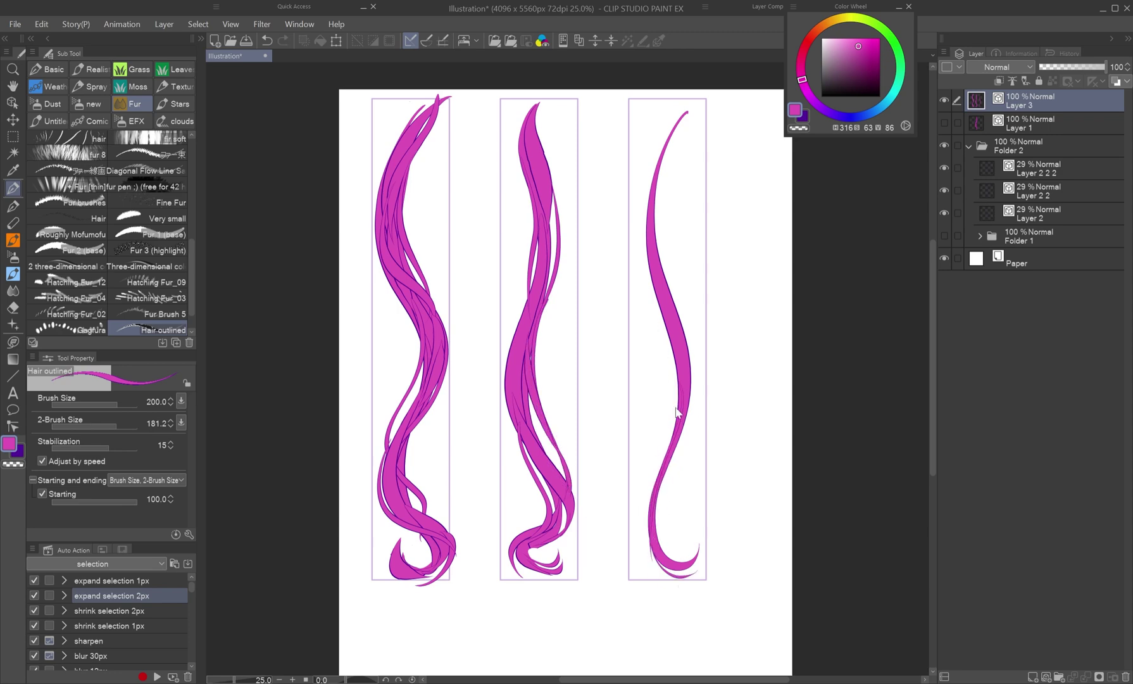
pyautogui.hotkey('ctrl', 'h')
pyautogui.press('y')
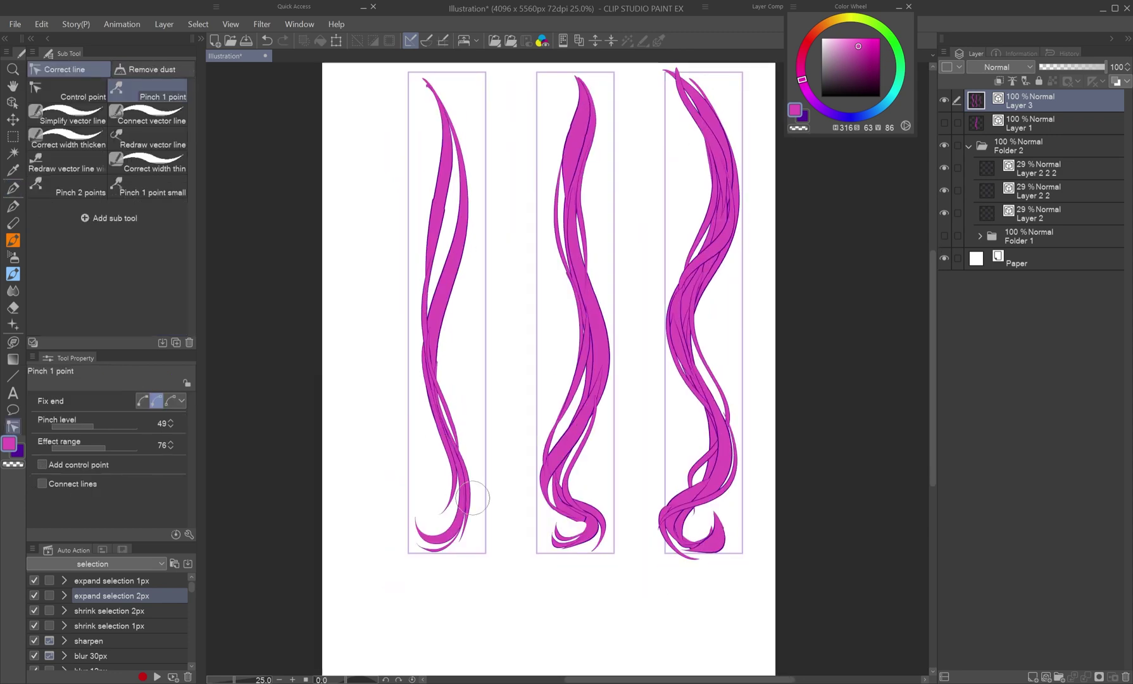
pyautogui.press('p')
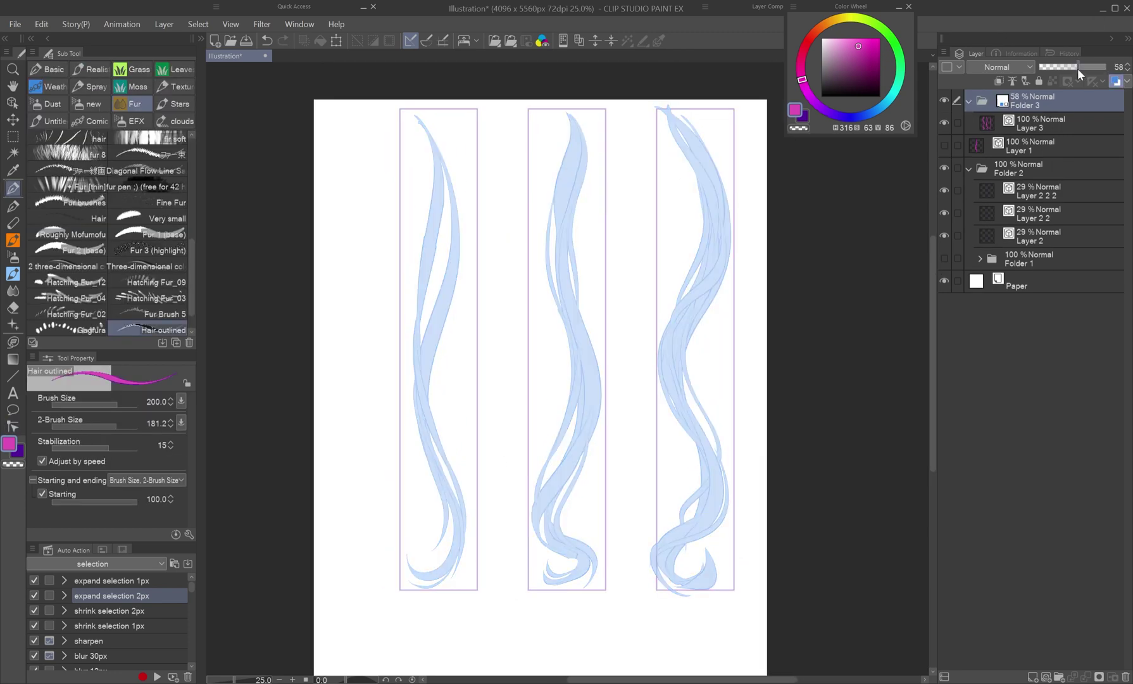
# - Select Layer 4 and trace the strand line art, pinching the stroke ends
pyautogui.click(1065, 124)
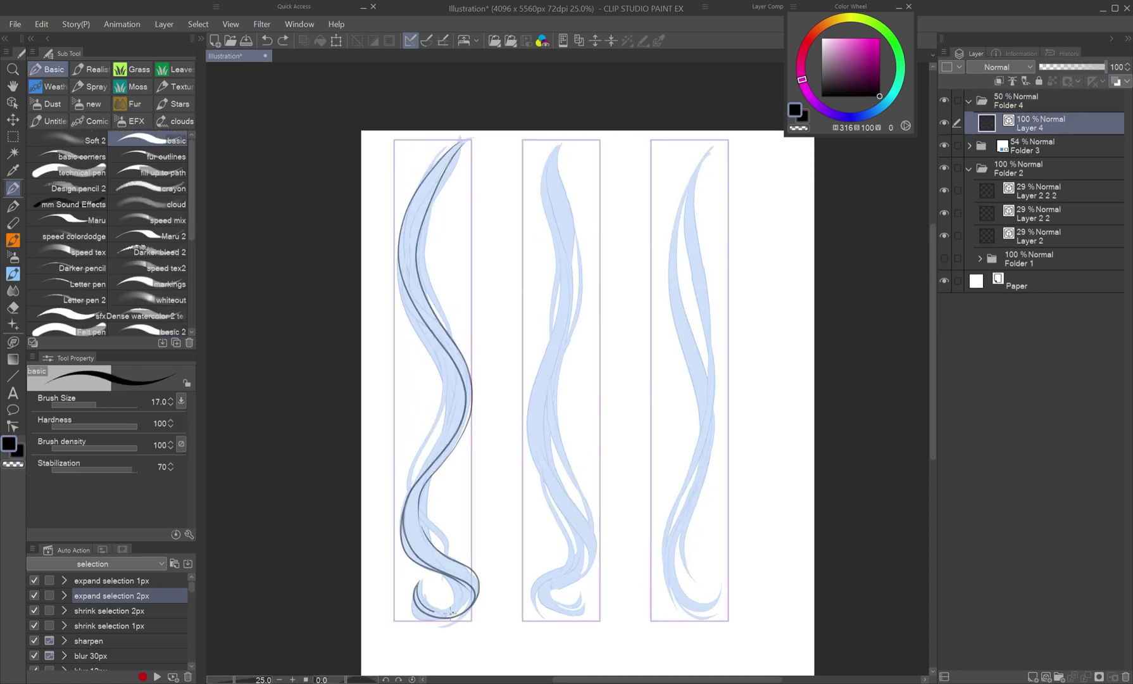
pyautogui.press('y')
pyautogui.press('p')
pyautogui.press('y')
pyautogui.press('p')
pyautogui.press('y')
pyautogui.scroll(2, 437, 367)
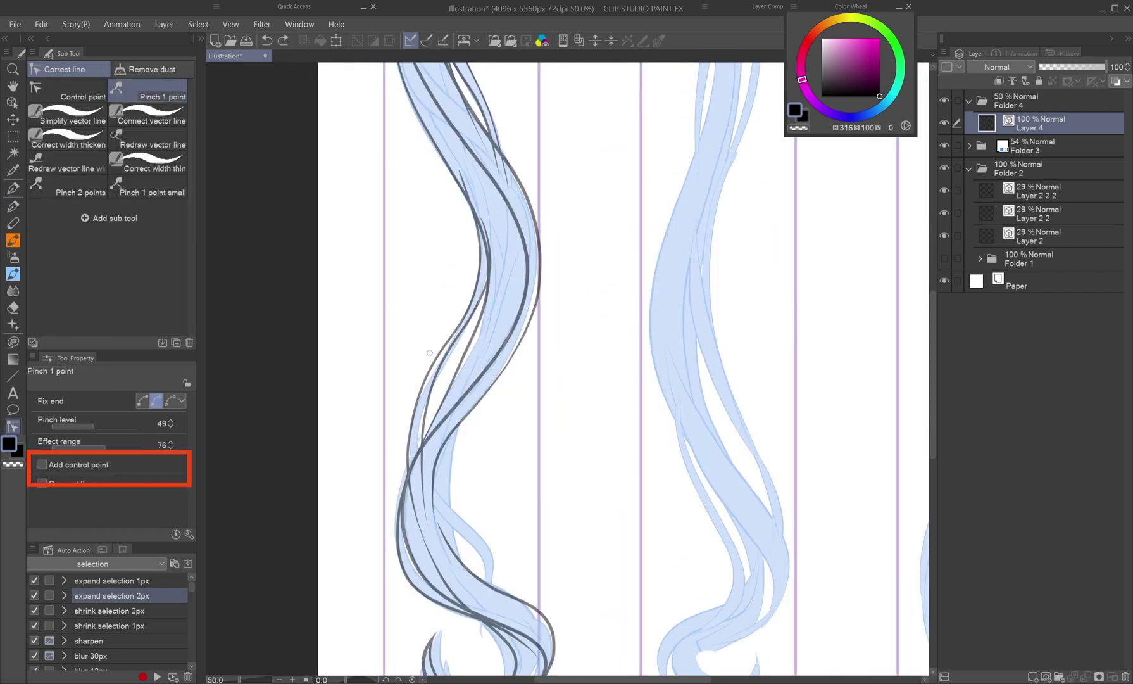
# - Clean up lines with the vector eraser and thicken a line near the strand's curl
pyautogui.press('e')
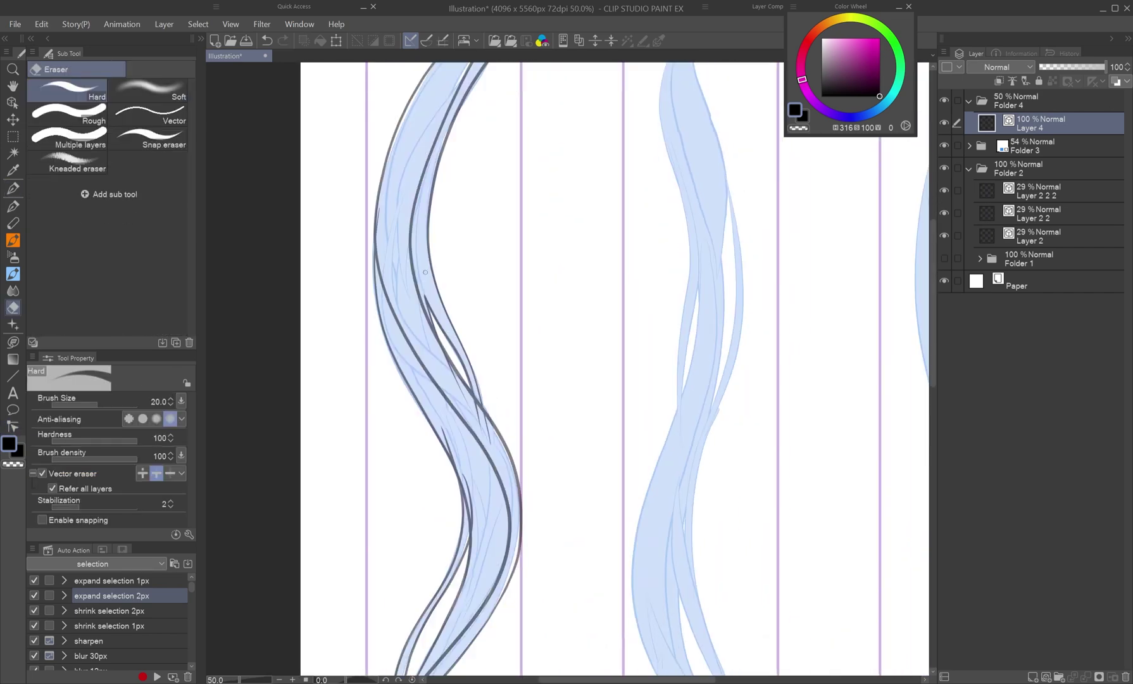
pyautogui.press('y')
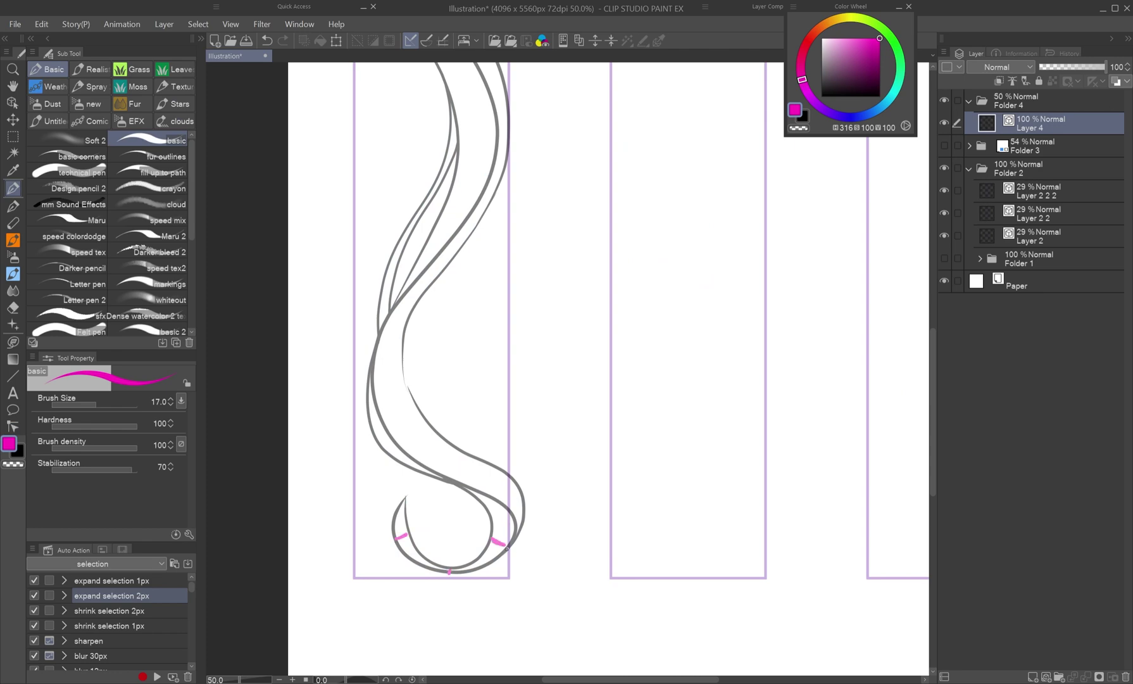
pyautogui.moveTo(451, 143); pyautogui.dragTo(476, 264)
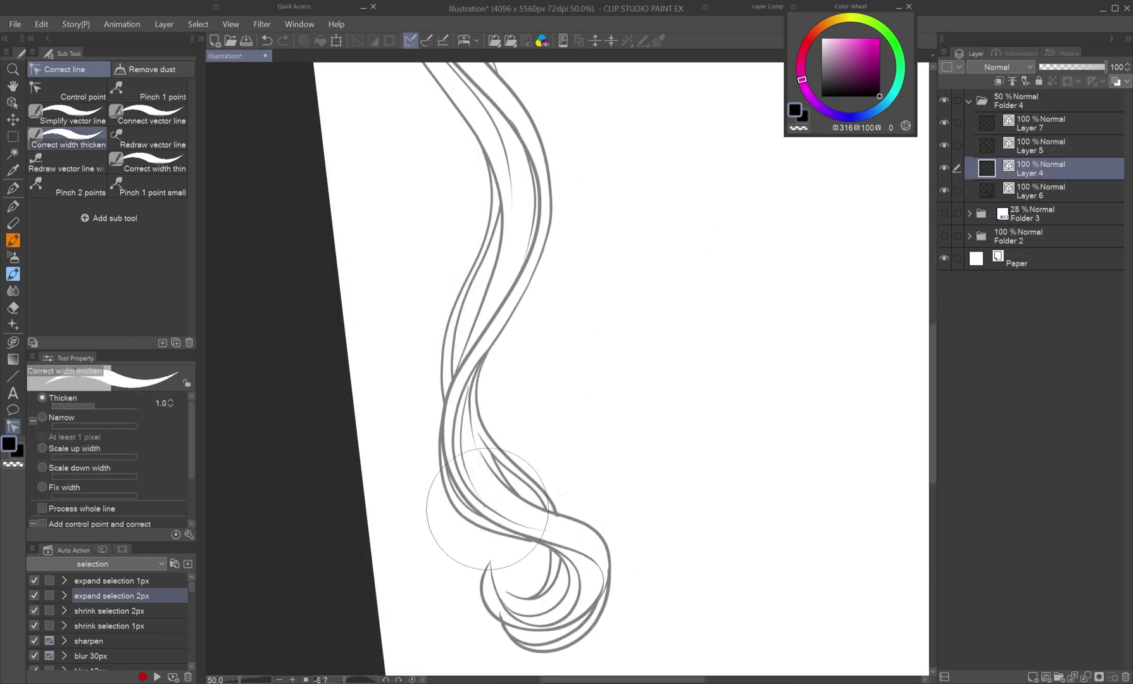
pyautogui.moveTo(405, 452); pyautogui.dragTo(425, 493)
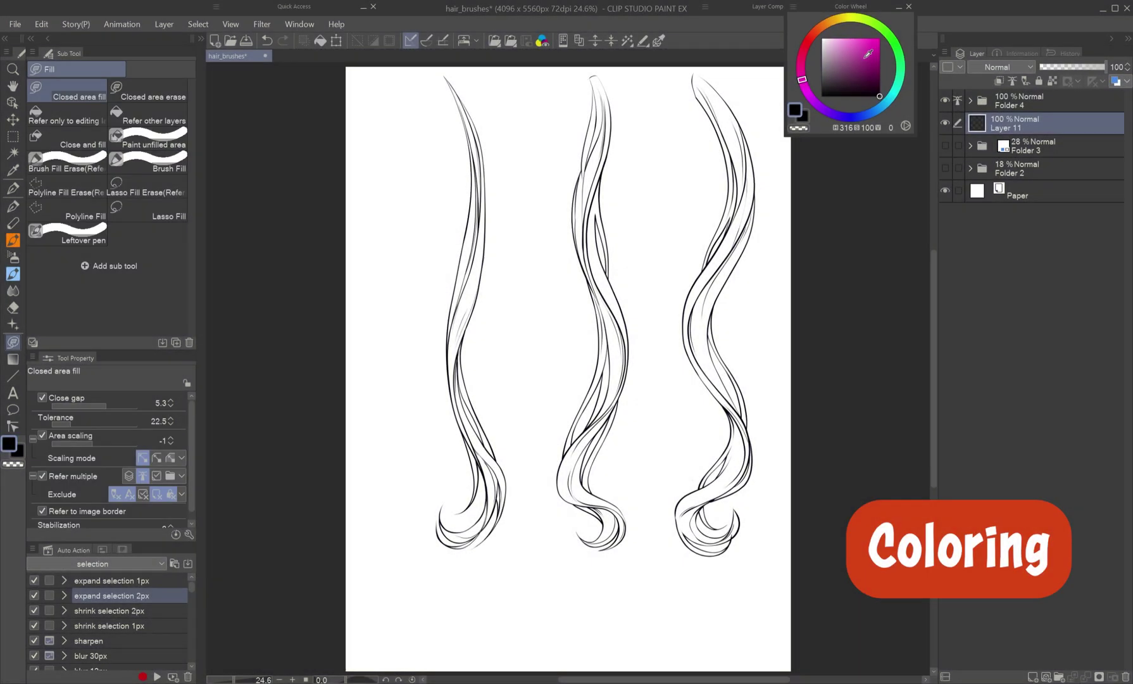
# - Fill the enclosed strand areas with magenta using Closed area fill
pyautogui.click(868, 54)
pyautogui.moveTo(823, 209); pyautogui.dragTo(817, 159)
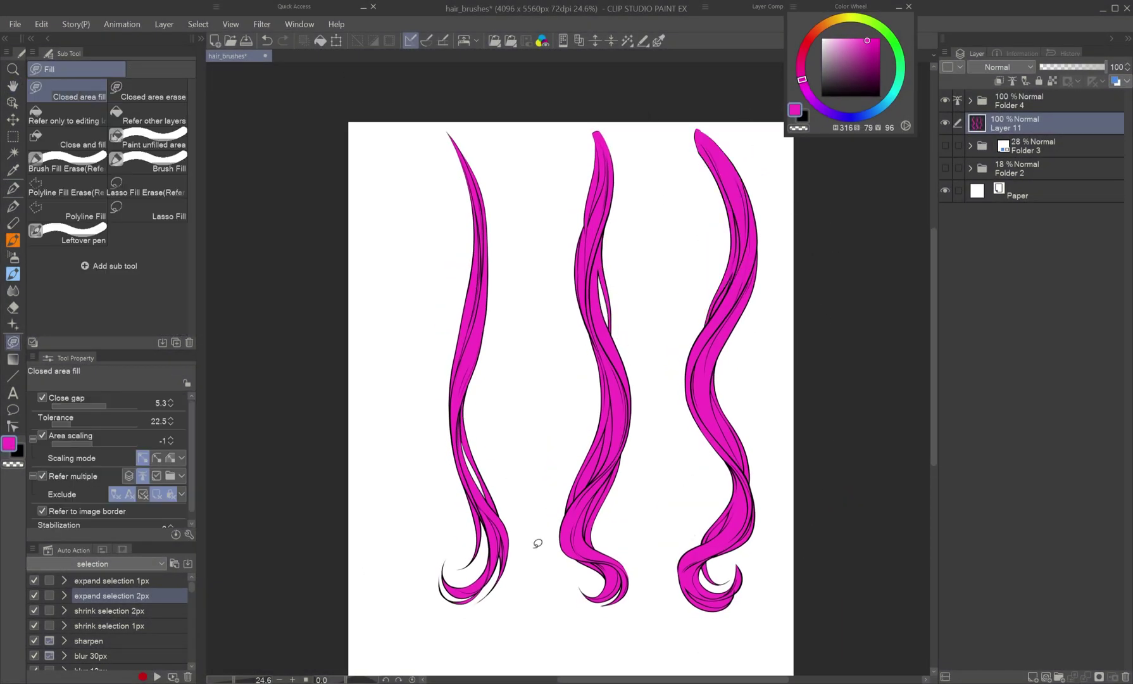
pyautogui.scroll(2, 738, 415)
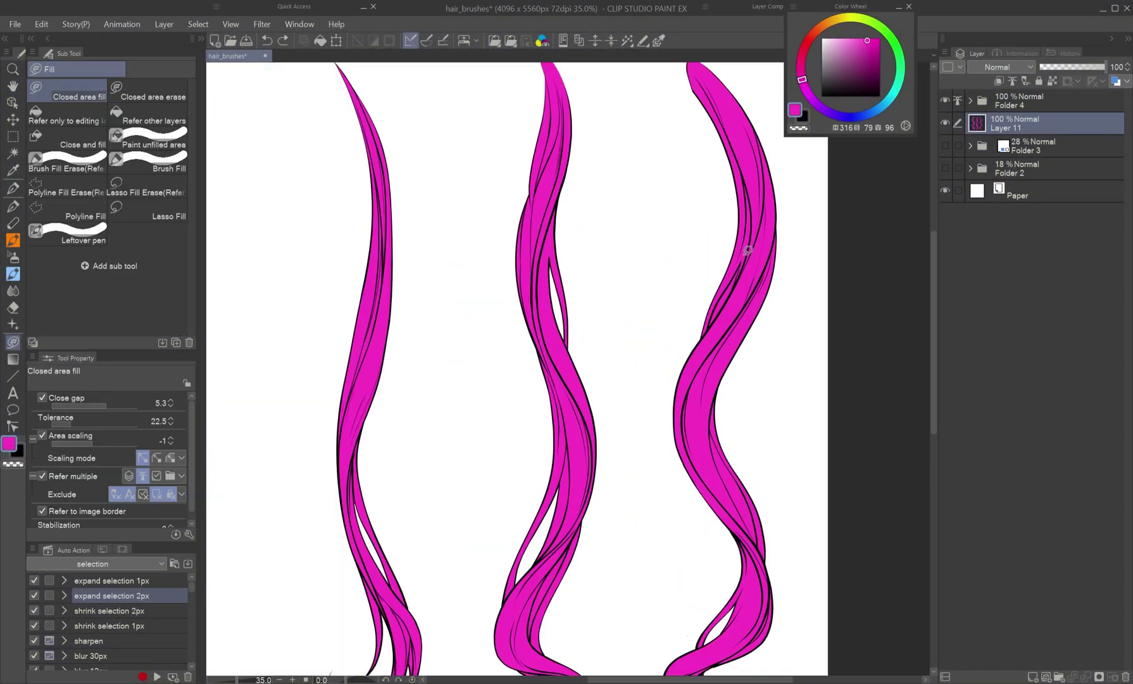
pyautogui.hotkey('ctrl', 'z')
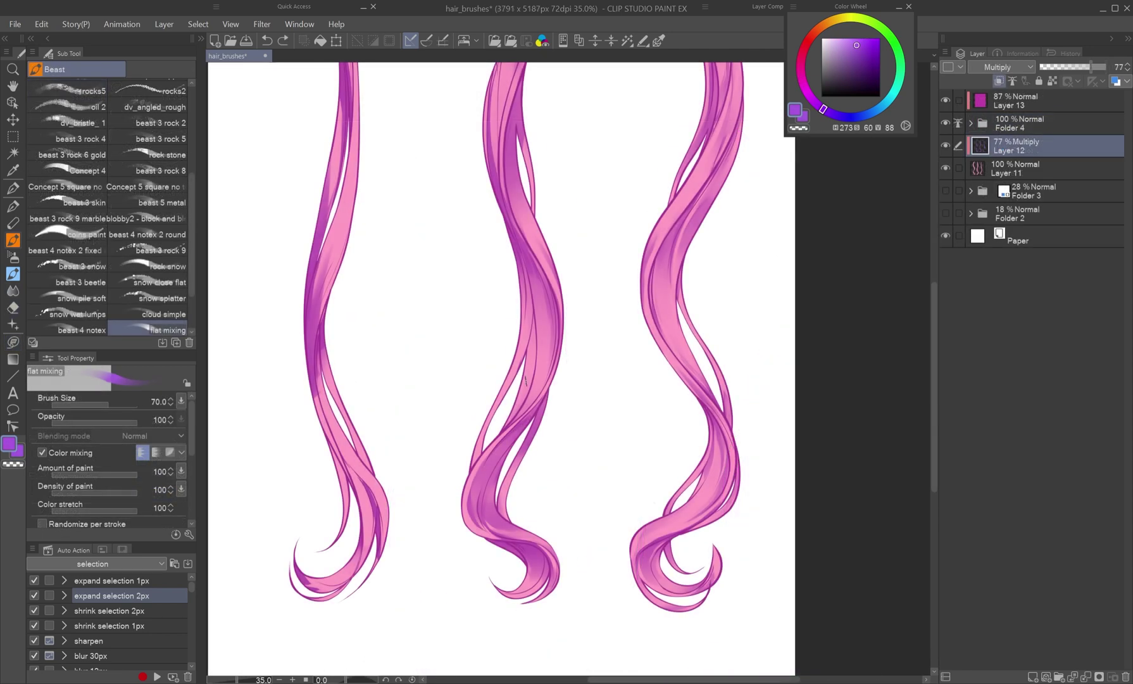
pyautogui.hotkey('ctrl', 'y')
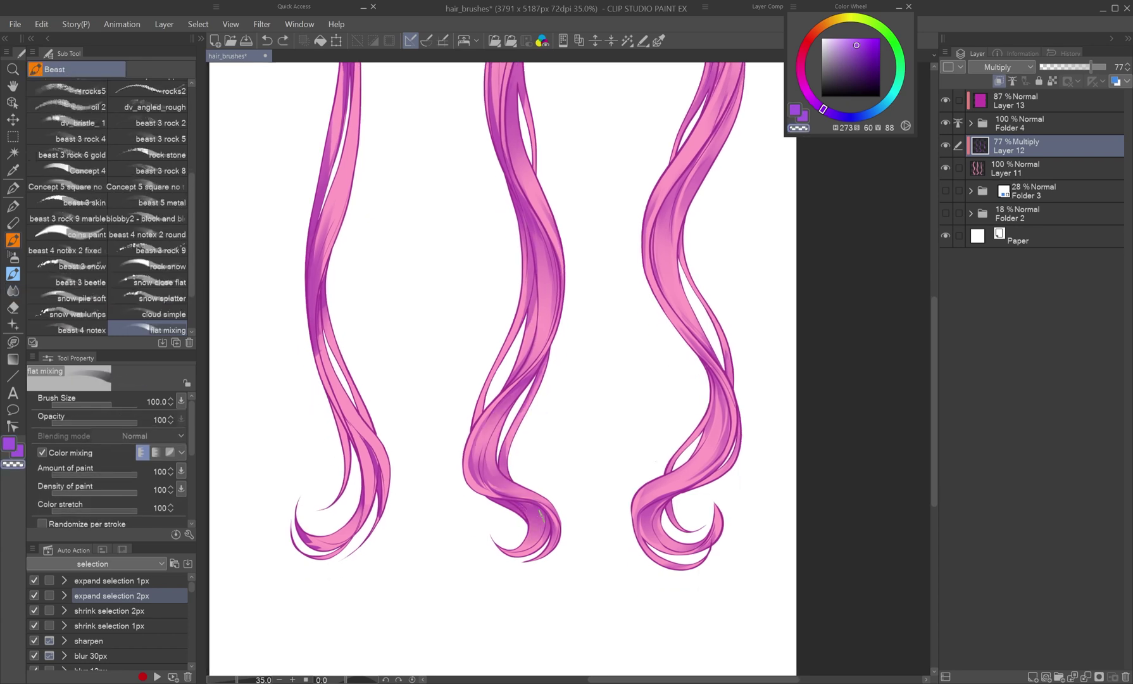
# - Rotate the canvas along the strands and desaturate the pink hair to grey with Hue/Saturation
pyautogui.hscroll(-3, 522, 552)
pyautogui.moveTo(650, 502); pyautogui.dragTo(701, 362)
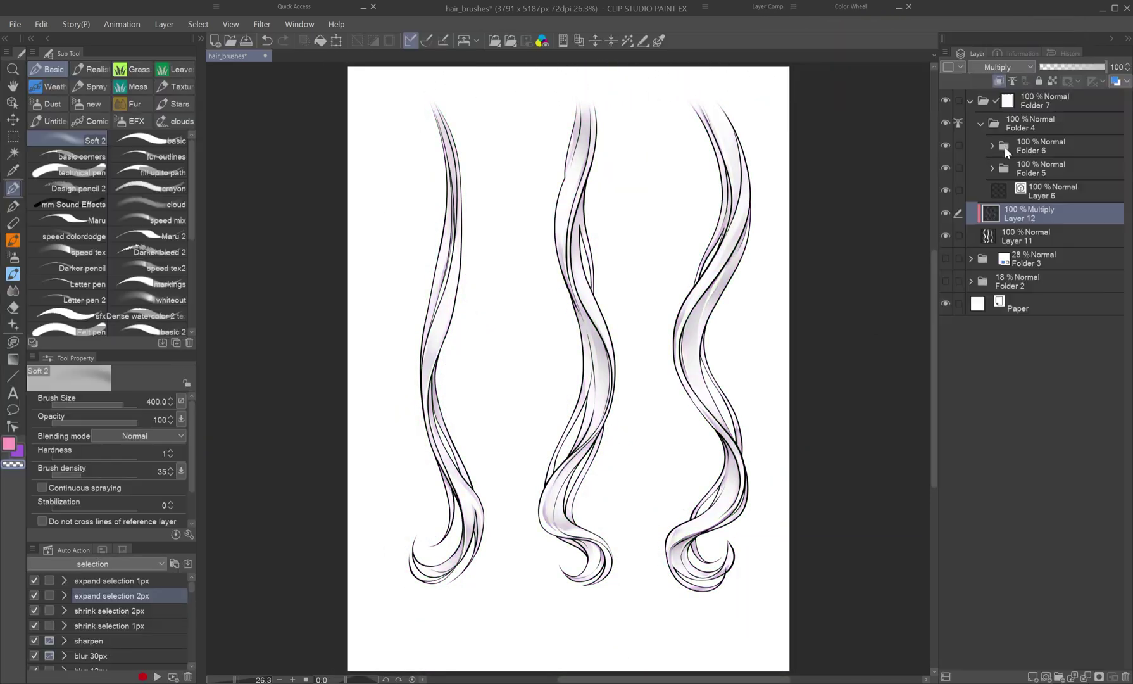
pyautogui.hotkey('ctrl', 'u')
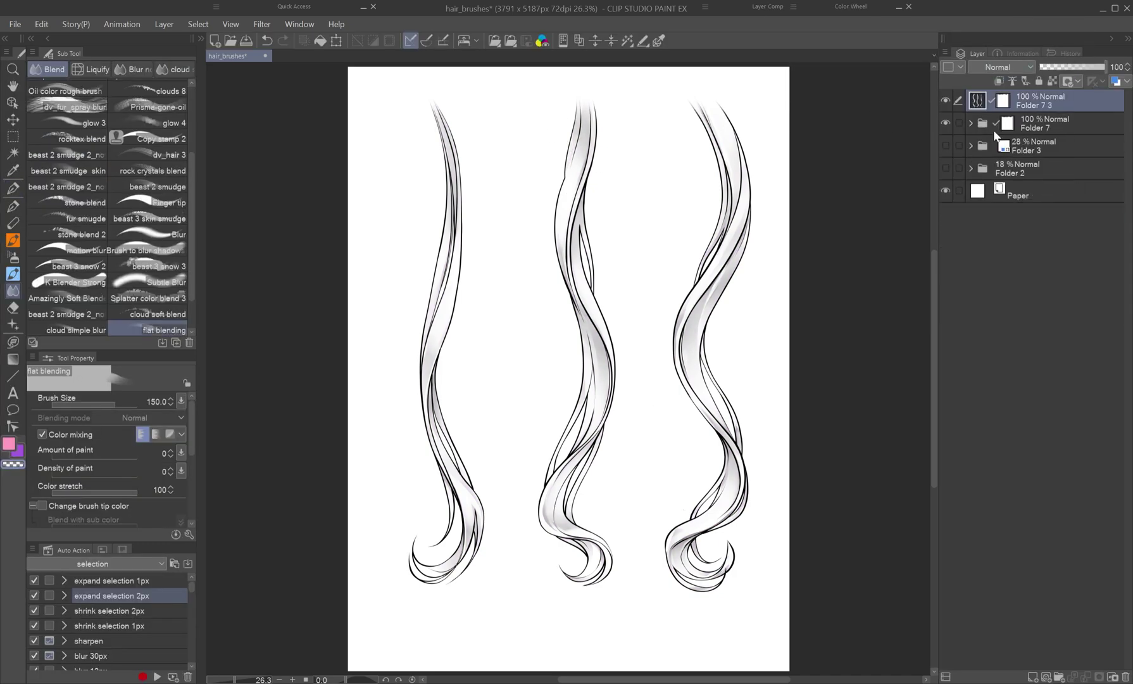
# - Make a merged copy of the hair folder and convert the resulting layer
pyautogui.rightClick(1013, 101)
pyautogui.click(946, 123)
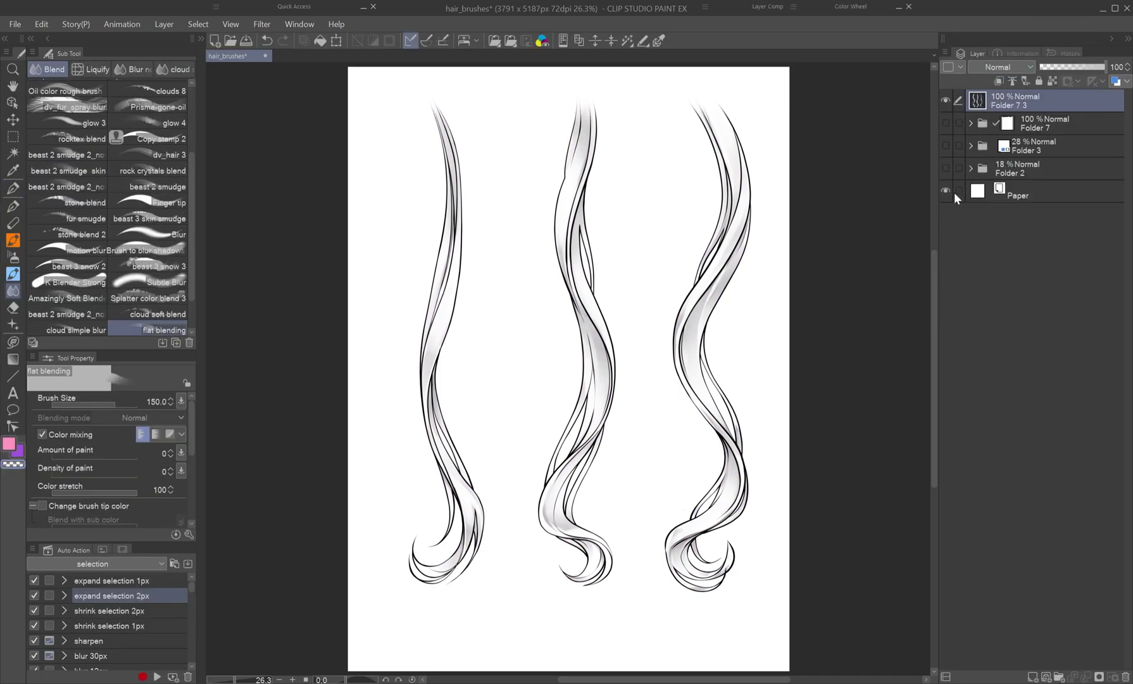
pyautogui.rightClick(981, 100)
pyautogui.click(1025, 166)
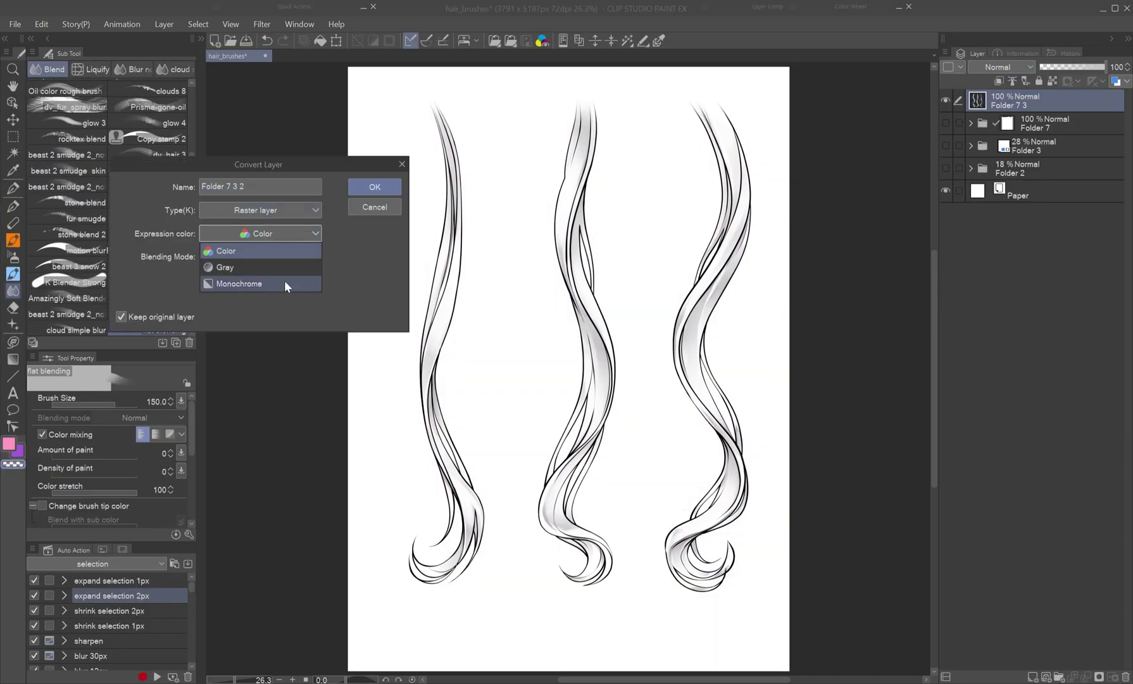
pyautogui.click(374, 187)
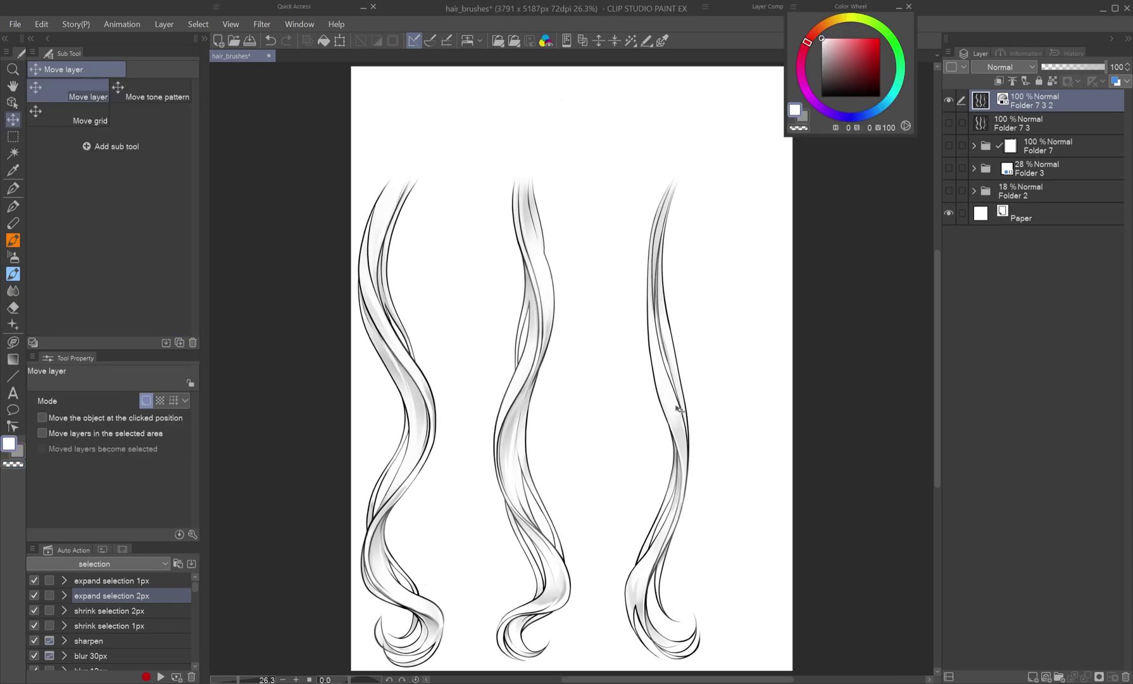
# - Select the left strand and register it as image material 'hair001' in the Image folder
pyautogui.press('m')
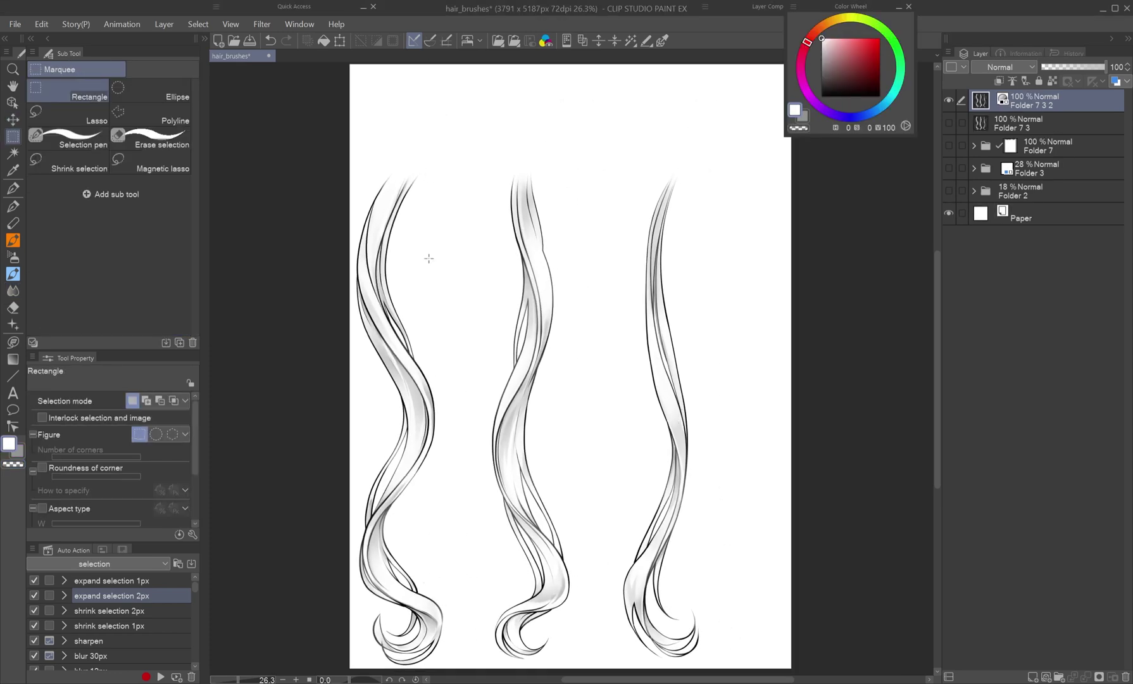
pyautogui.moveTo(346, 64); pyautogui.dragTo(445, 645)
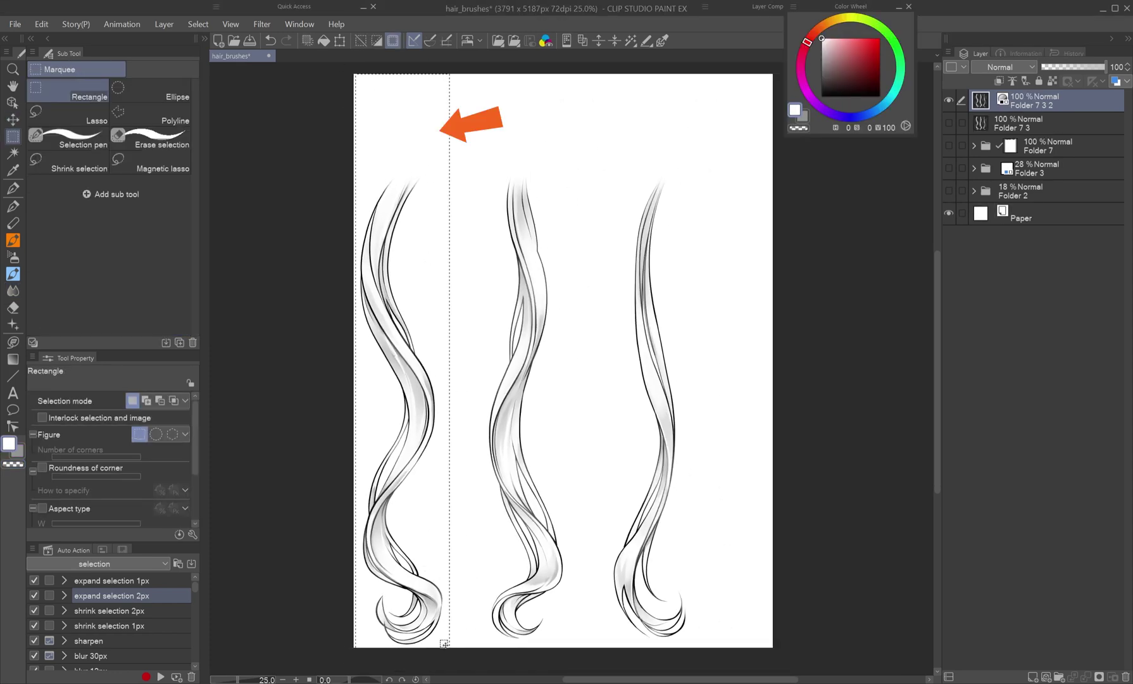
pyautogui.click(41, 24)
pyautogui.moveTo(213, 314)
pyautogui.click(273, 314)
pyautogui.write('hair001')
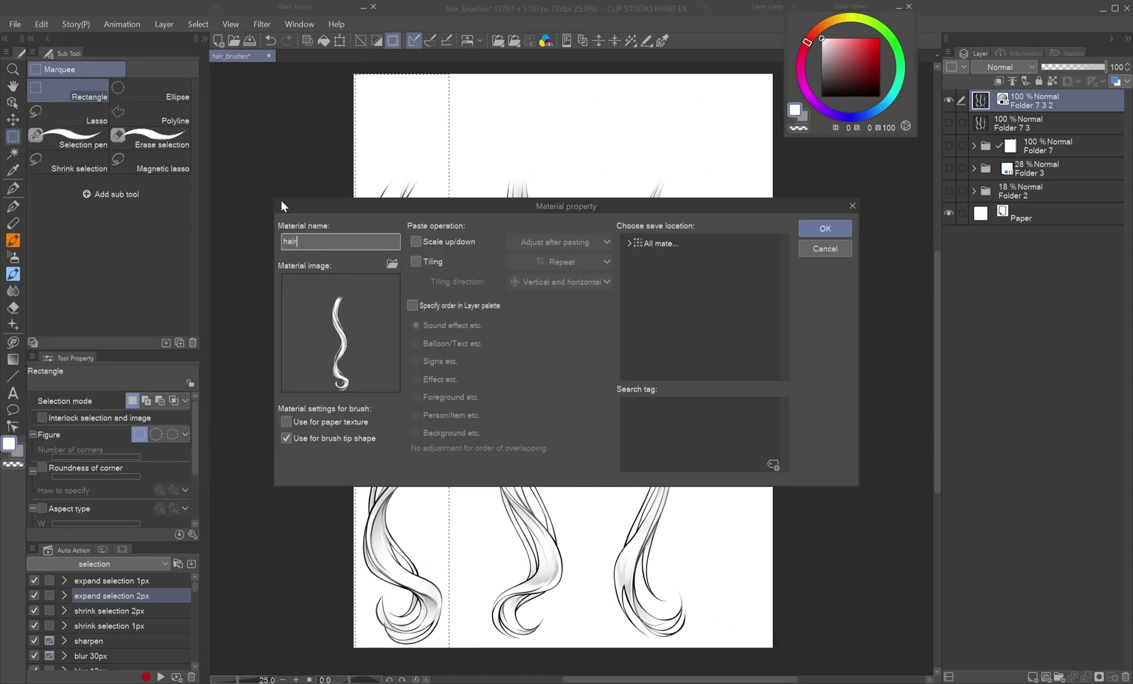
pyautogui.click(629, 243)
pyautogui.click(658, 293)
pyautogui.click(825, 228)
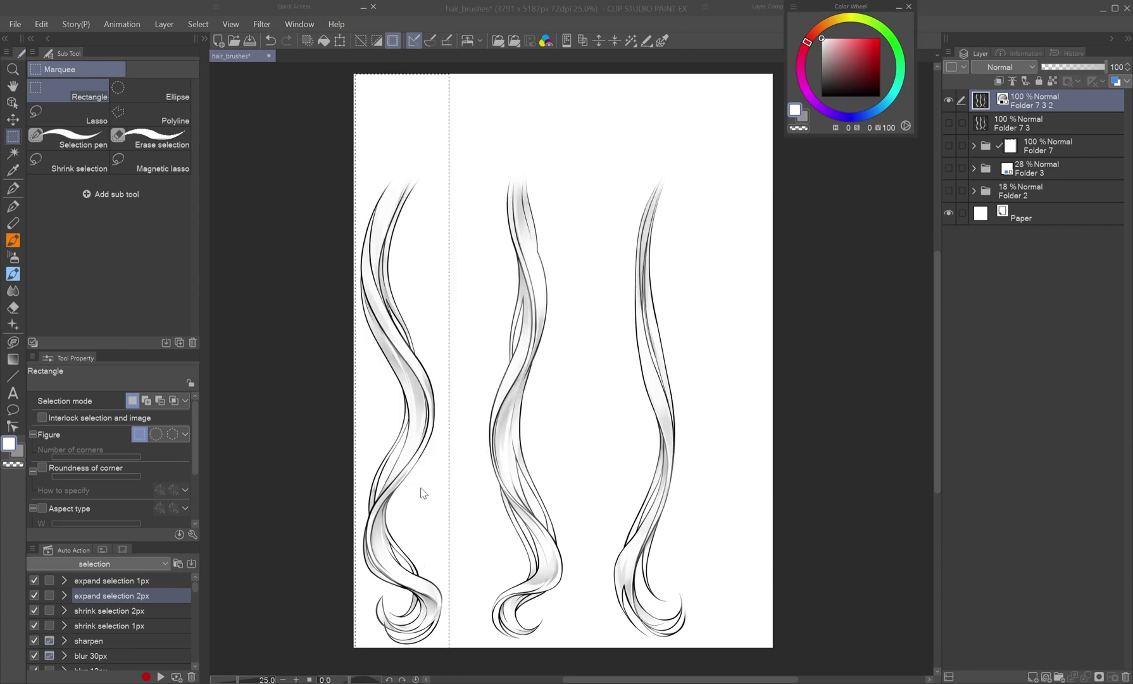
# - Register the middle and right strands as further image materials
pyautogui.moveTo(422, 492); pyautogui.dragTo(674, 516)
pyautogui.click(825, 227)
pyautogui.press('Return')
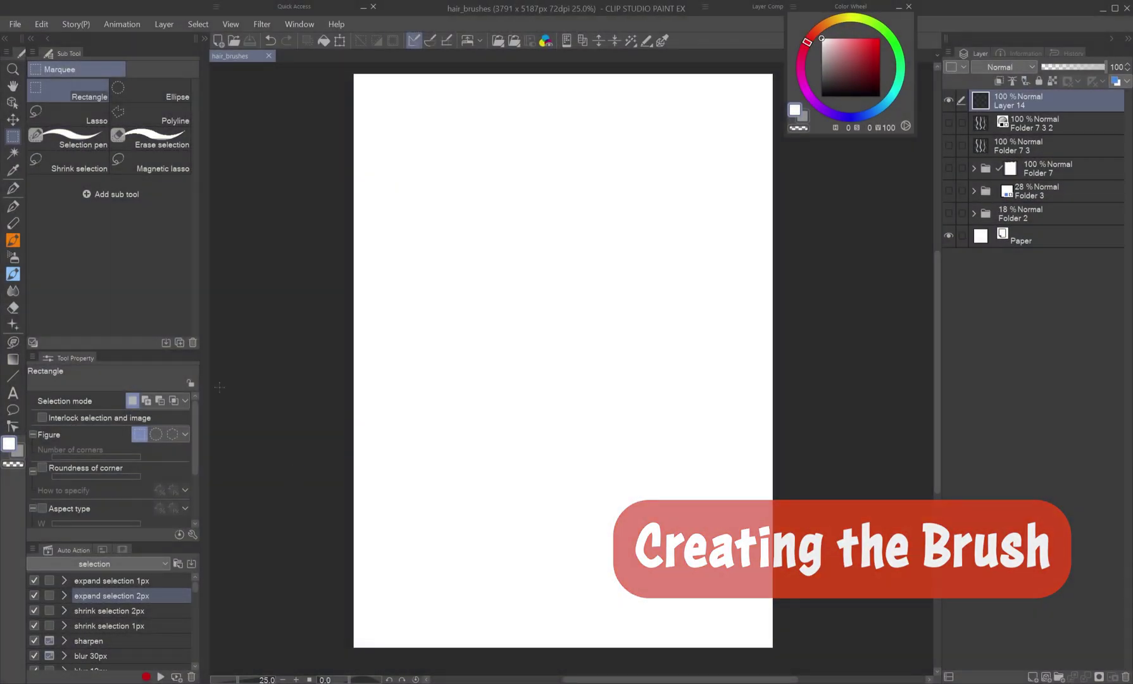
# - Duplicate Soft 2 as 'hair strands color' and set its brush tip to the strand-tip materials
pyautogui.press('b')
pyautogui.click(180, 343)
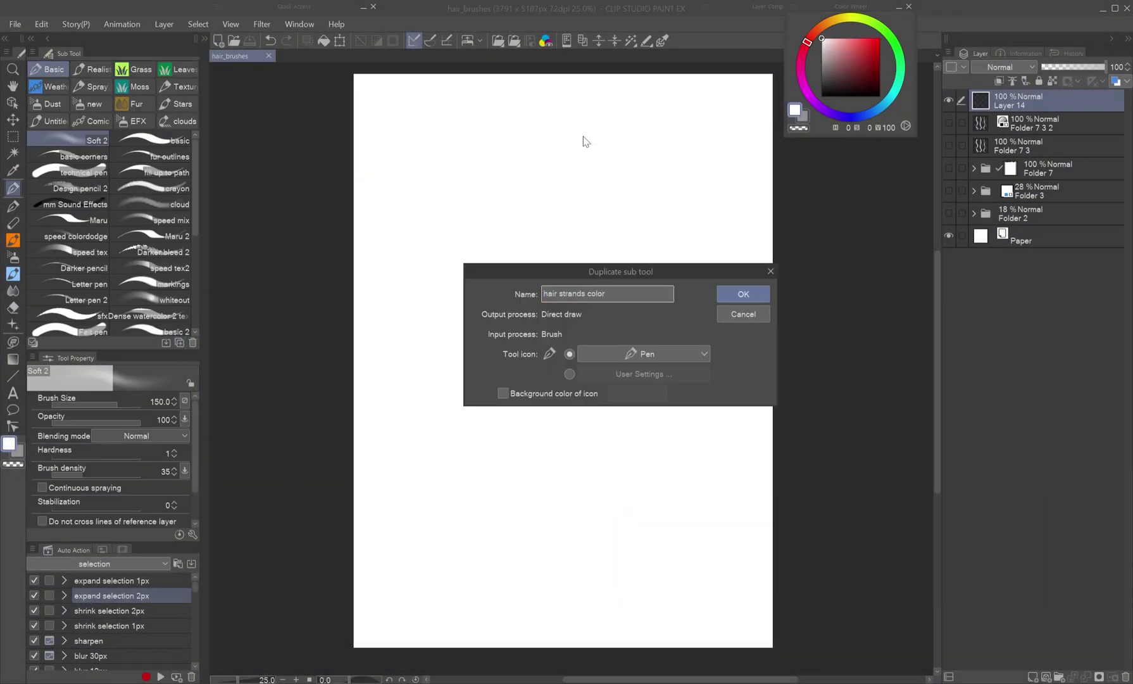
pyautogui.press('Return')
pyautogui.click(193, 534)
pyautogui.click(47, 436)
pyautogui.click(259, 400)
pyautogui.click(283, 449)
pyautogui.doubleClick(260, 53)
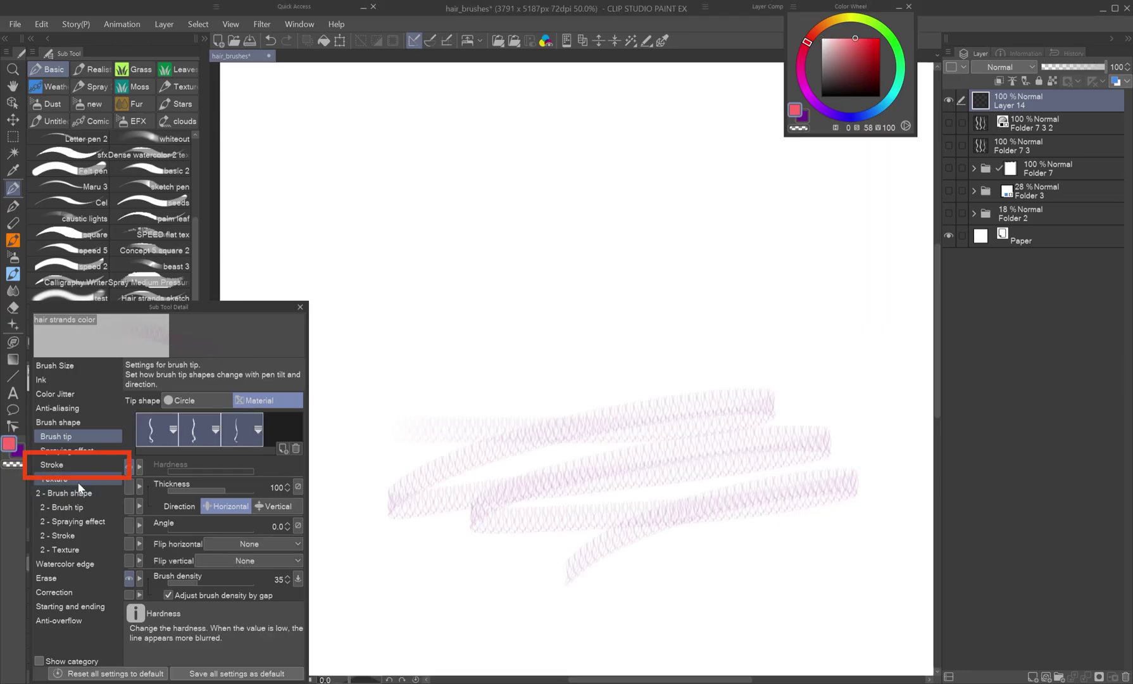
# - Enable Ribbon, change the repeat method, and set Flip horizontal to Random
pyautogui.click(51, 464)
pyautogui.click(175, 476)
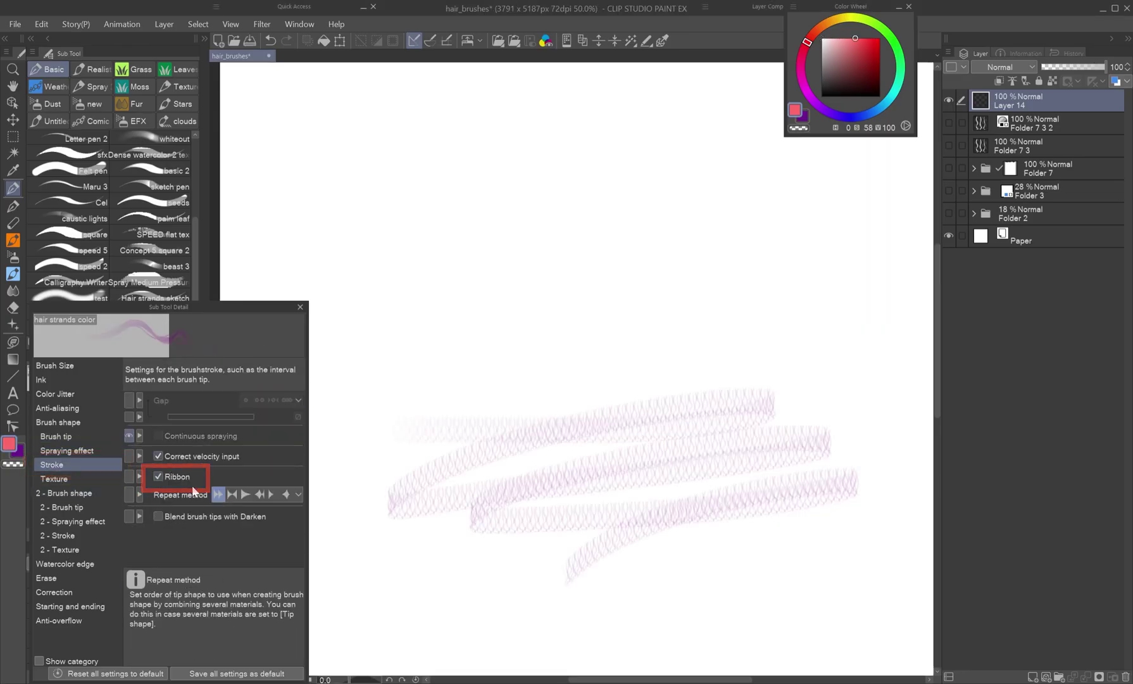
pyautogui.click(259, 493)
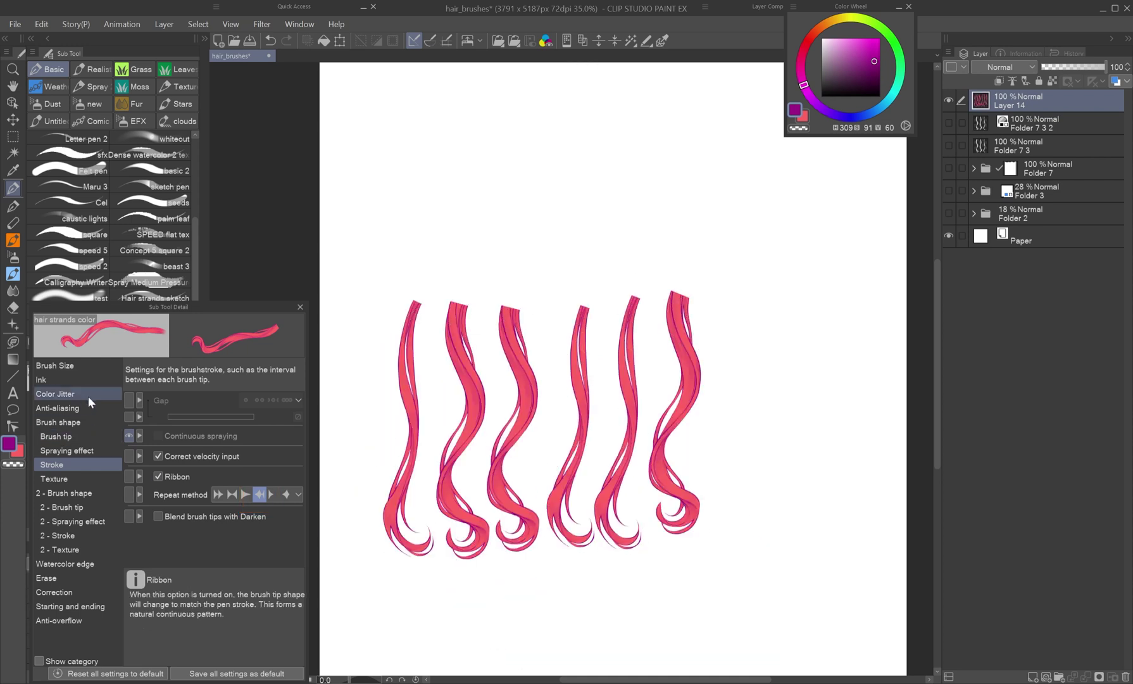
pyautogui.click(56, 436)
pyautogui.click(251, 543)
pyautogui.click(250, 586)
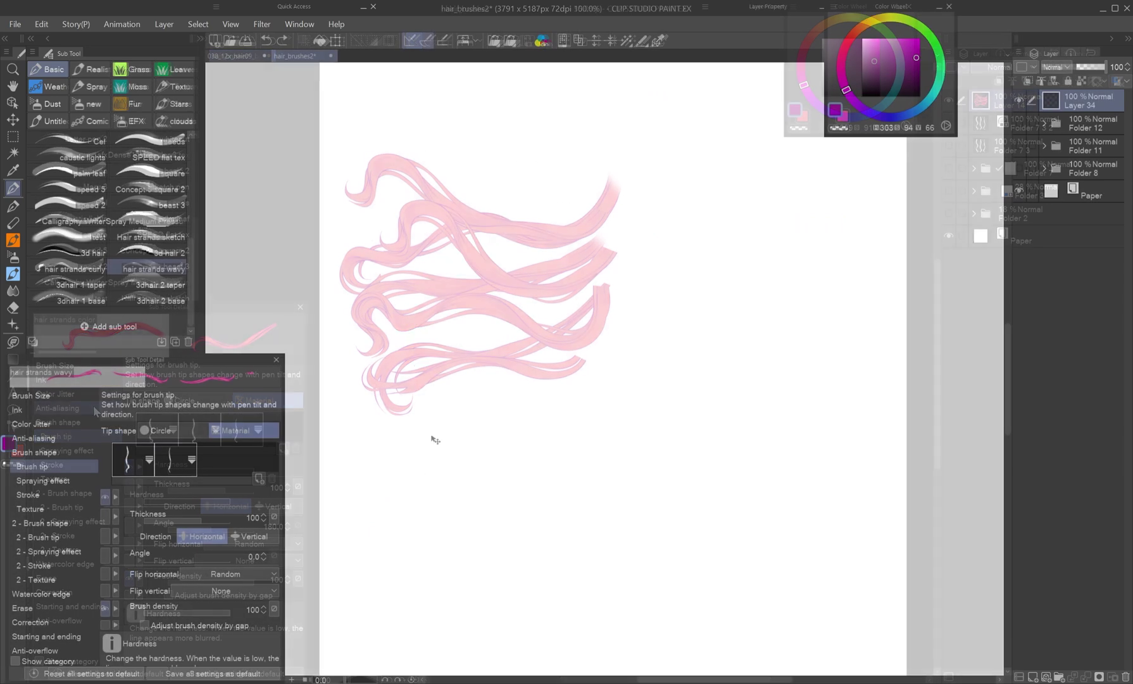
# - Paint test pink wavy strands, then clear the canvas with Delete
pyautogui.moveTo(393, 285); pyautogui.dragTo(409, 567)
pyautogui.moveTo(443, 335); pyautogui.dragTo(538, 538)
pyautogui.moveTo(469, 367); pyautogui.dragTo(545, 570)
pyautogui.moveTo(547, 367); pyautogui.dragTo(513, 604)
pyautogui.moveTo(637, 395); pyautogui.dragTo(550, 595)
pyautogui.moveTo(501, 364); pyautogui.dragTo(529, 476)
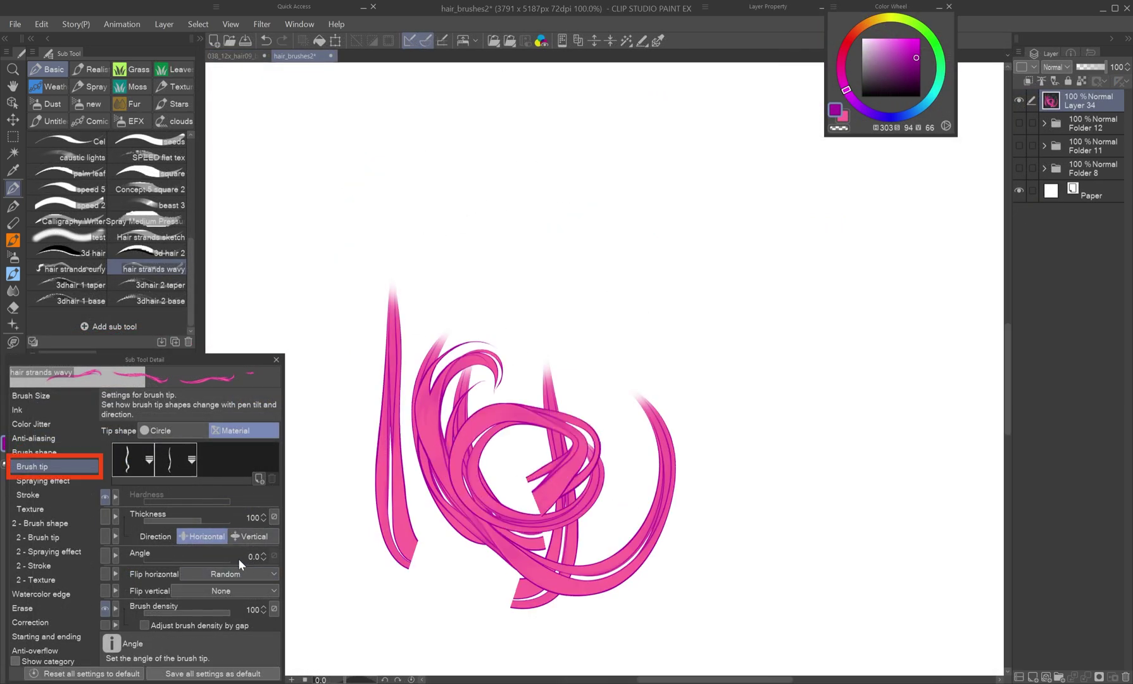
pyautogui.moveTo(342, 130); pyautogui.dragTo(570, 444)
pyautogui.press('Delete')
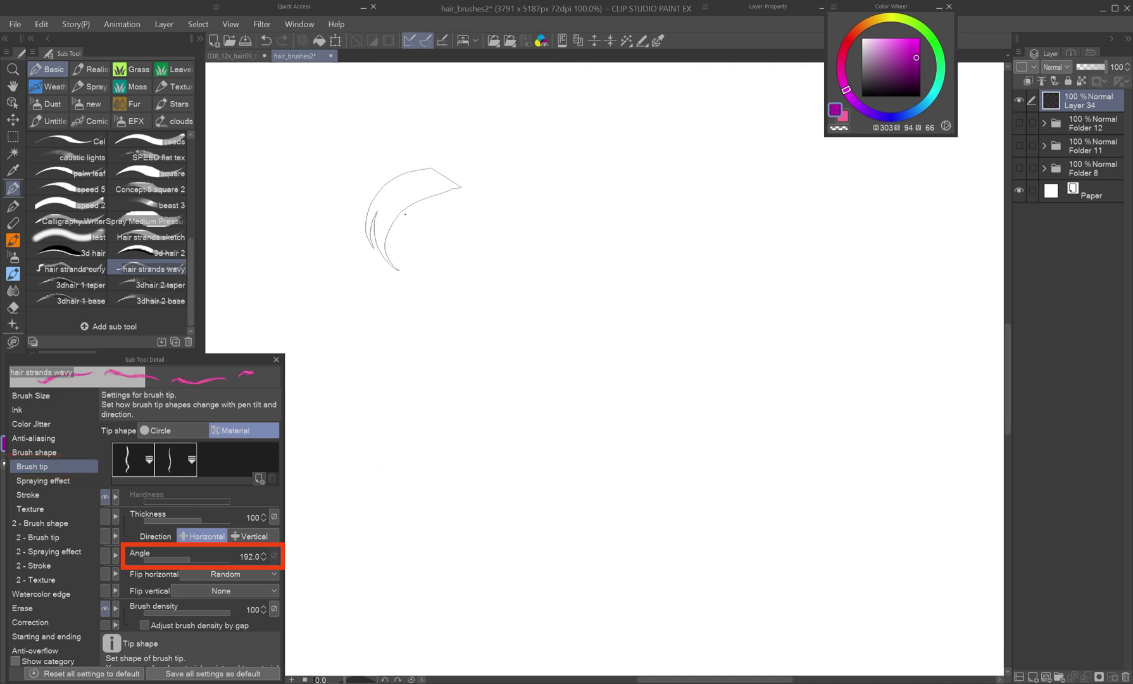
# - Paint a central cluster of curved wavy strands with an arcing strand on top
pyautogui.moveTo(484, 162); pyautogui.dragTo(380, 509)
pyautogui.moveTo(529, 174); pyautogui.dragTo(443, 481)
pyautogui.moveTo(535, 184); pyautogui.dragTo(532, 468)
pyautogui.moveTo(507, 266); pyautogui.dragTo(617, 257)
pyautogui.moveTo(569, 241); pyautogui.dragTo(544, 475)
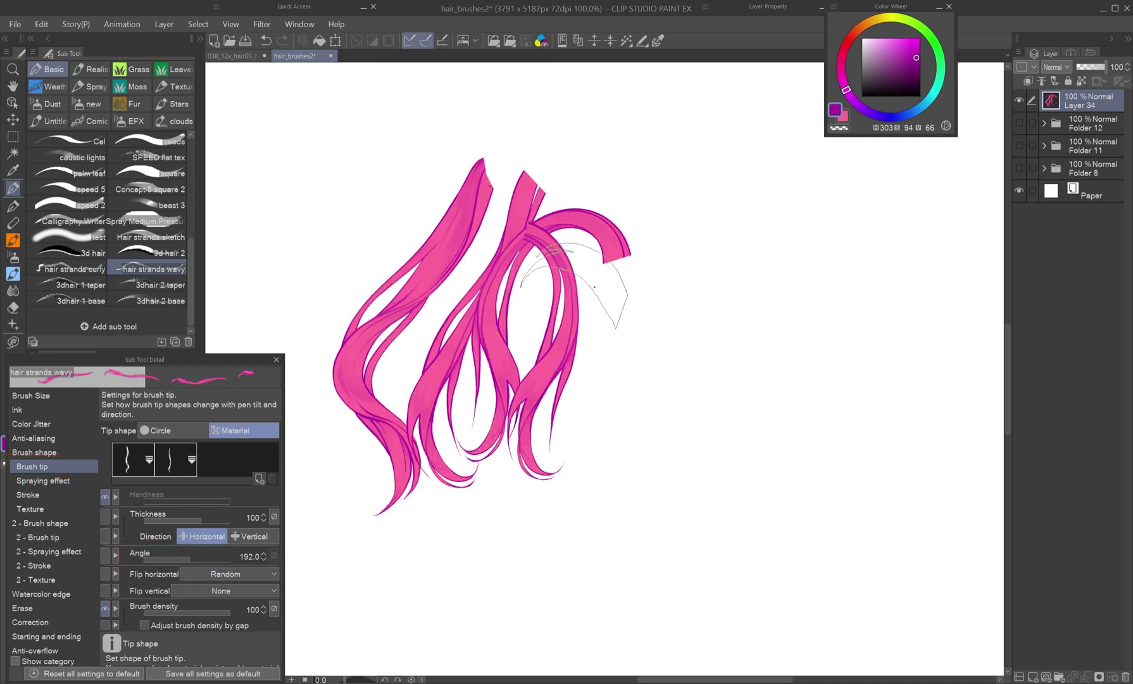
# - Paint a looping strand cluster on the right and an S-shaped curl in the lower centre
pyautogui.moveTo(671, 221); pyautogui.dragTo(702, 342)
pyautogui.moveTo(722, 219); pyautogui.dragTo(760, 323)
pyautogui.moveTo(754, 209)
pyautogui.mouseDown()
pyautogui.moveTo(779, 310)
pyautogui.moveTo(842, 330)
pyautogui.mouseUp()
pyautogui.moveTo(785, 177); pyautogui.dragTo(887, 279)
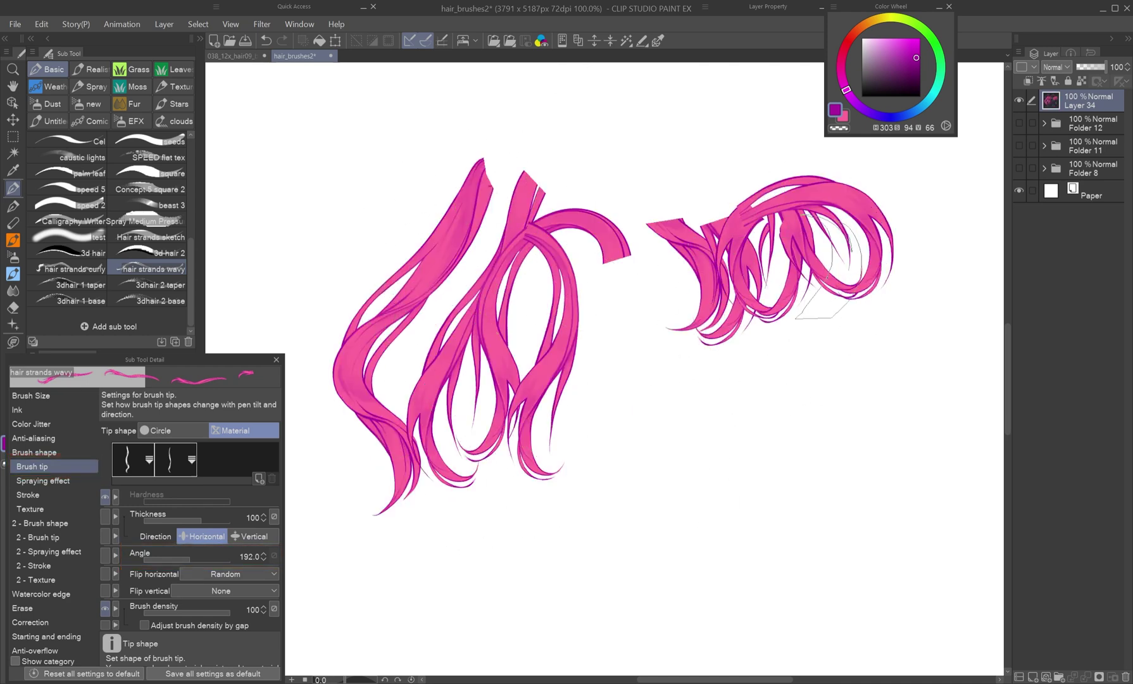
pyautogui.moveTo(715, 190); pyautogui.dragTo(823, 291)
pyautogui.moveTo(696, 209); pyautogui.dragTo(773, 228)
pyautogui.moveTo(671, 472); pyautogui.dragTo(690, 564)
pyautogui.moveTo(703, 355); pyautogui.dragTo(779, 550)
pyautogui.moveTo(709, 323); pyautogui.dragTo(791, 569)
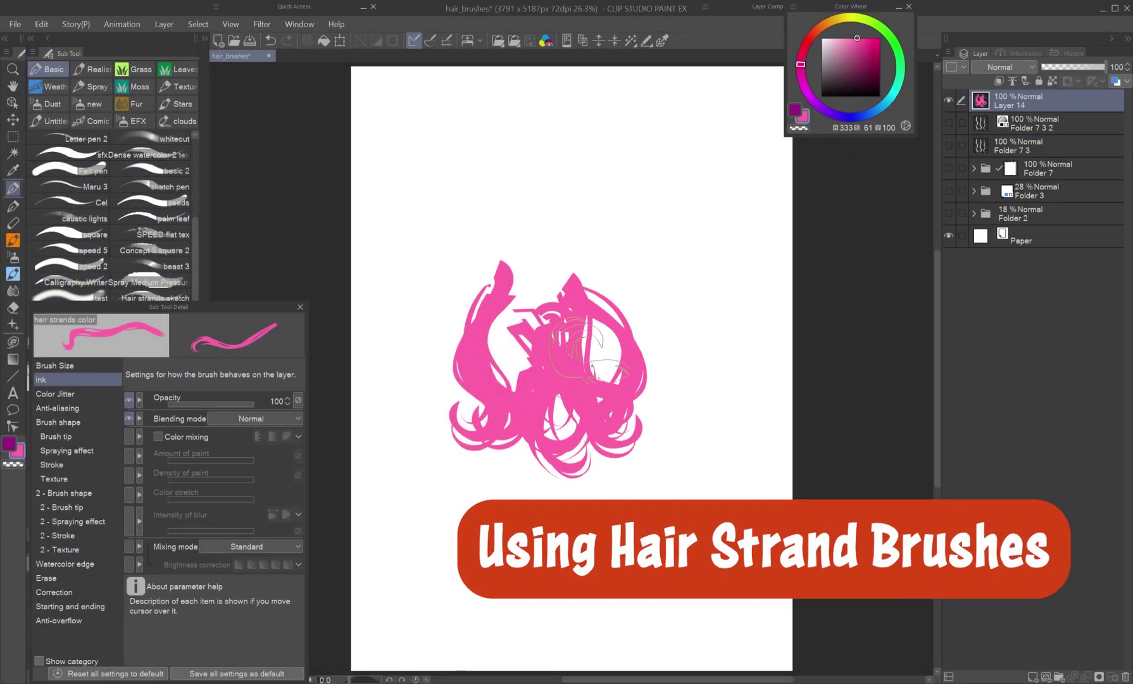
# - Add wavy strands over the top and sides of the pink hair mass
pyautogui.moveTo(570, 272); pyautogui.dragTo(677, 443)
pyautogui.moveTo(531, 285); pyautogui.dragTo(490, 386)
pyautogui.moveTo(557, 253); pyautogui.dragTo(494, 304)
pyautogui.moveTo(608, 247); pyautogui.dragTo(570, 285)
pyautogui.moveTo(563, 396); pyautogui.dragTo(507, 462)
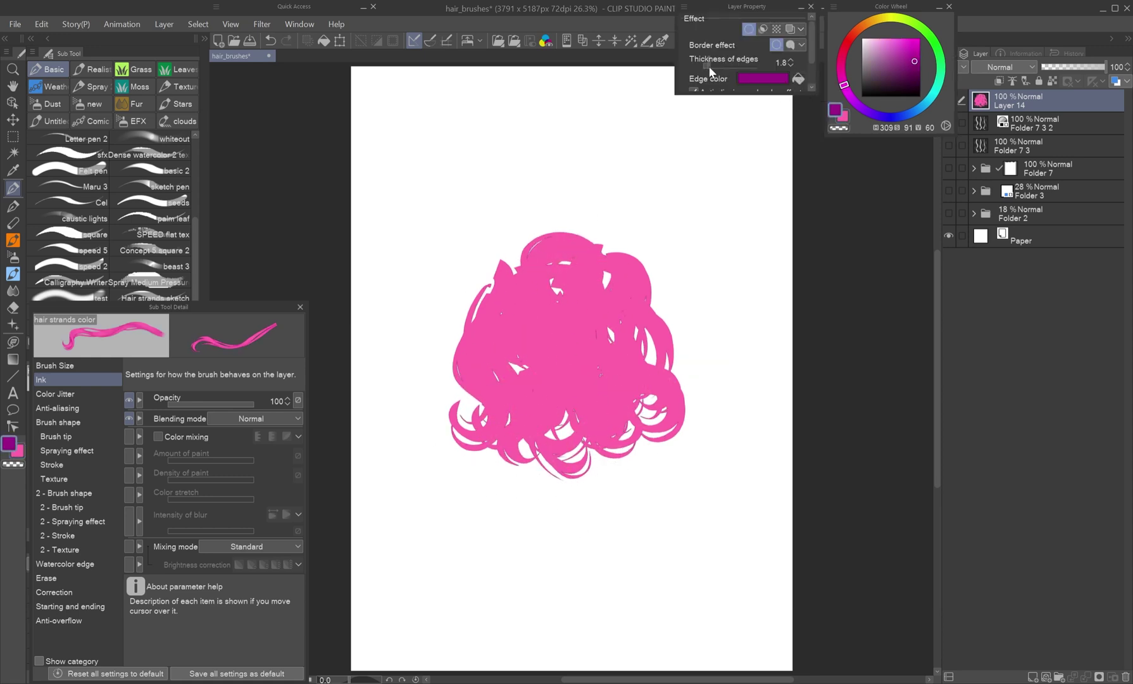
# - Thicken the purple outline and fill in the top and left of the hair silhouette
pyautogui.moveTo(709, 67); pyautogui.dragTo(727, 64)
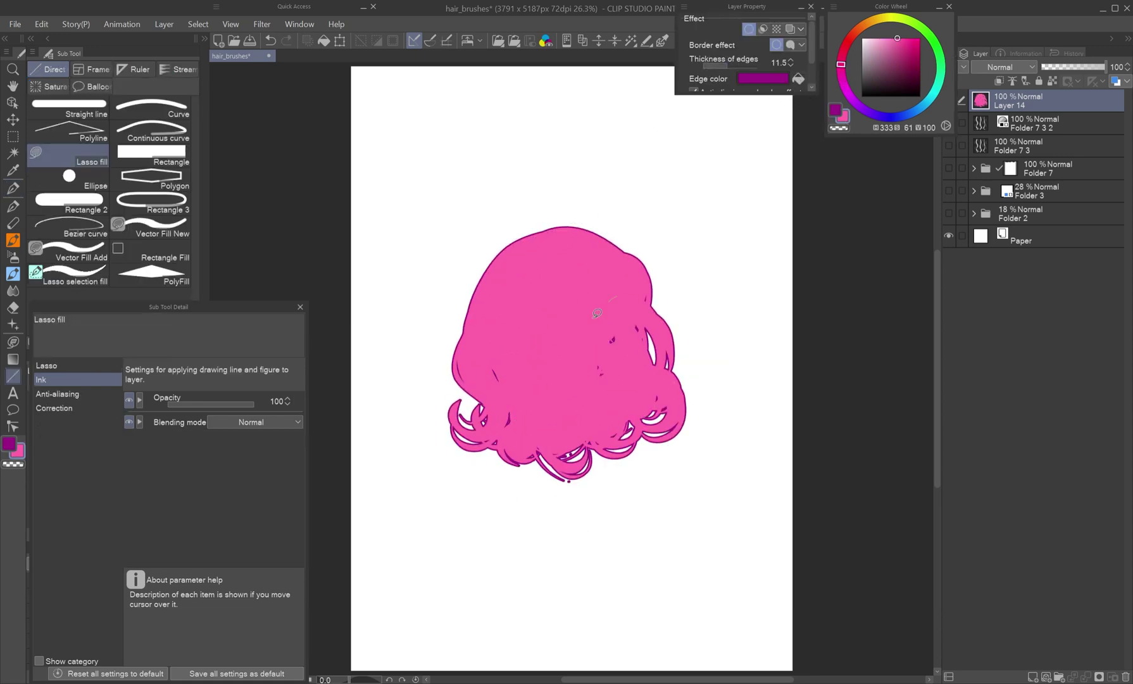
pyautogui.moveTo(469, 279)
pyautogui.mouseDown()
pyautogui.moveTo(665, 266)
pyautogui.moveTo(500, 203)
pyautogui.moveTo(530, 215)
pyautogui.mouseUp()
pyautogui.moveTo(479, 291); pyautogui.dragTo(452, 377)
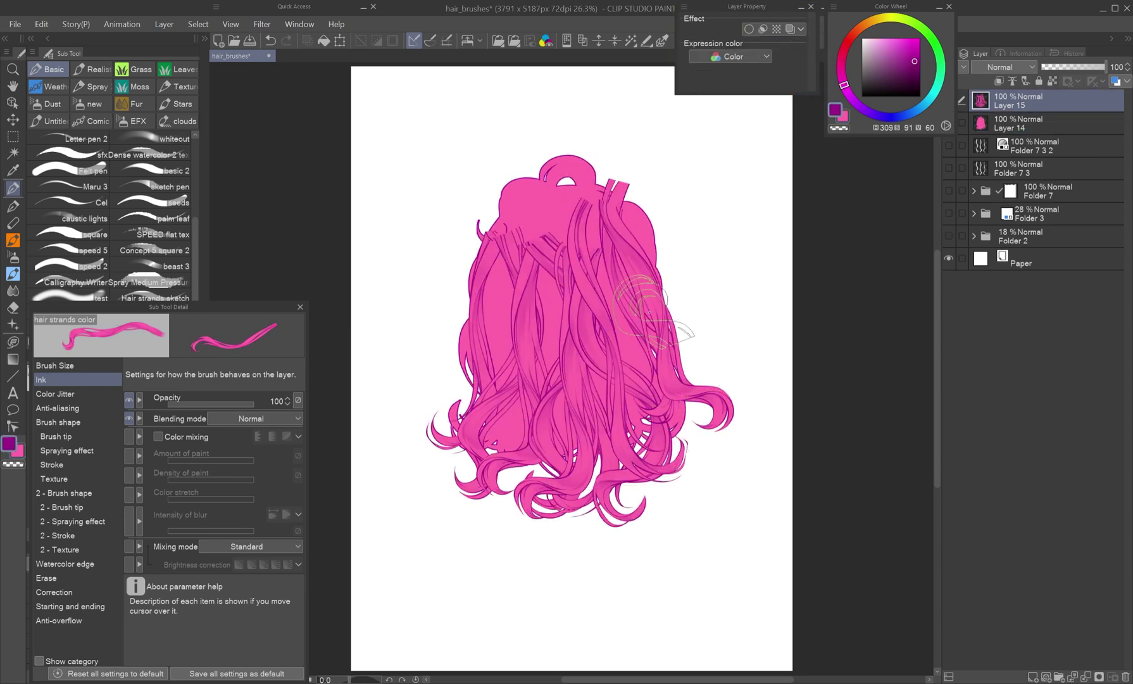
pyautogui.press('u')
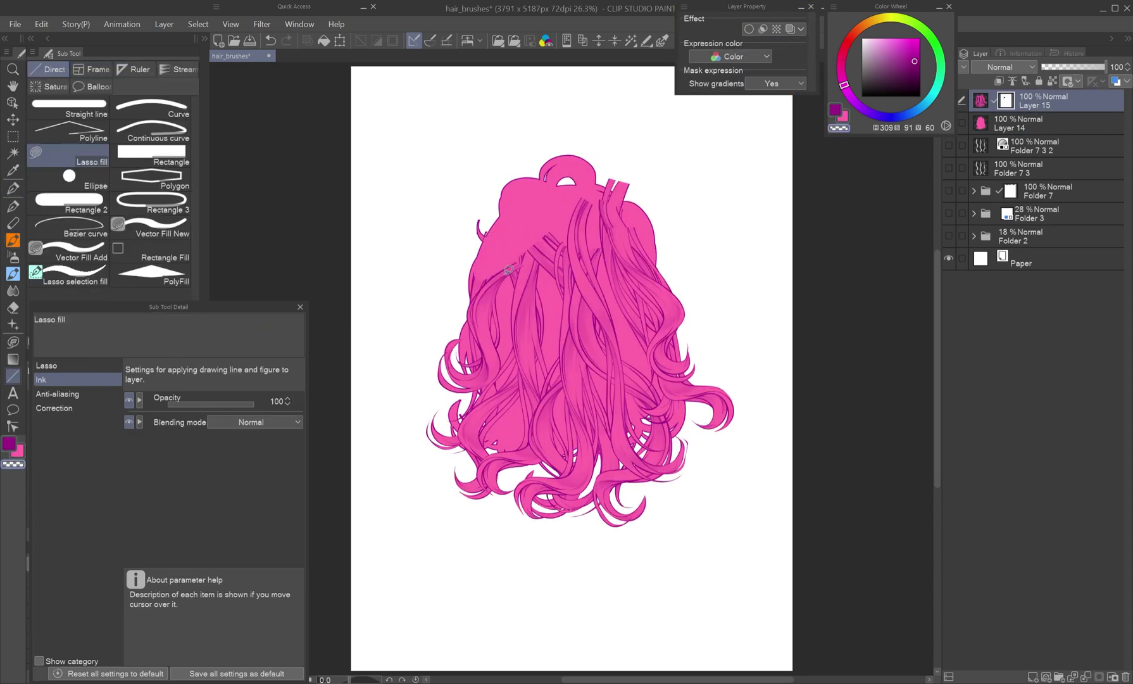
pyautogui.press('p')
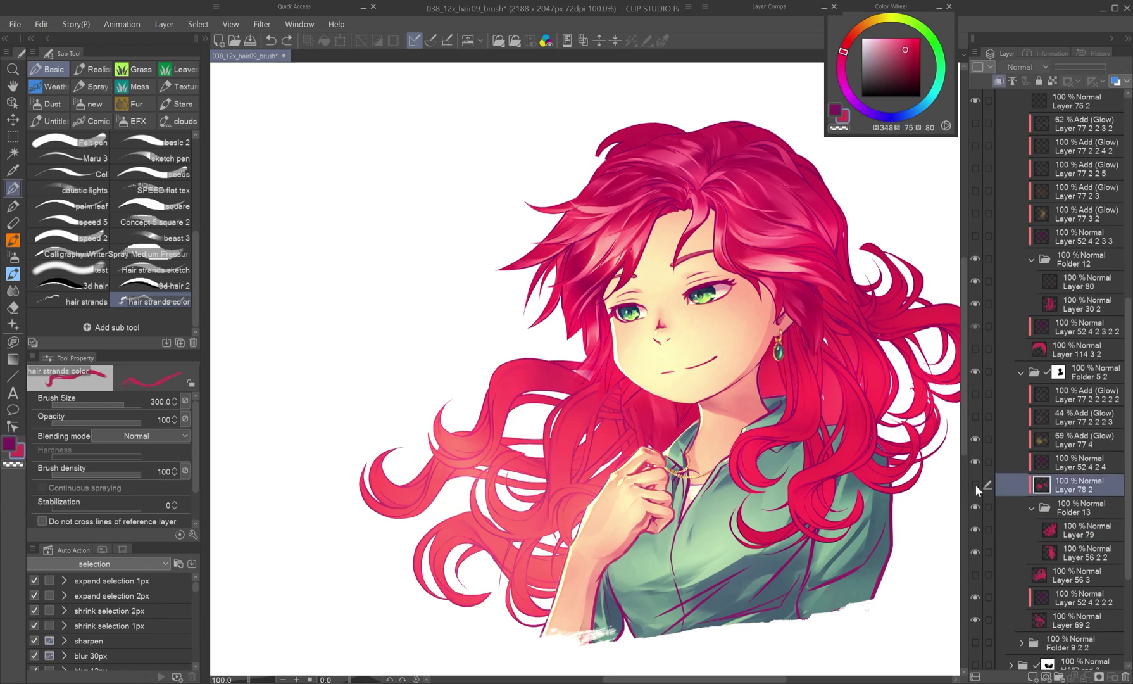
# - Brighten the hair with Glow dodge strokes from the lower-left strands to the crown and the right curls
pyautogui.press('b')
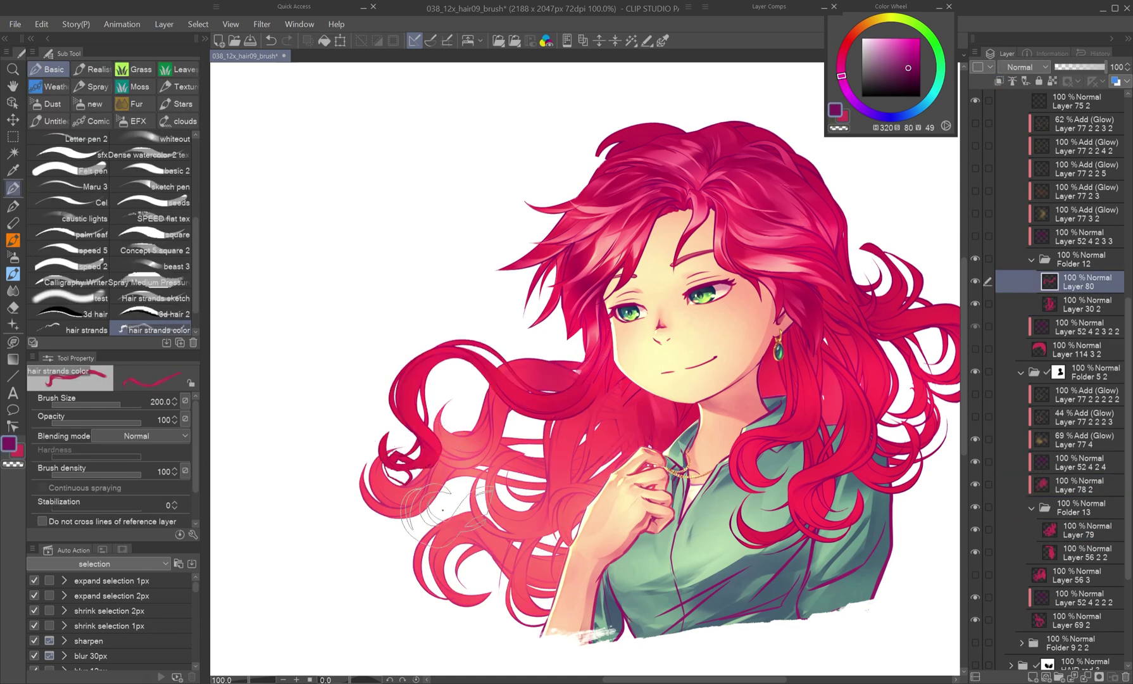
pyautogui.press('j')
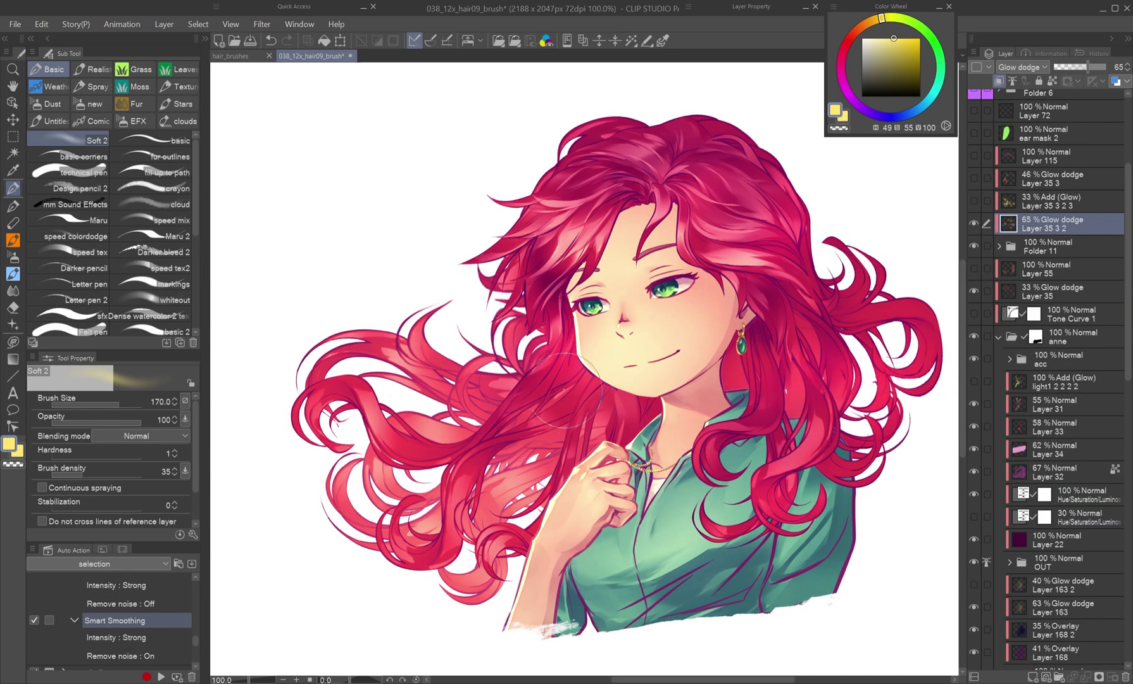
pyautogui.moveTo(426, 451); pyautogui.dragTo(705, 189)
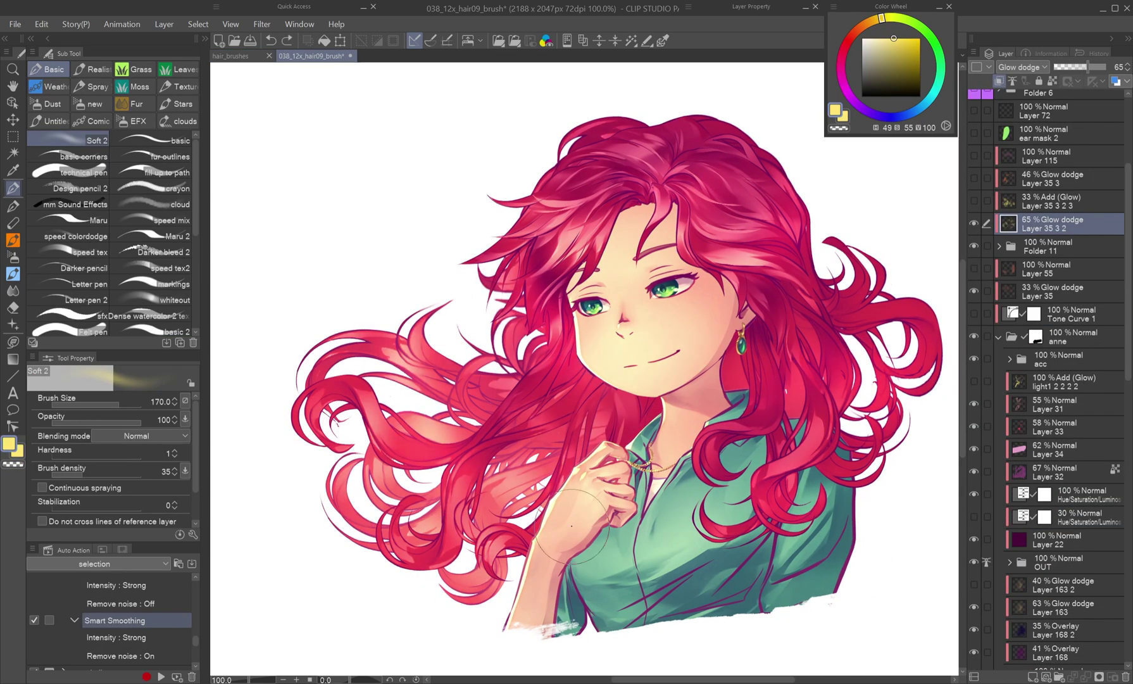
pyautogui.moveTo(588, 498); pyautogui.dragTo(855, 491)
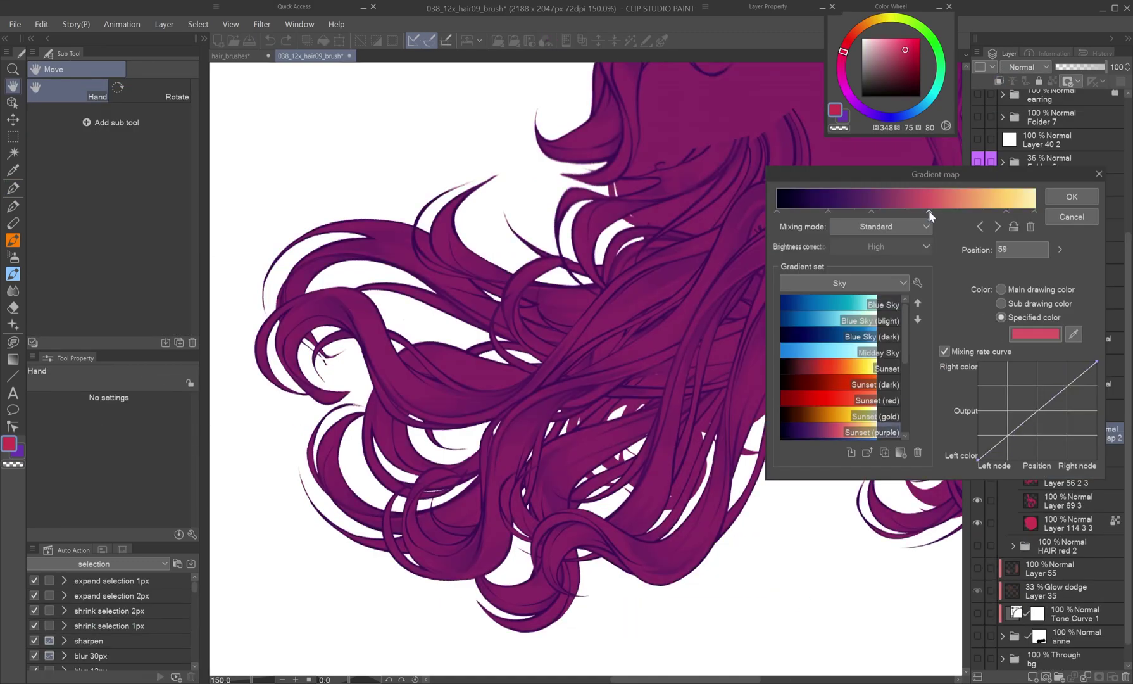
# - Rearrange the Gradient map stops to turn the flowing strands orange, then apply it
pyautogui.moveTo(929, 210); pyautogui.dragTo(827, 212)
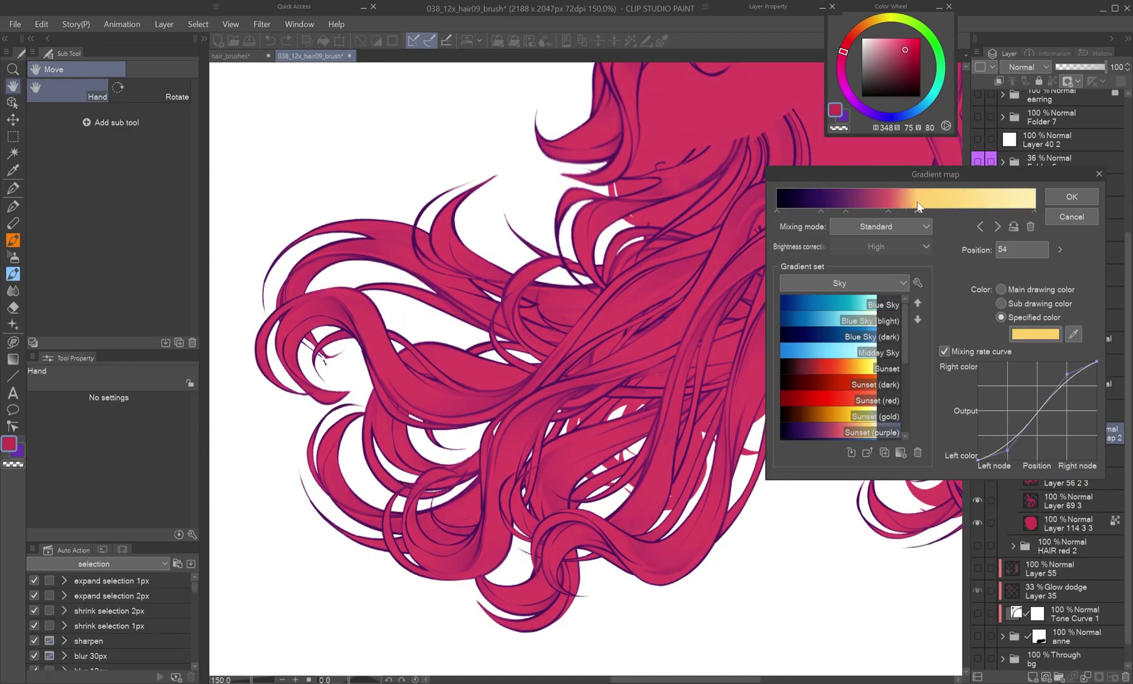
pyautogui.moveTo(918, 211); pyautogui.dragTo(815, 214)
pyautogui.moveTo(901, 211); pyautogui.dragTo(888, 211)
pyautogui.click(1072, 196)
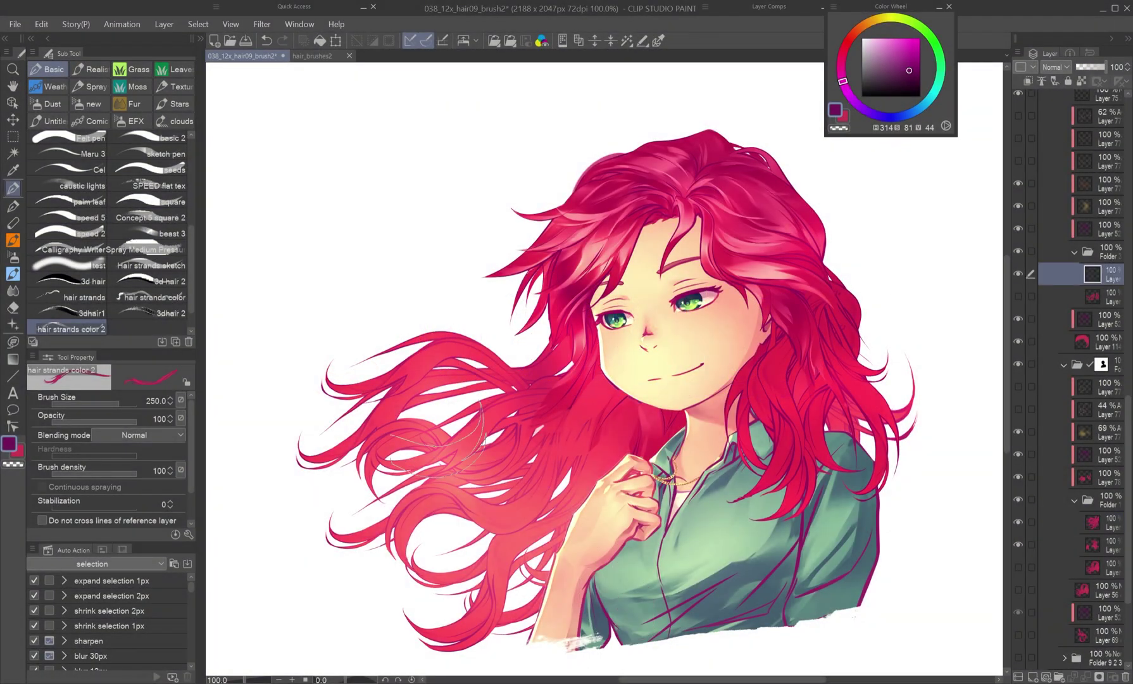
# - Repaint the left hair curls with the hair strands brush, then select the hair layer and switch to blending
pyautogui.moveTo(443, 437); pyautogui.dragTo(573, 316)
pyautogui.moveTo(539, 405); pyautogui.dragTo(411, 506)
pyautogui.moveTo(539, 437); pyautogui.dragTo(393, 570)
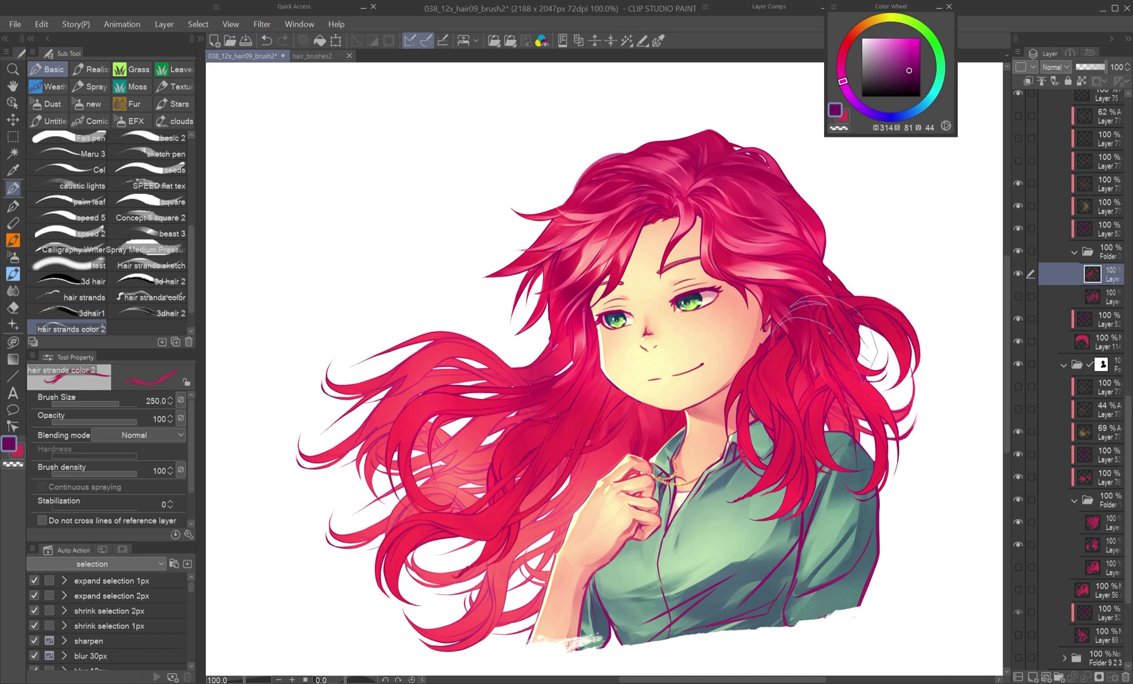
pyautogui.keyDown('ctrl'); pyautogui.keyDown('shift'); pyautogui.click(554, 459); pyautogui.keyUp('shift'); pyautogui.keyUp('ctrl')
pyautogui.press('b')
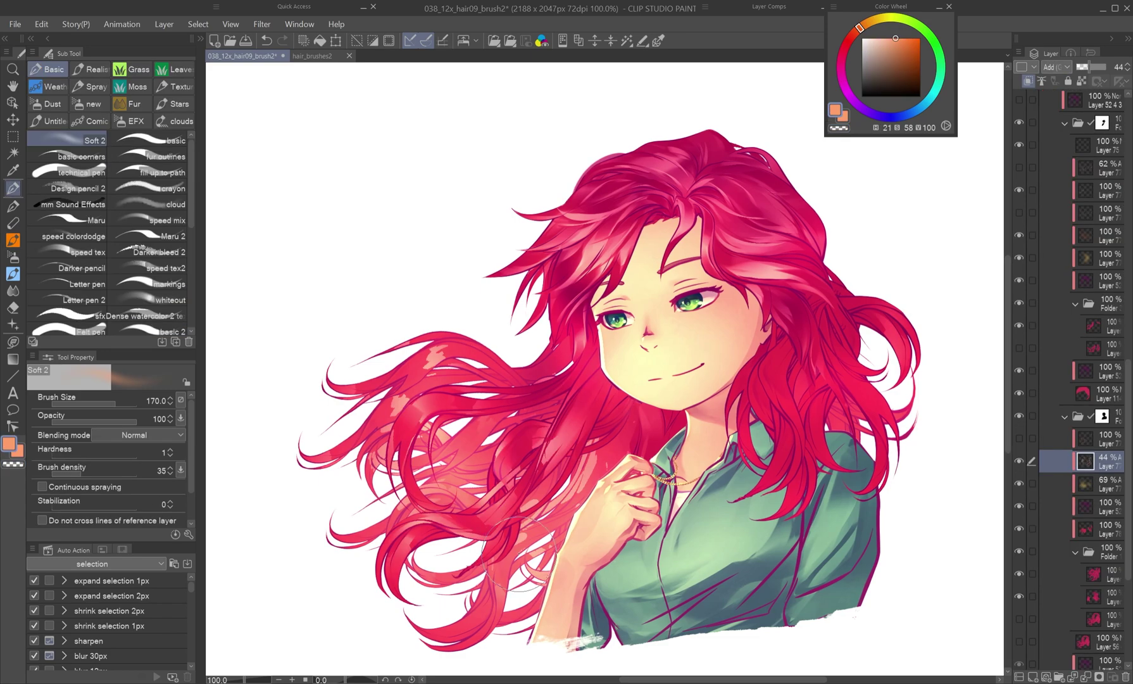
pyautogui.press('j')
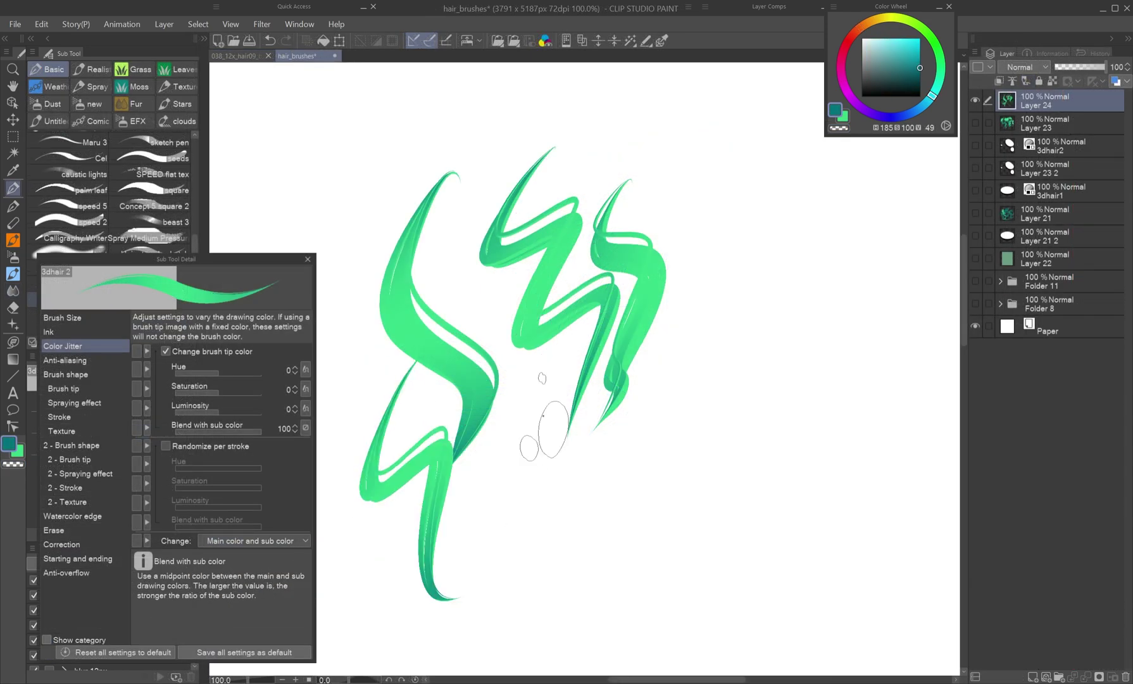
# - Draw blue-to-teal test strands with 3dhair 2, adjusting its Color Jitter sub-colour amount
pyautogui.moveTo(716, 228); pyautogui.dragTo(759, 577)
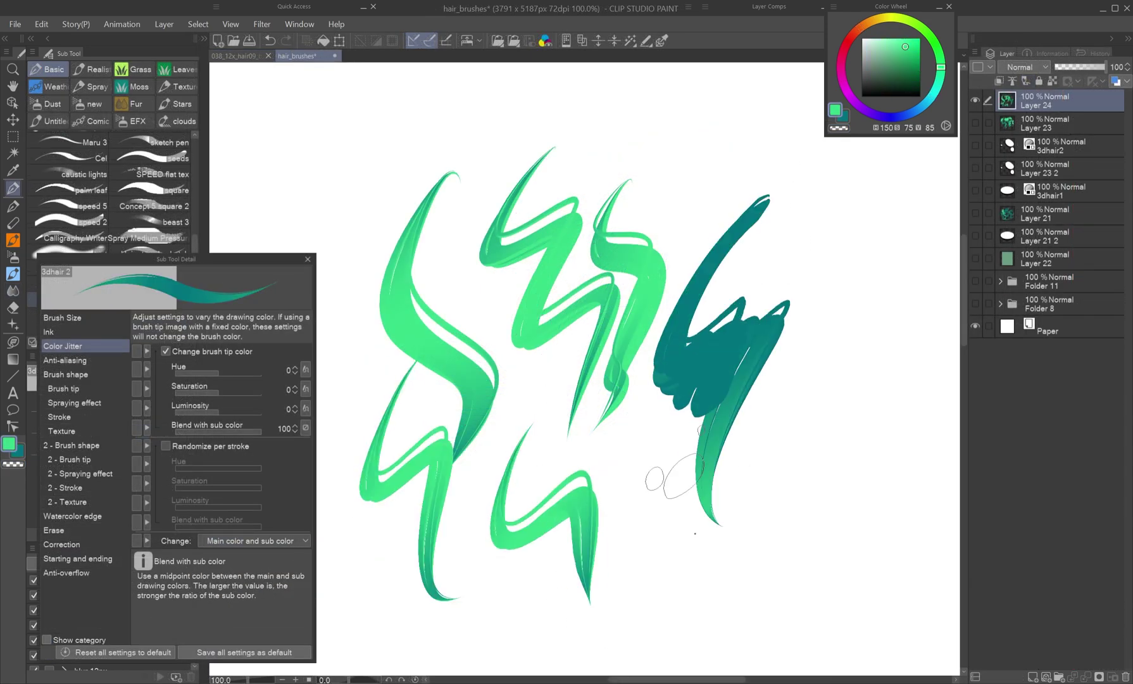
pyautogui.moveTo(678, 152); pyautogui.dragTo(854, 303)
pyautogui.moveTo(716, 126); pyautogui.dragTo(886, 240)
pyautogui.moveTo(728, 177); pyautogui.dragTo(905, 303)
pyautogui.click(305, 428)
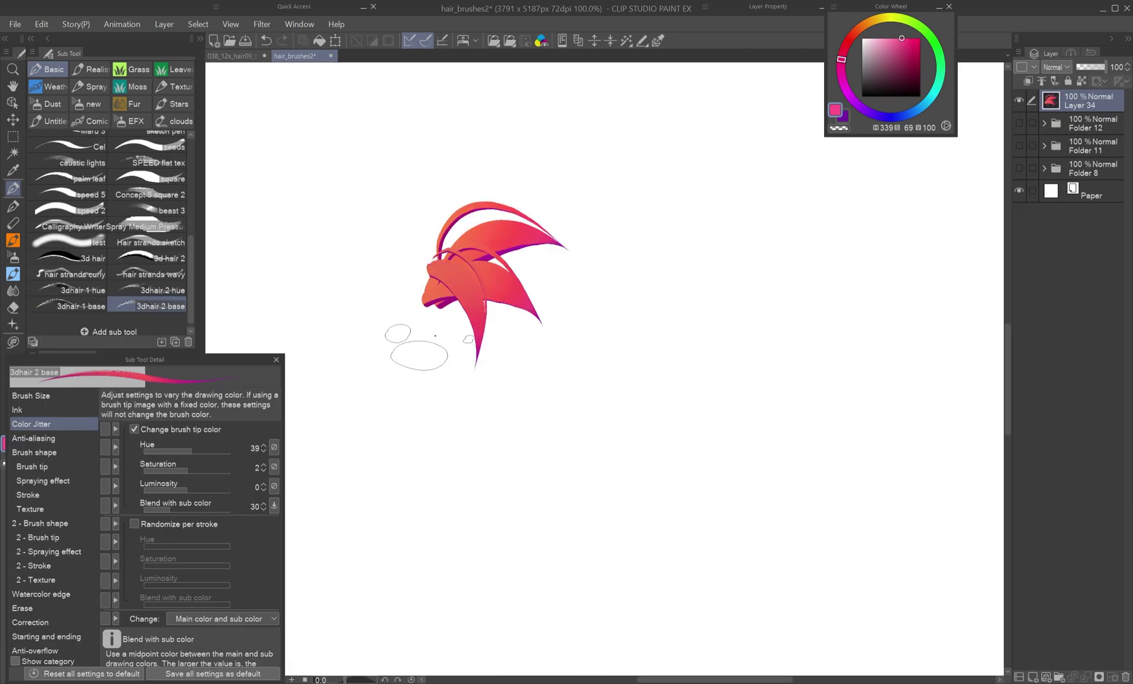
pyautogui.moveTo(450, 380); pyautogui.dragTo(719, 329)
pyautogui.moveTo(652, 234)
pyautogui.mouseDown()
pyautogui.moveTo(690, 209)
pyautogui.moveTo(811, 342)
pyautogui.mouseUp()
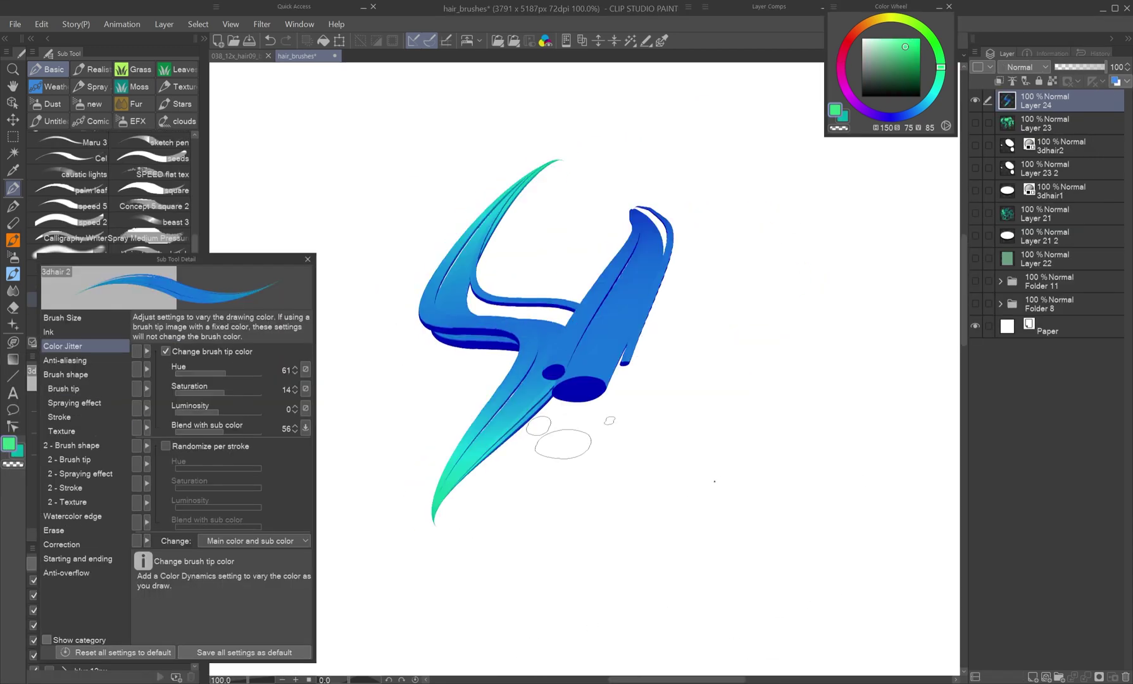